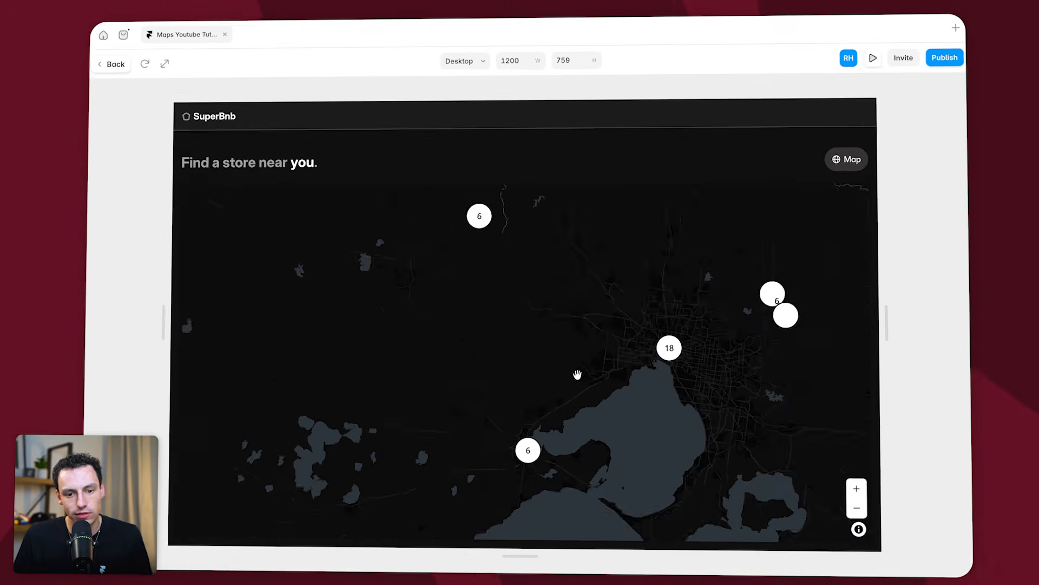
scroll(577, 374, "up", 10)
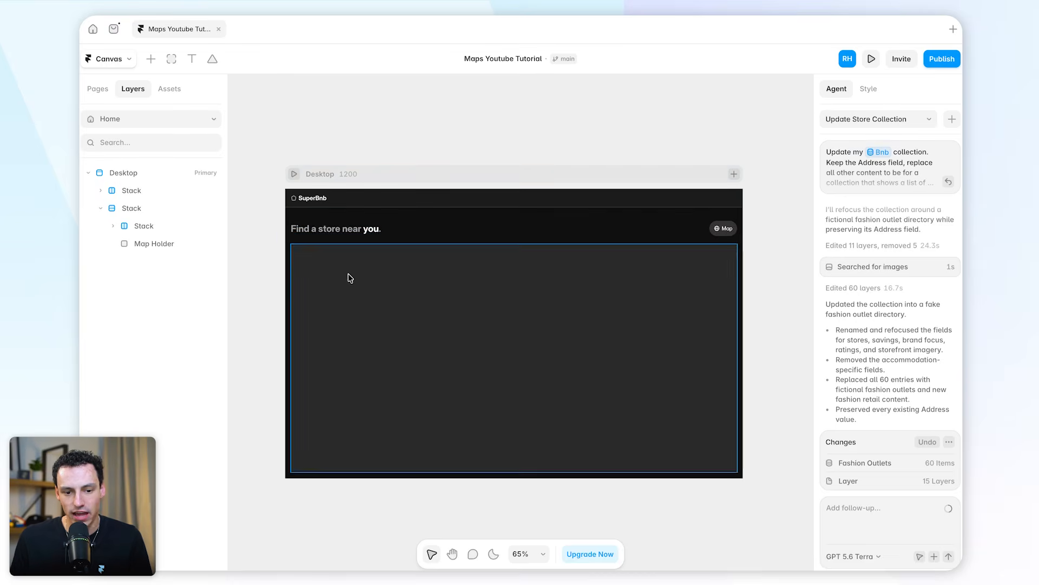
scroll(420, 235, "down", 1)
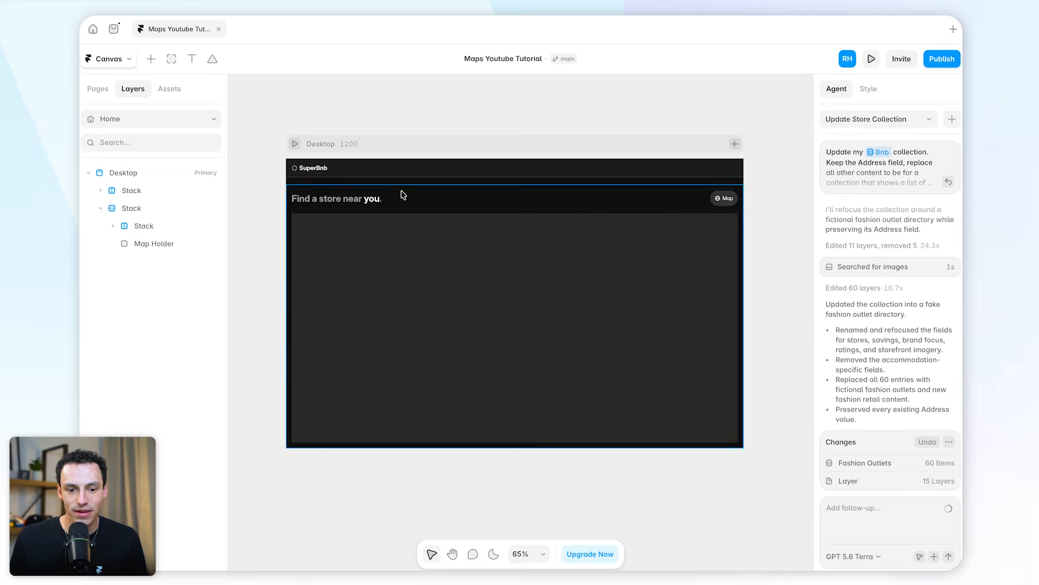
scroll(403, 195, "up", 2)
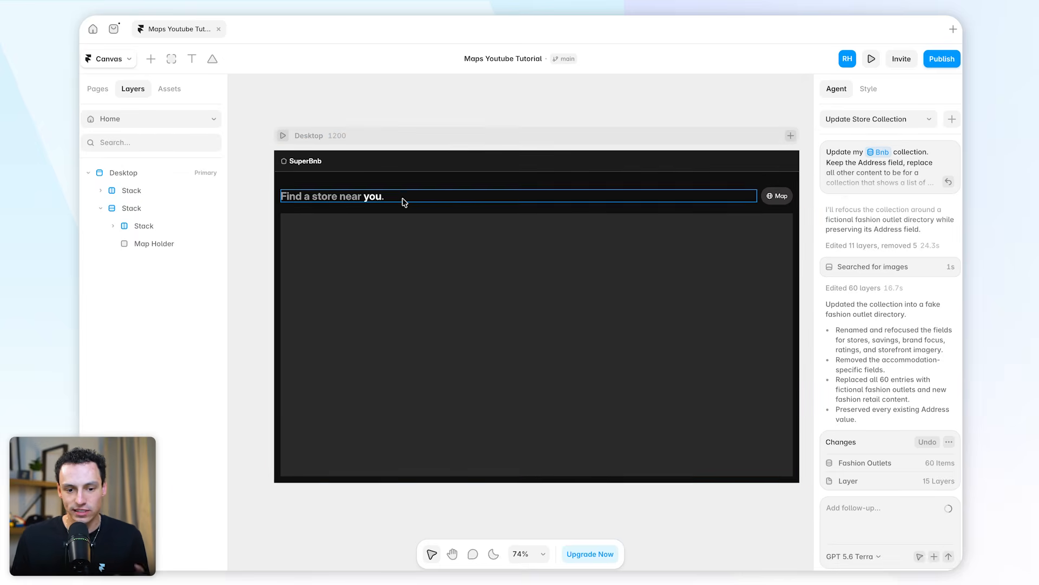
left_click(466, 287)
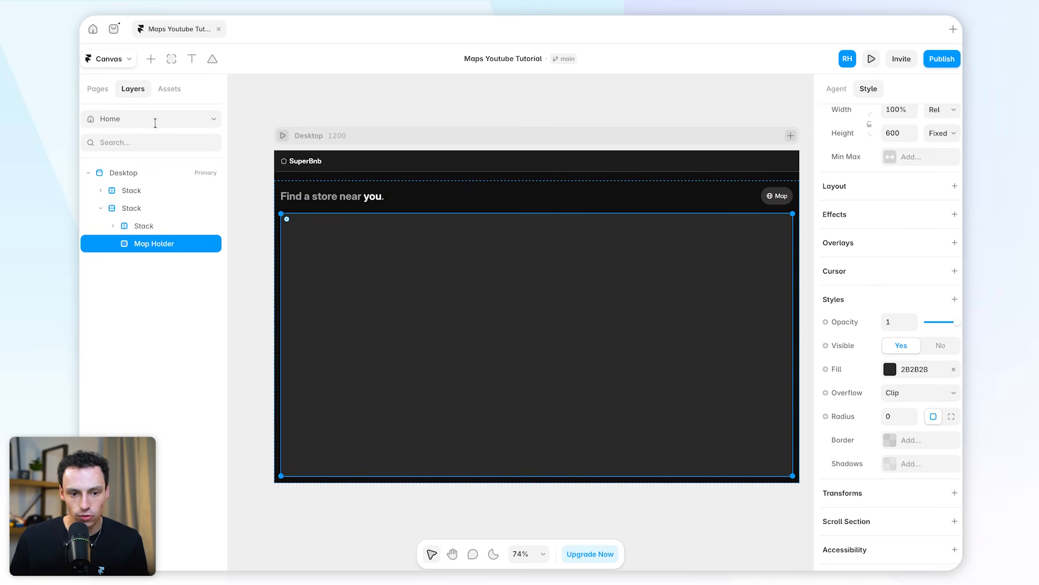
left_click(252, 101)
Open the Fashion Outlets collection in the CMS and look through its fields and entries
left_click(125, 60)
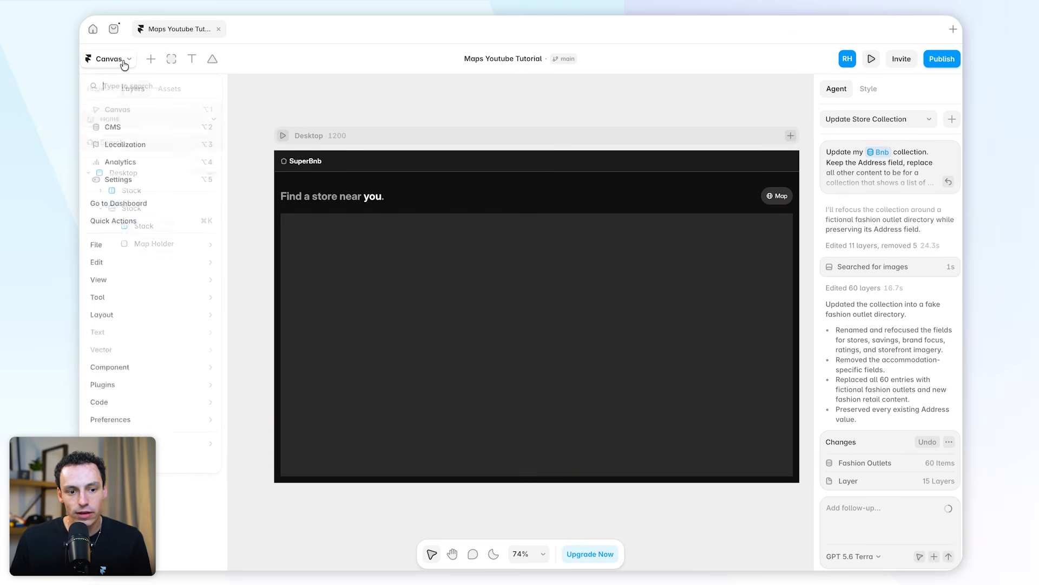
left_click(144, 128)
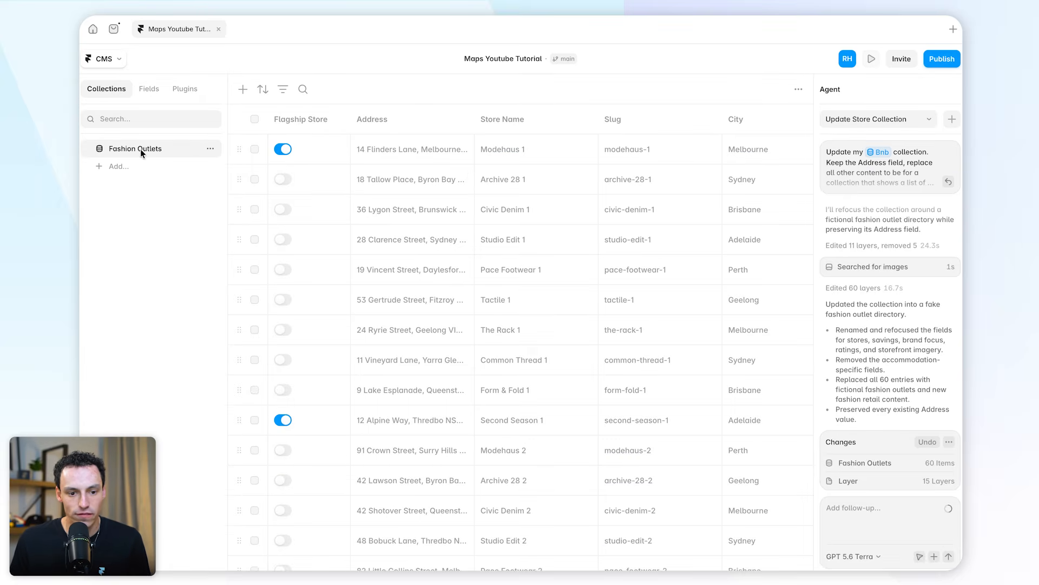
scroll(553, 212, "right", 10)
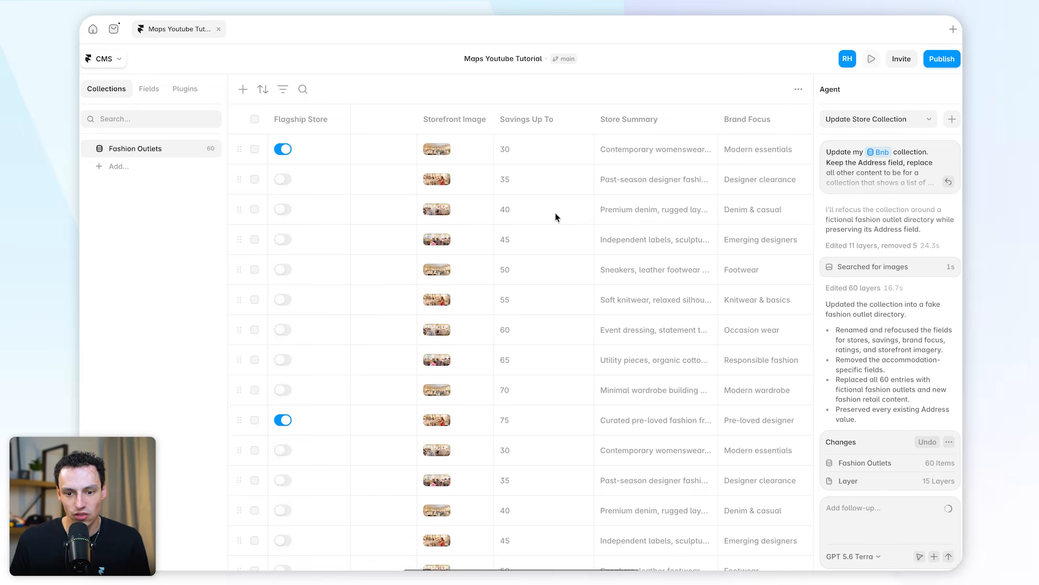
scroll(556, 217, "right", 5)
scroll(538, 226, "left", 15)
scroll(414, 174, "down", 2)
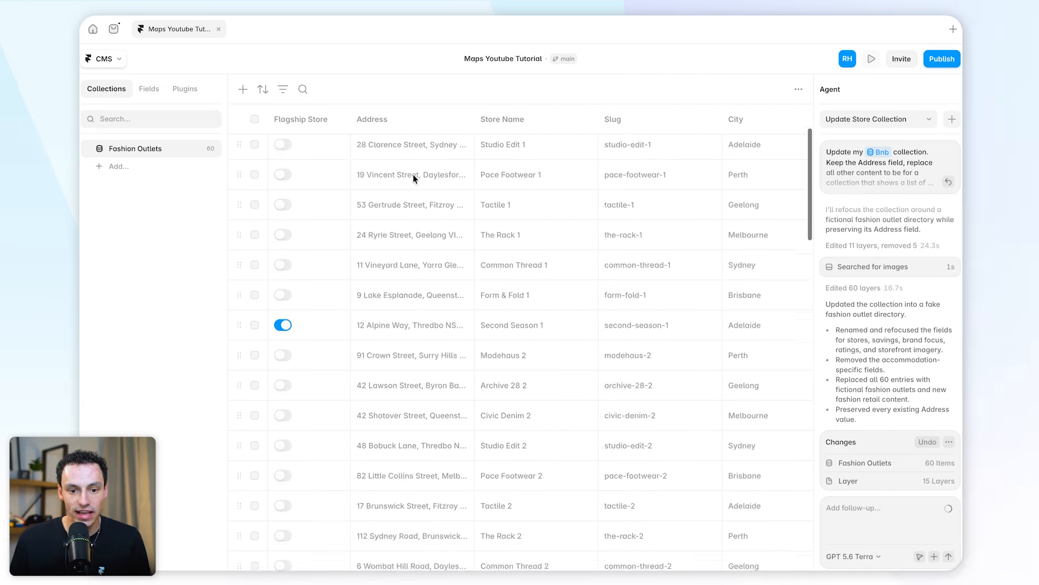
scroll(413, 174, "down", 10)
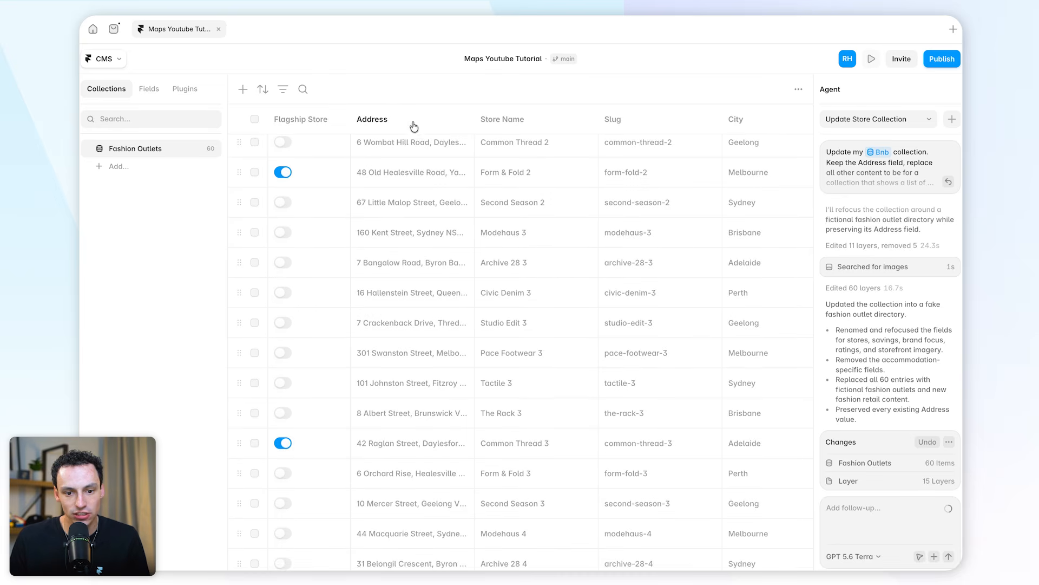
Examine the full addresses stored in the Address field across the Fashion Outlets entries
left_click(386, 122)
left_click(374, 119)
left_click(413, 234)
left_click(417, 230)
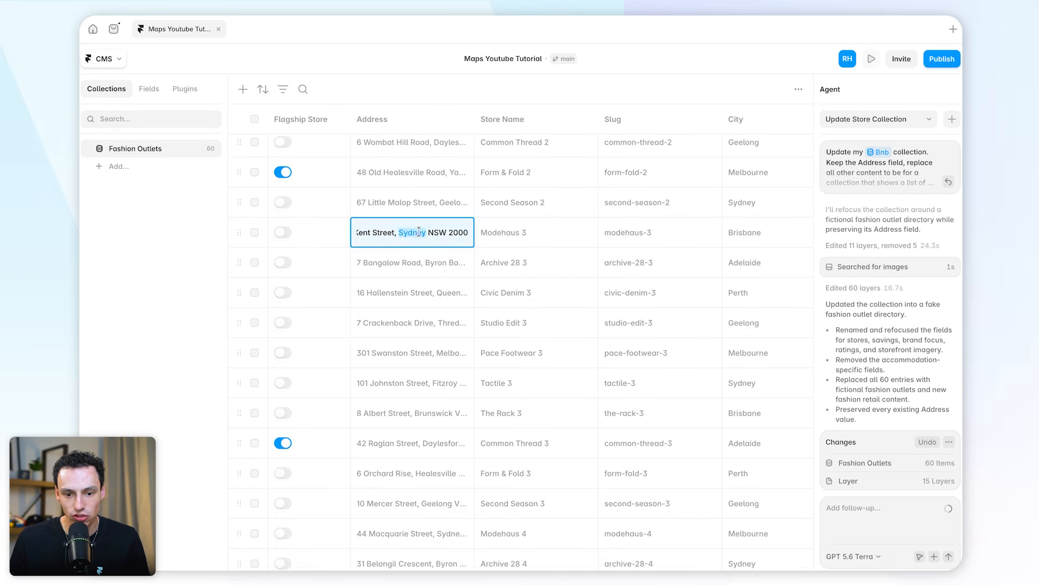
left_click(423, 264)
left_click(423, 265)
left_click(423, 300)
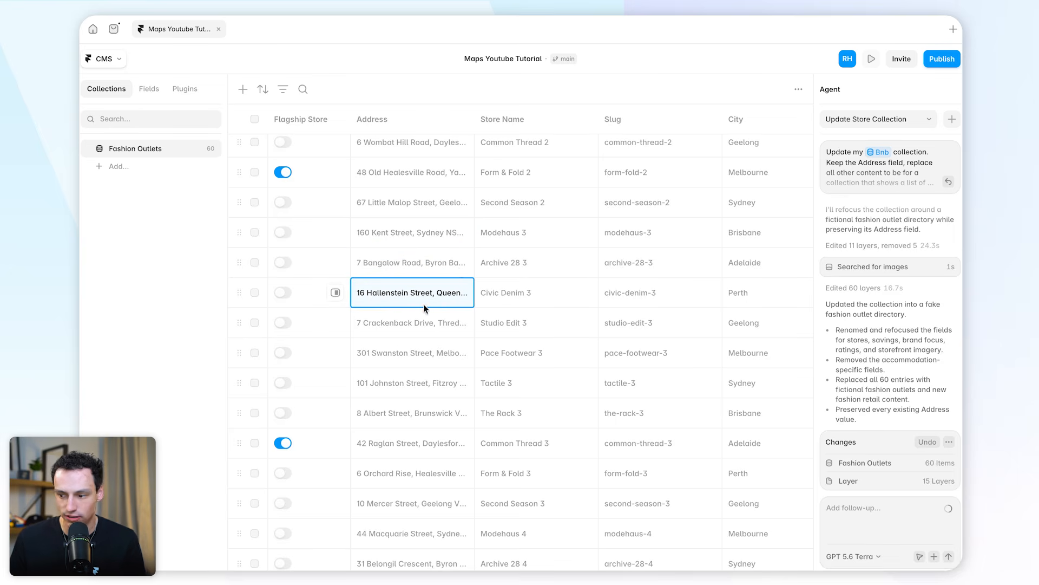
scroll(459, 268, "up", 10)
scroll(437, 277, "down", 20)
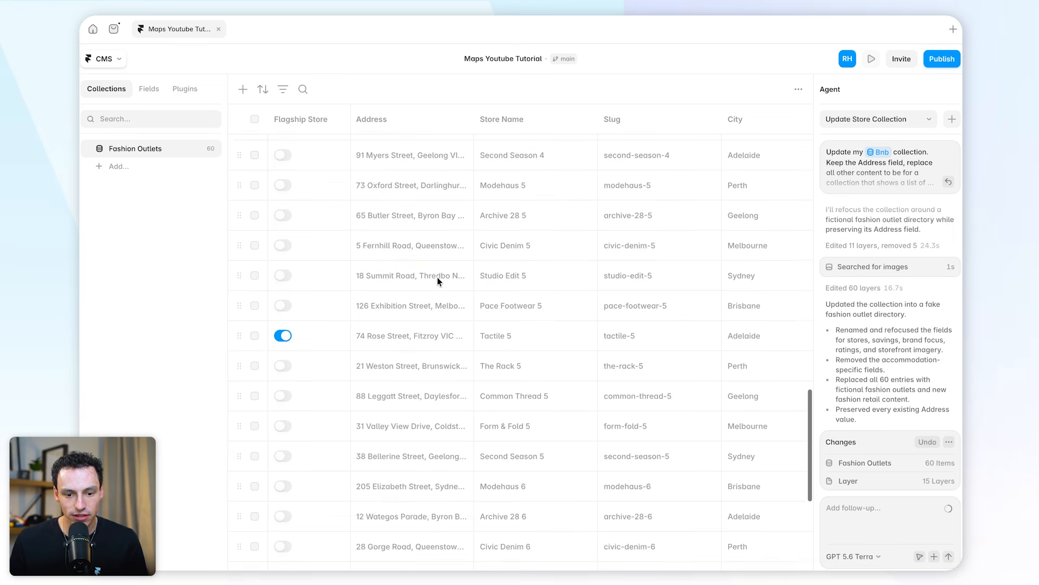
scroll(442, 269, "up", 20)
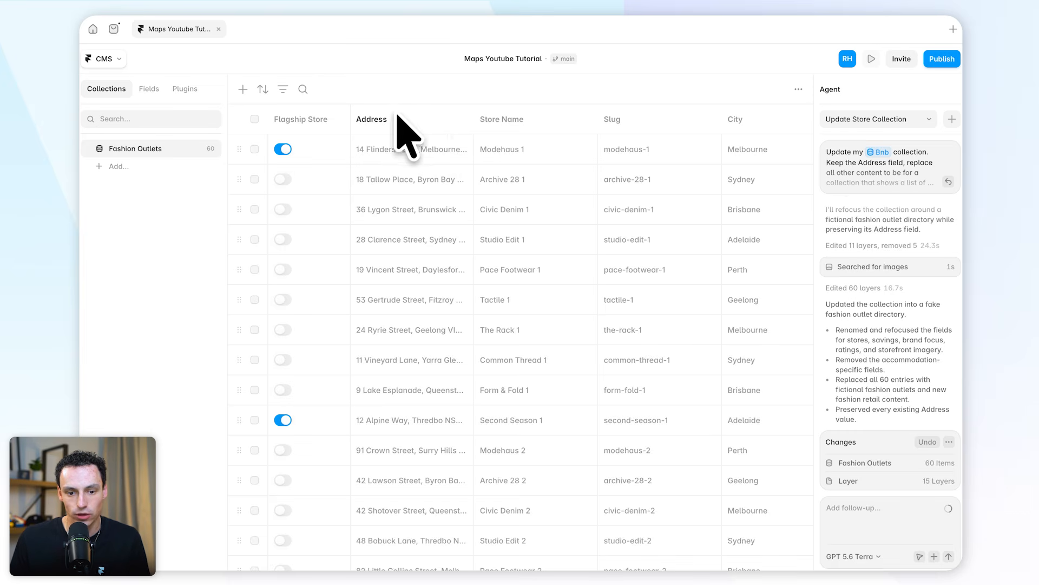
scroll(406, 430, "down", 4)
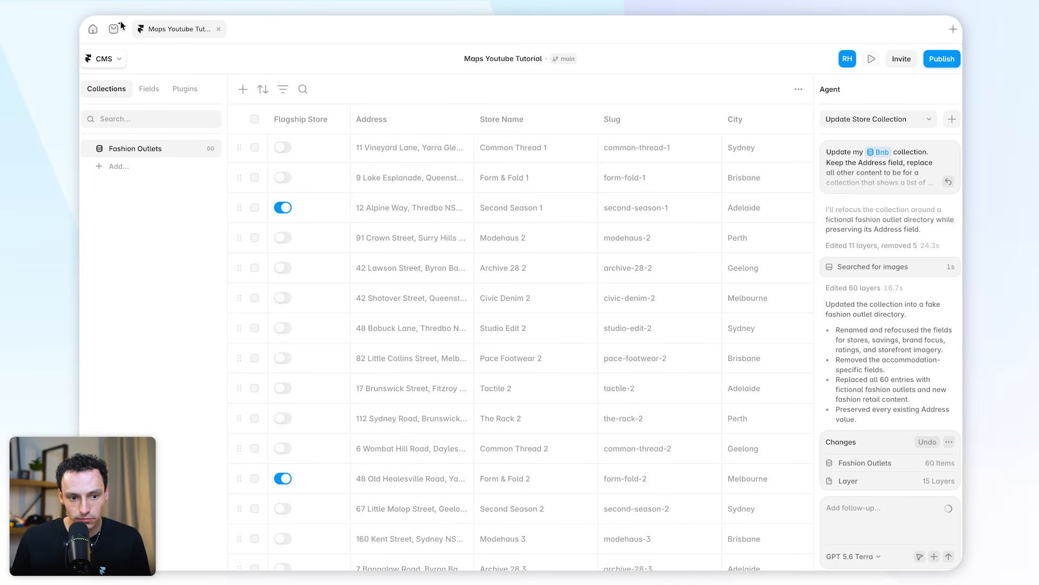
Return to the page canvas, search the quick actions for mapframe, and open the Mapframe plugin
left_click(106, 58)
left_click(151, 111)
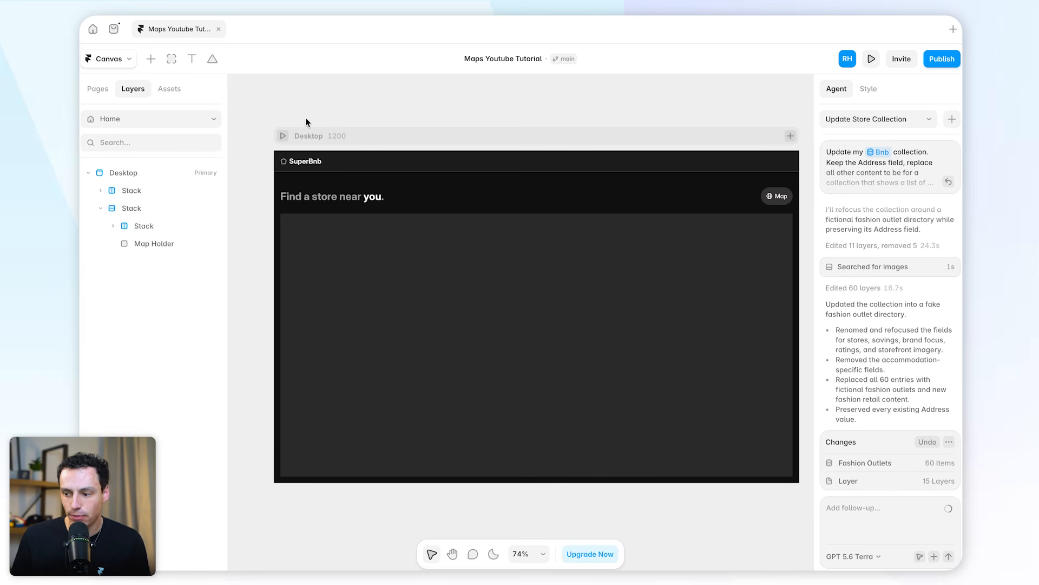
scroll(376, 196, "down", 1)
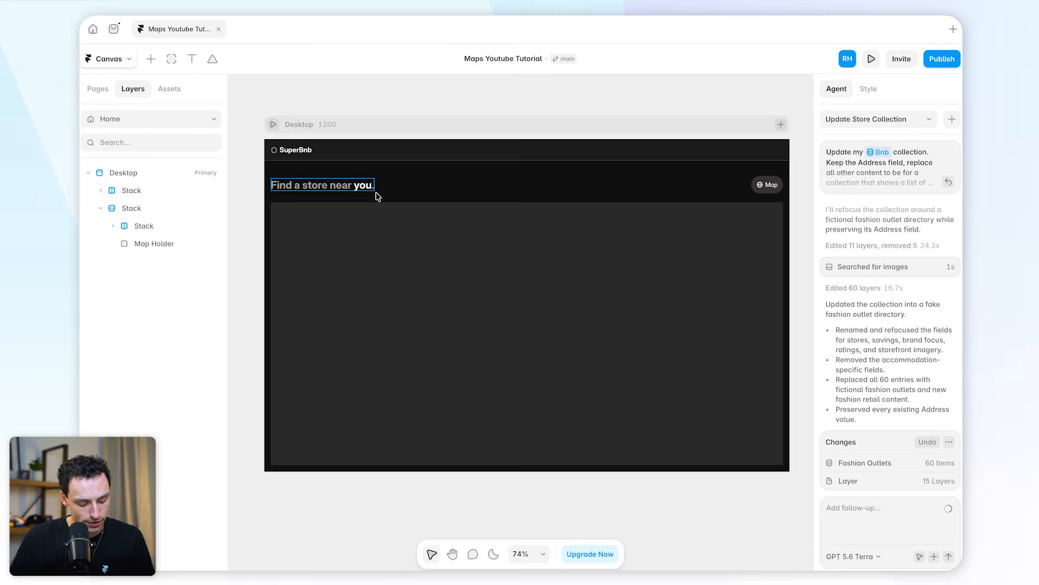
scroll(376, 195, "down", 1)
key("super+k")
type("mapframe")
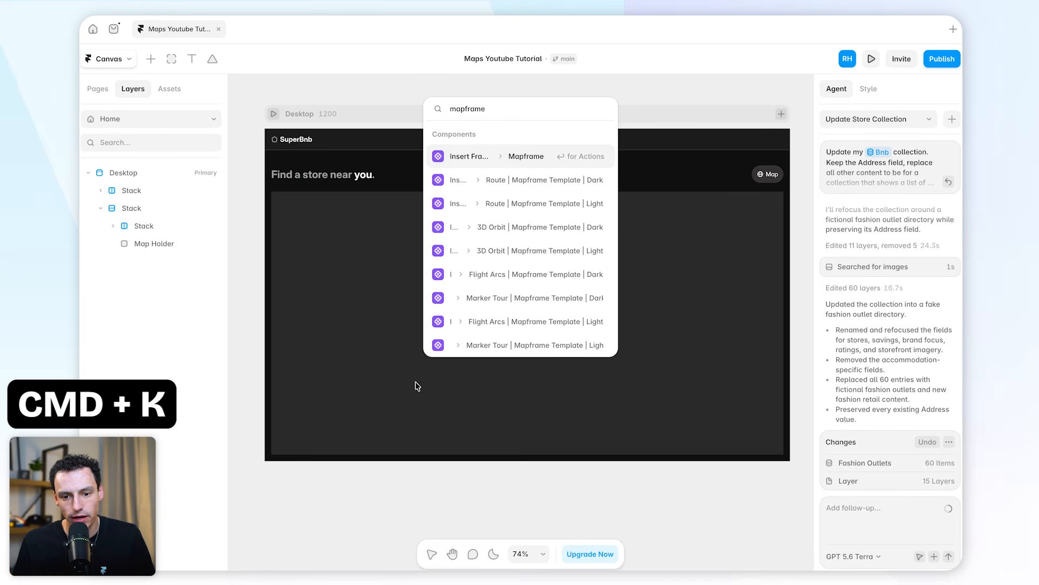
scroll(501, 330, "down", 5)
left_click(499, 320)
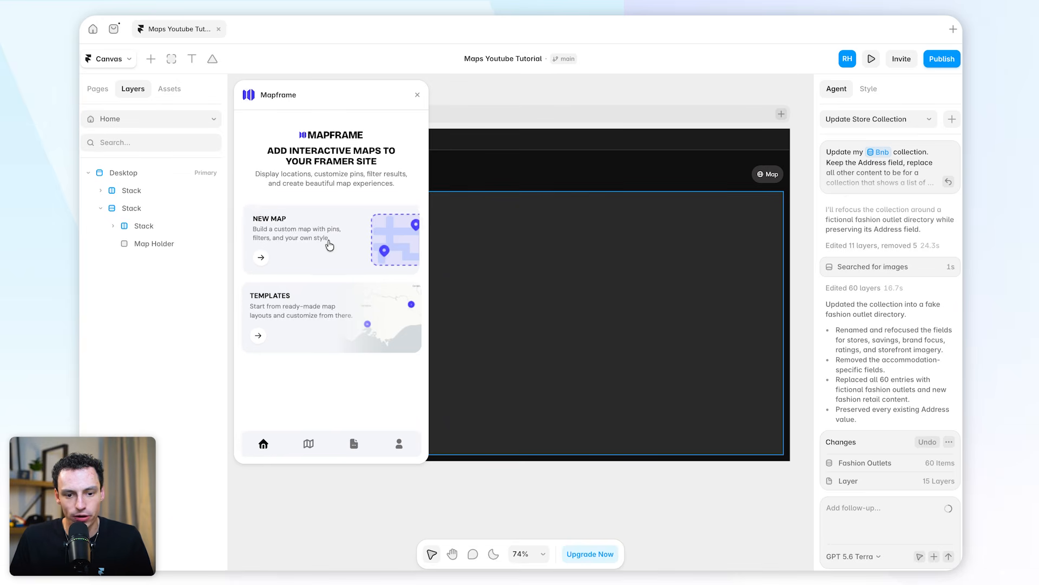
Start a new map in Mapframe using the Fashion Outlets CMS collection as its source
left_click(329, 244)
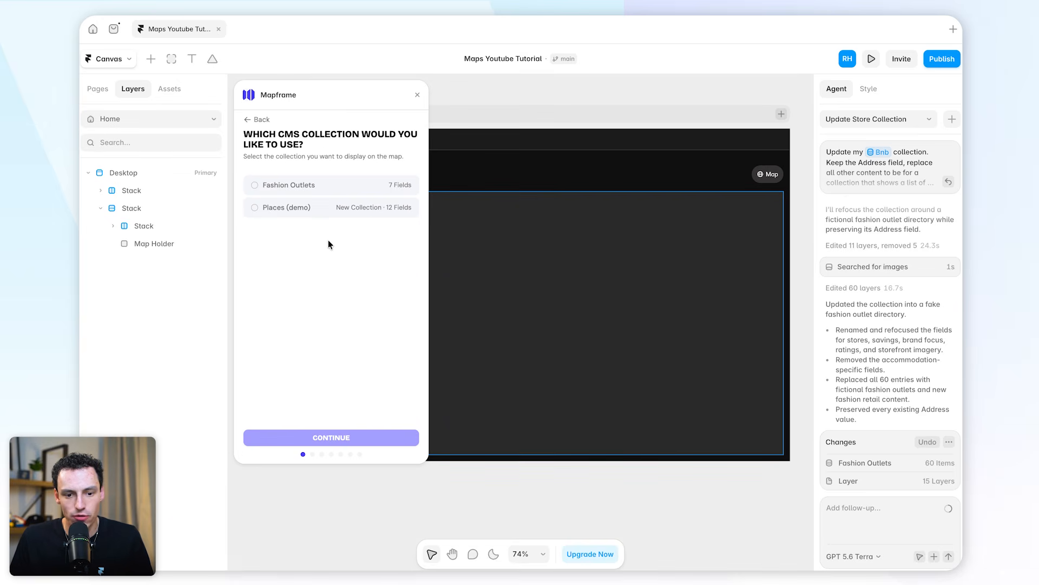
left_click(340, 191)
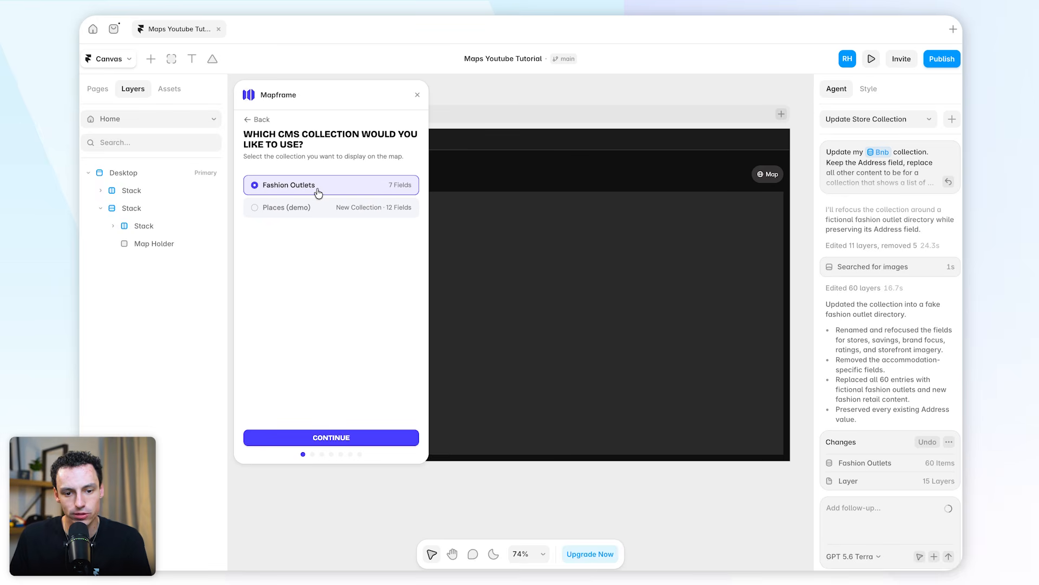
left_click(372, 438)
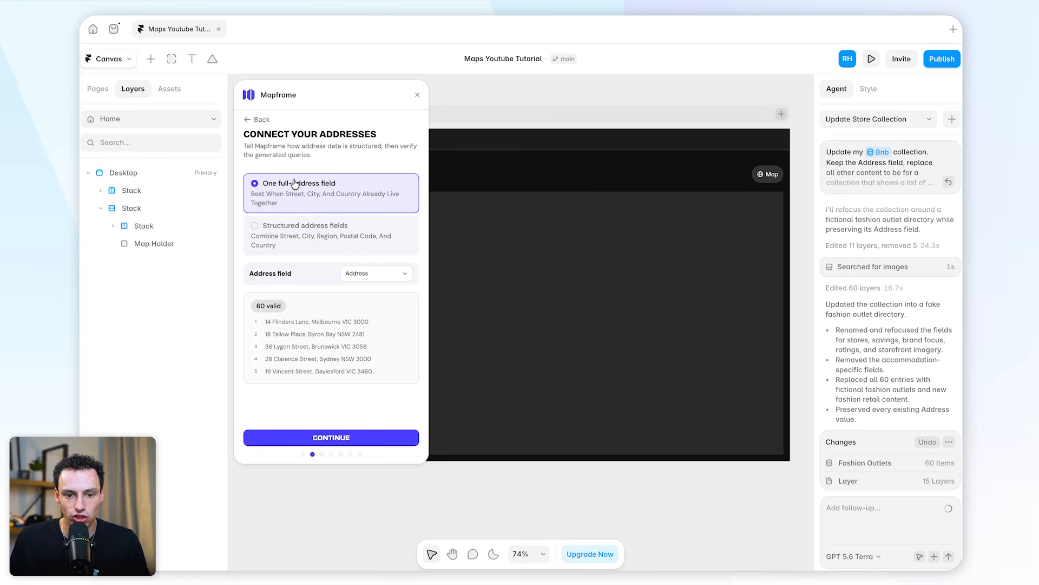
left_click(342, 241)
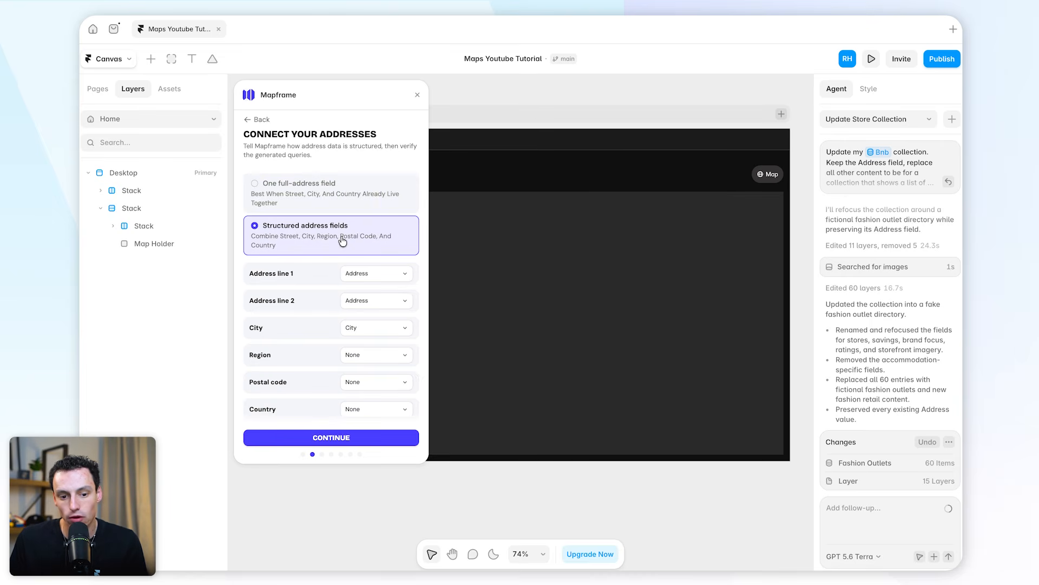
scroll(342, 240, "down", 2)
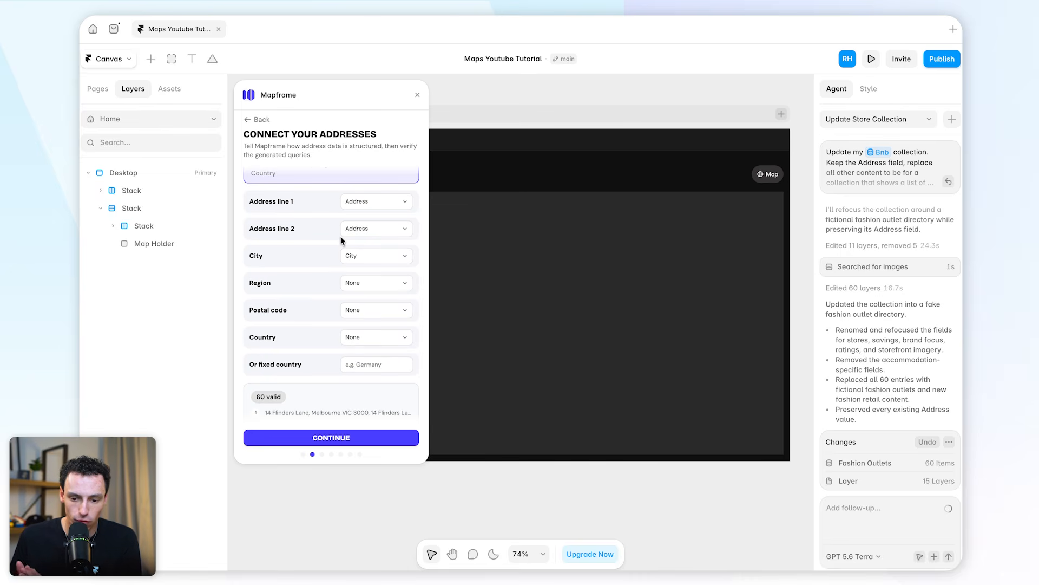
scroll(342, 260, "up", 1)
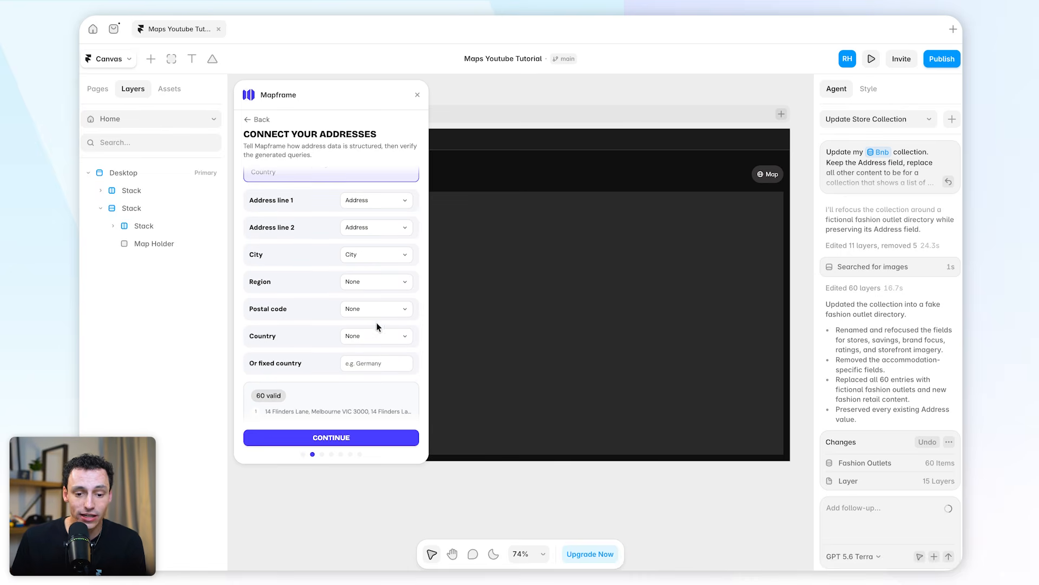
scroll(345, 286, "up", 2)
left_click(340, 200)
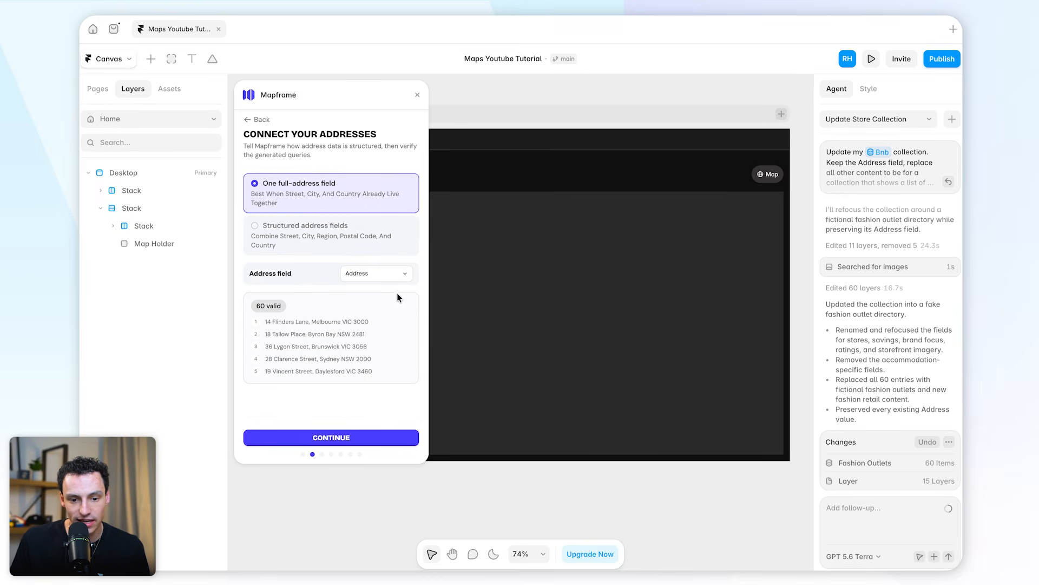
Connect the addresses as one full-address field using the collection's Address field, and proceed to geocoding
left_click(376, 275)
left_click(380, 275)
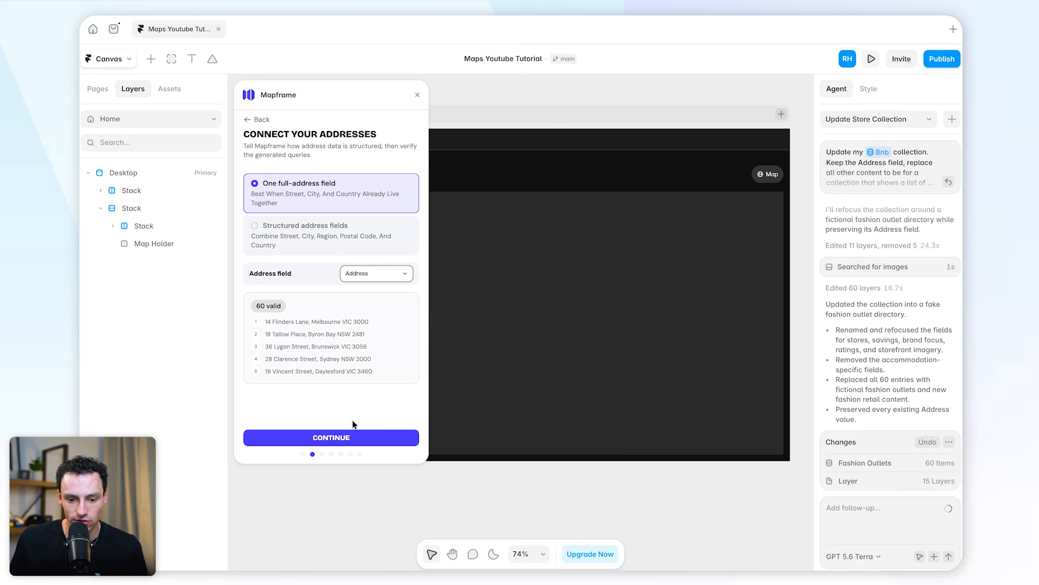
left_click(365, 439)
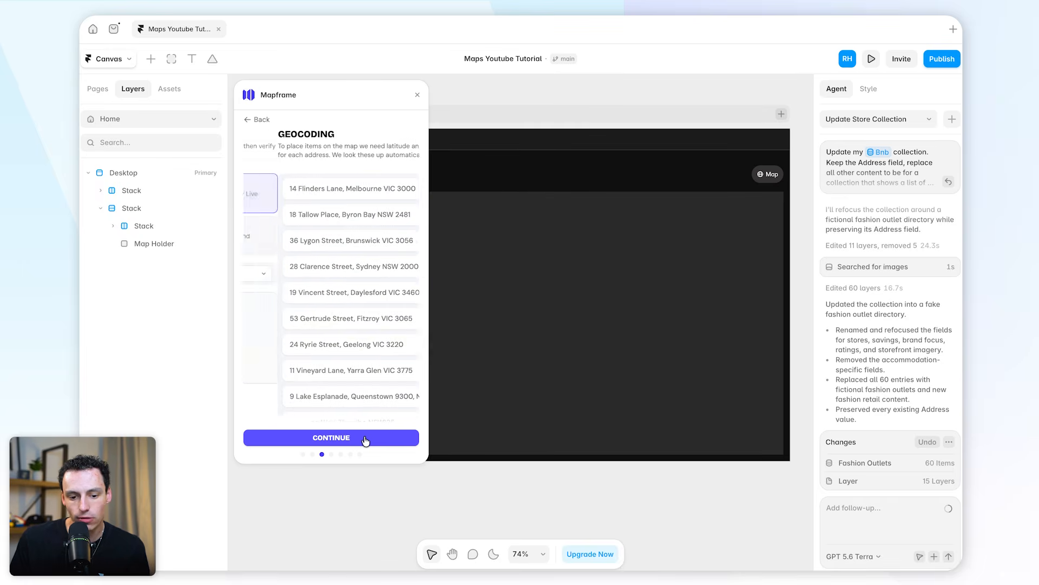
Check the list of store addresses and run the geocoding for them
scroll(355, 275, "down", 5)
scroll(356, 276, "down", 15)
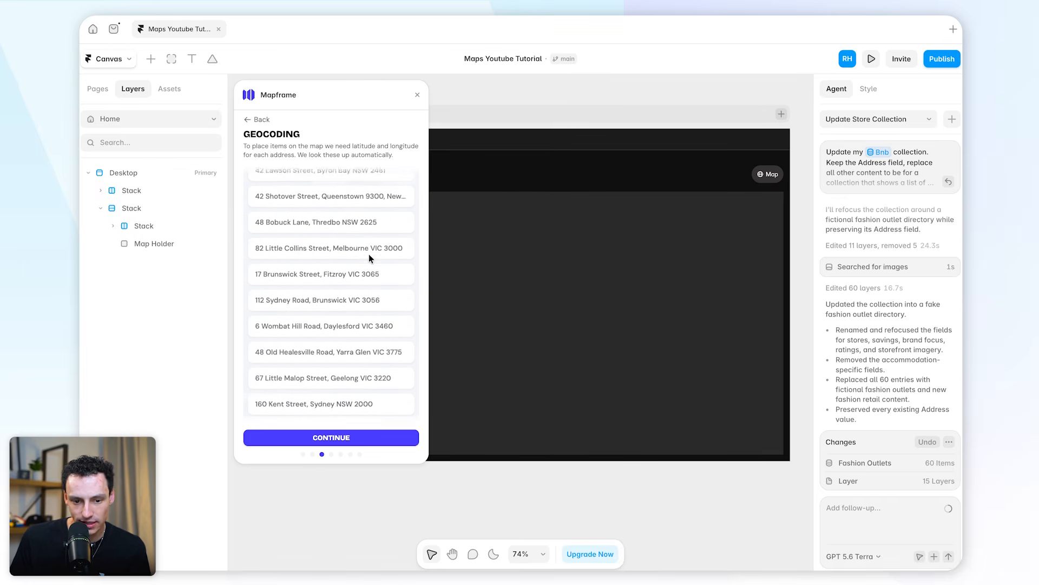
scroll(333, 248, "down", 3)
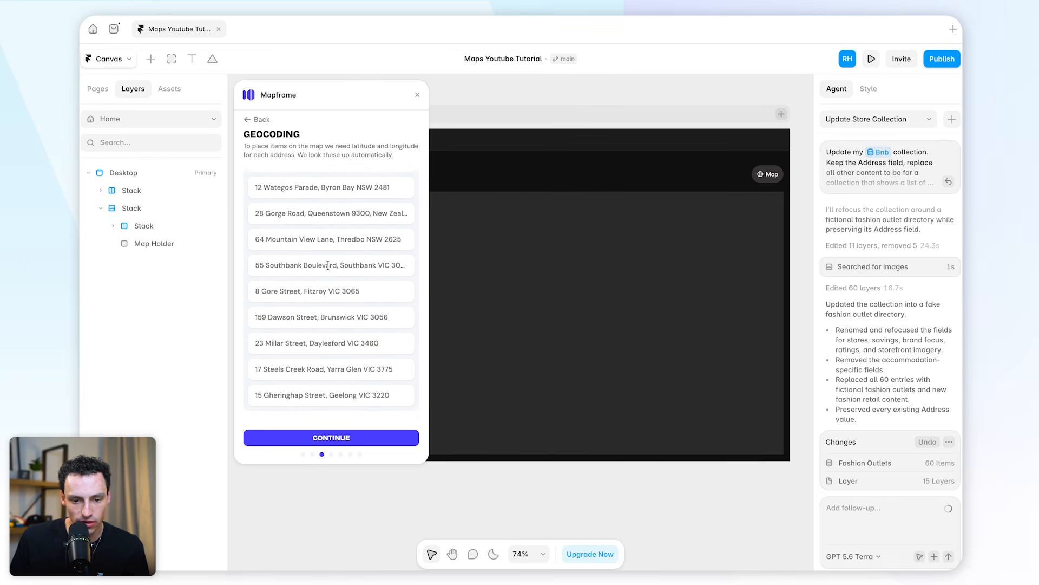
left_click(358, 438)
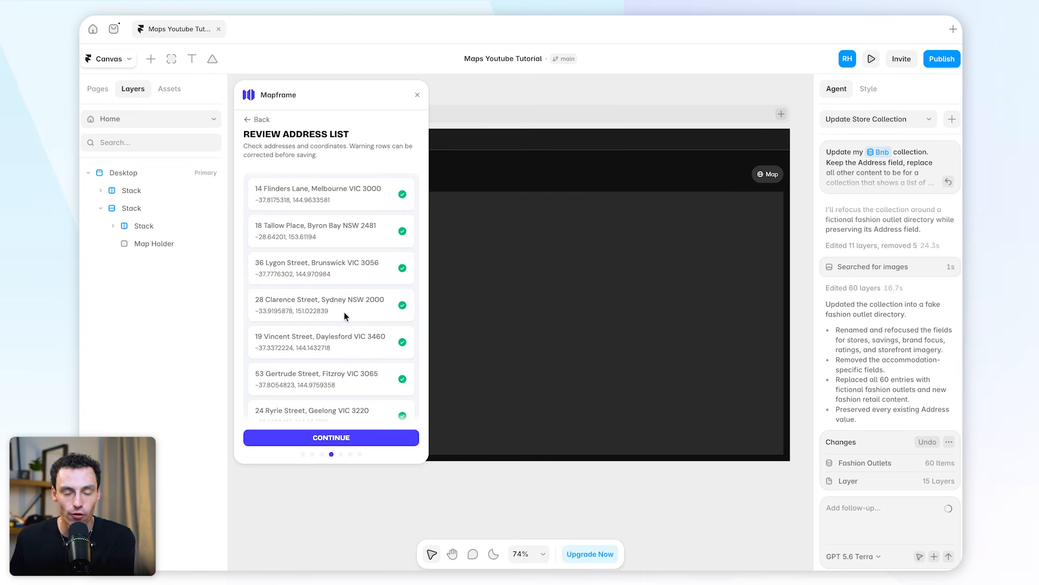
Review the coordinates found for each store address and accept the list to reach the map style choice
scroll(314, 248, "down", 10)
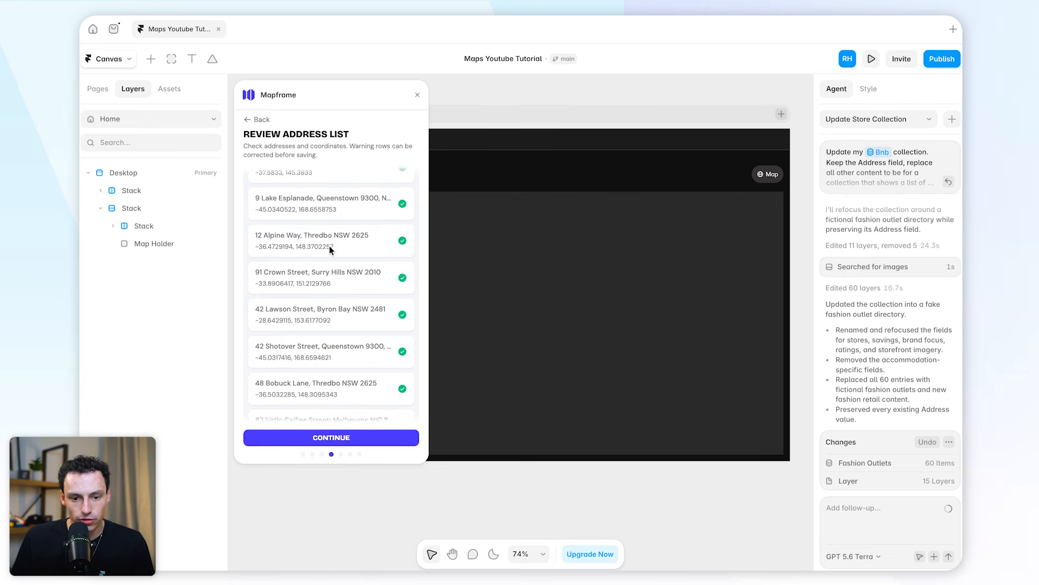
scroll(327, 247, "down", 10)
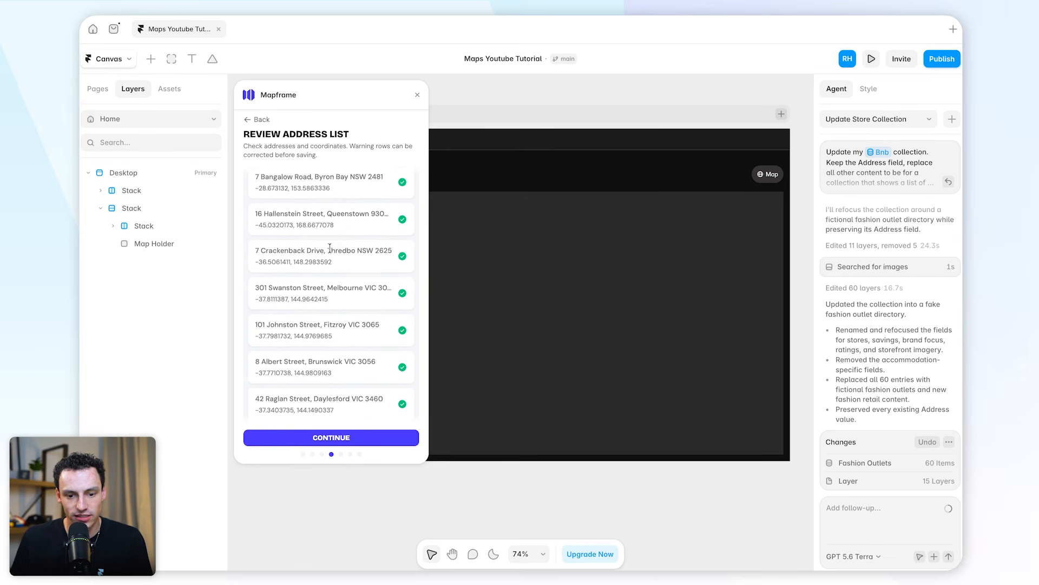
scroll(327, 247, "down", 3)
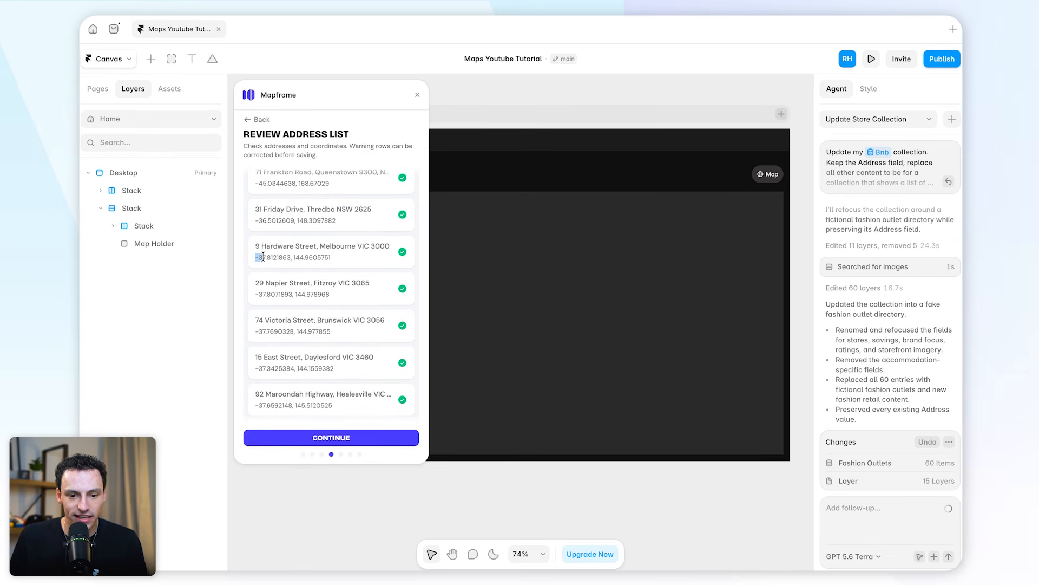
left_click_drag(263, 257, 342, 263)
left_click(343, 263)
scroll(341, 260, "down", 10)
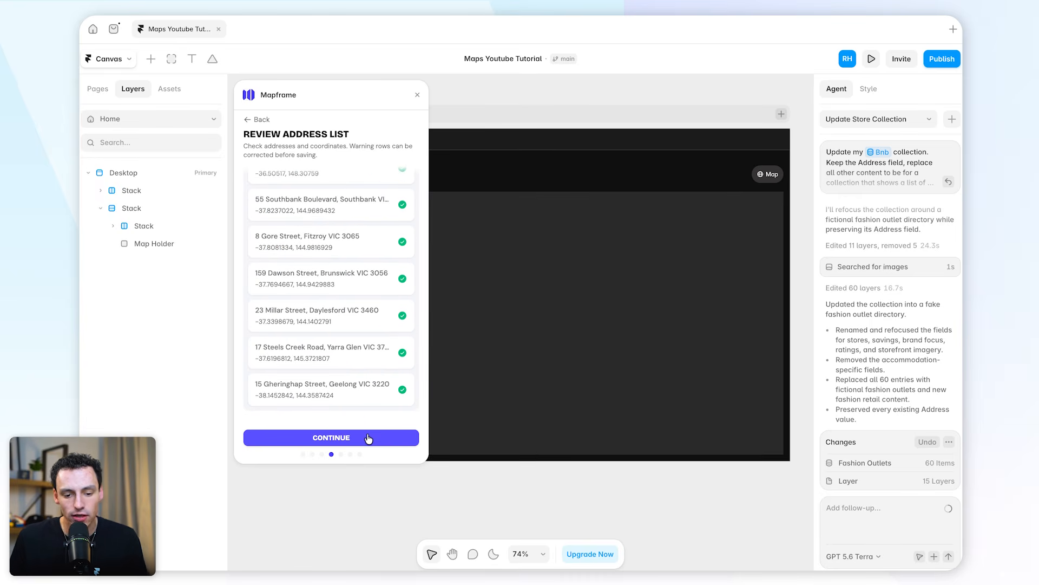
left_click(368, 438)
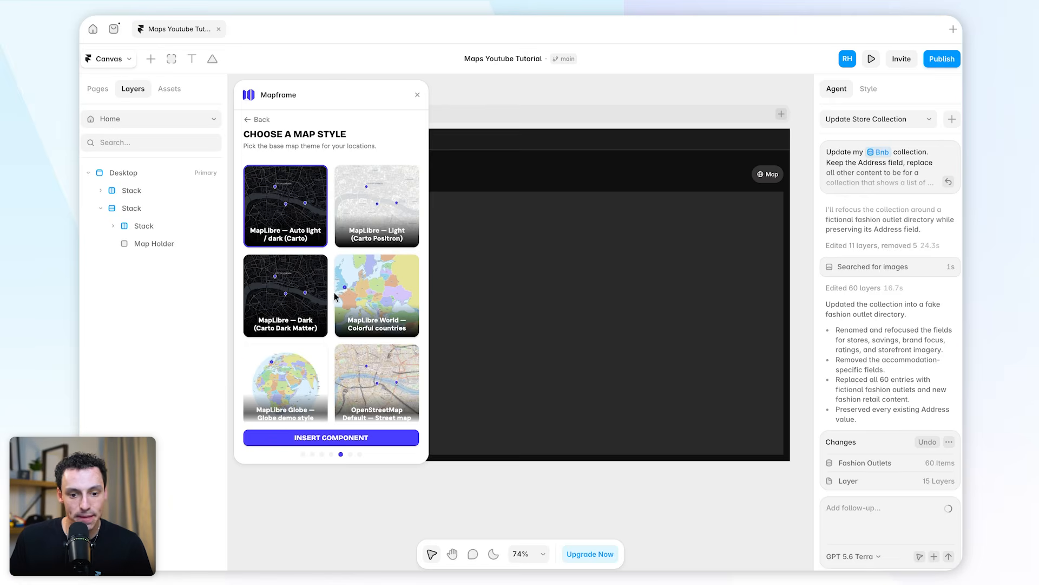
Choose the MapLibre — Dark (Carto Dark Matter) style, insert the map component, and close the Mapframe plugin
scroll(334, 296, "down", 5)
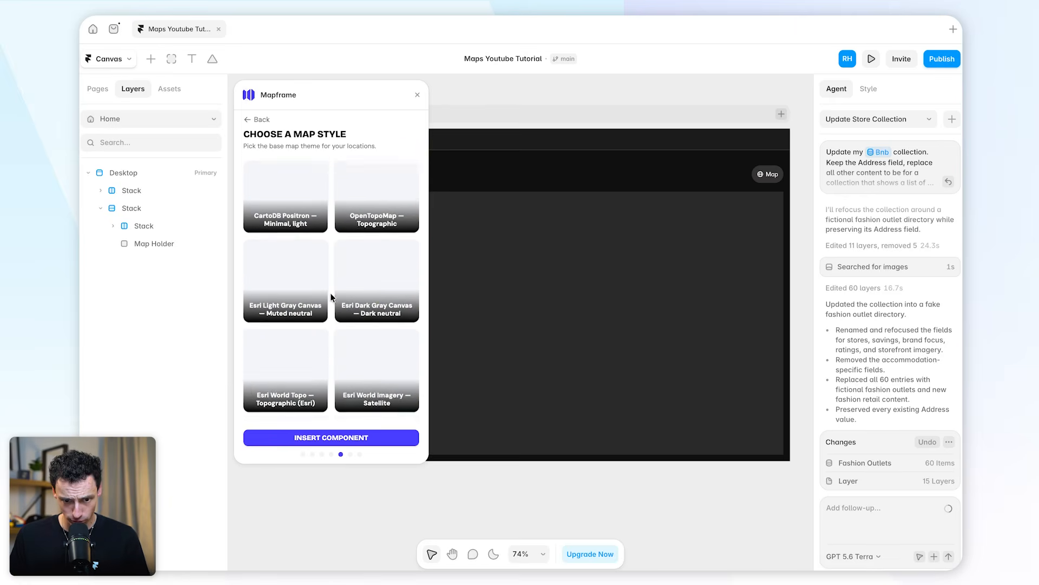
scroll(330, 296, "down", 2)
scroll(330, 296, "up", 6)
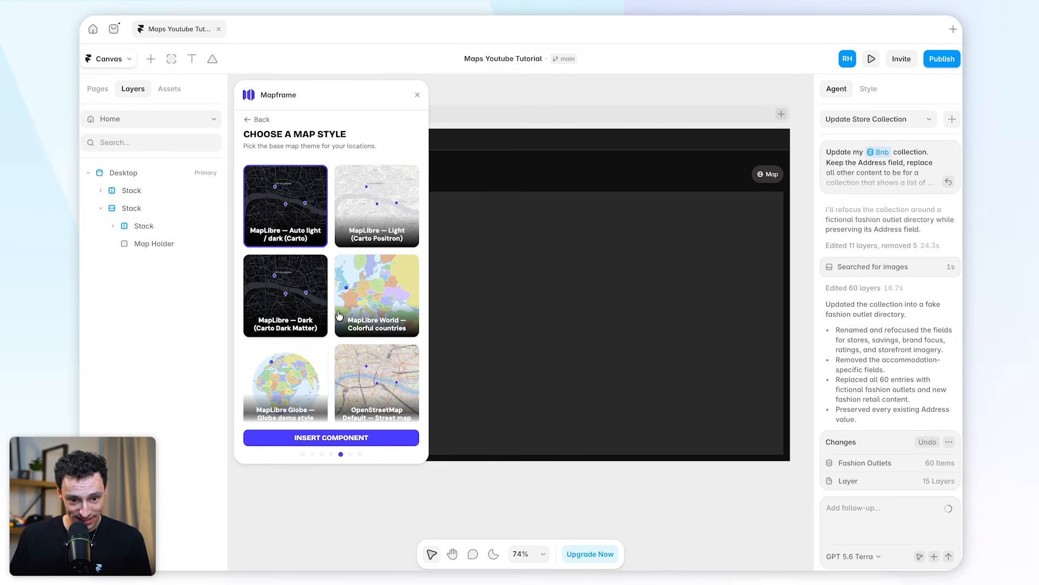
left_click(308, 300)
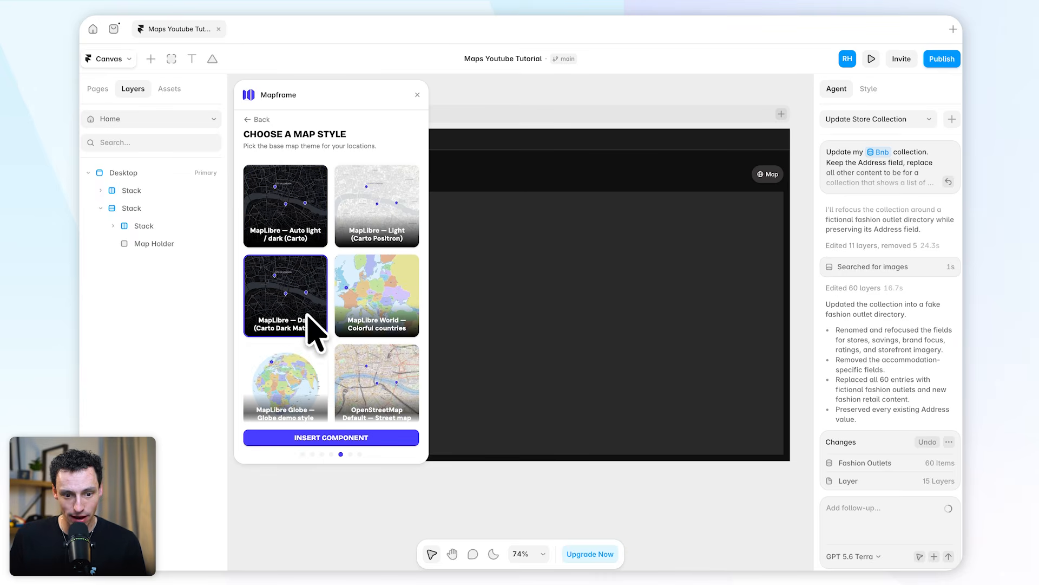
left_click(356, 438)
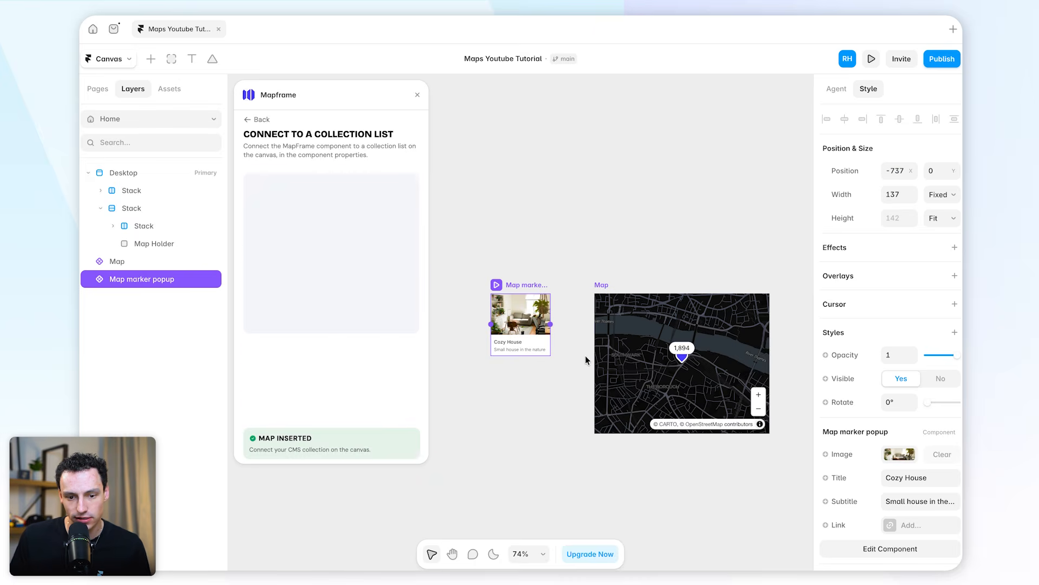
left_click(417, 96)
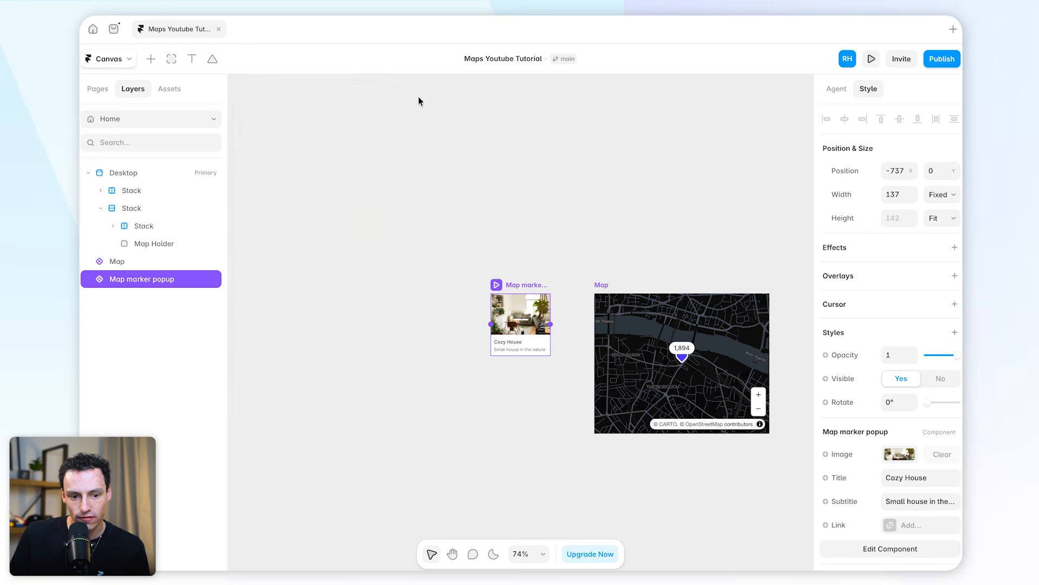
Move the Map component from the canvas into the Map Holder frame on the Desktop page
scroll(520, 329, "right", 5)
scroll(520, 329, "down", 2)
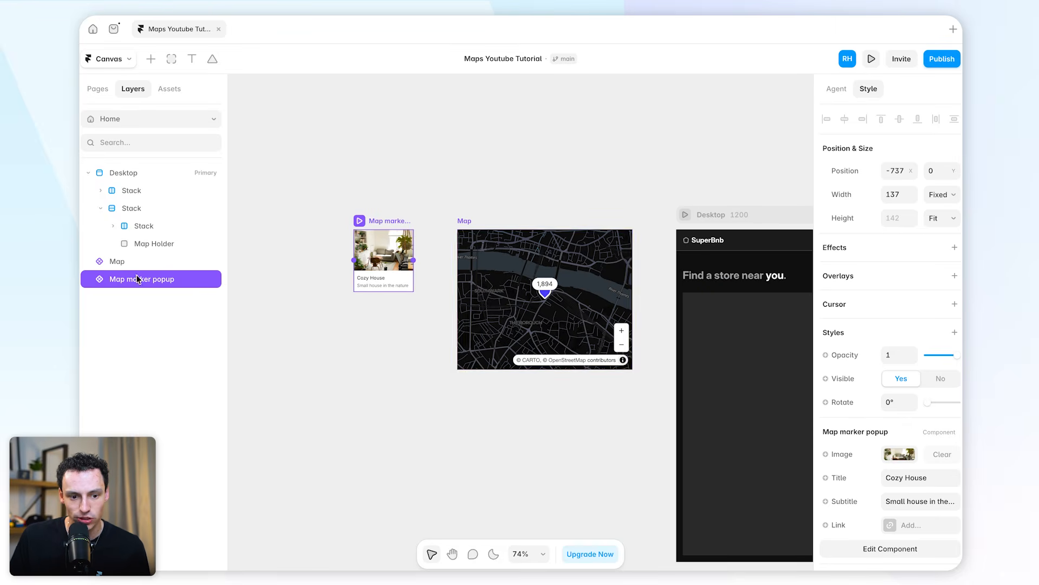
left_click(560, 256)
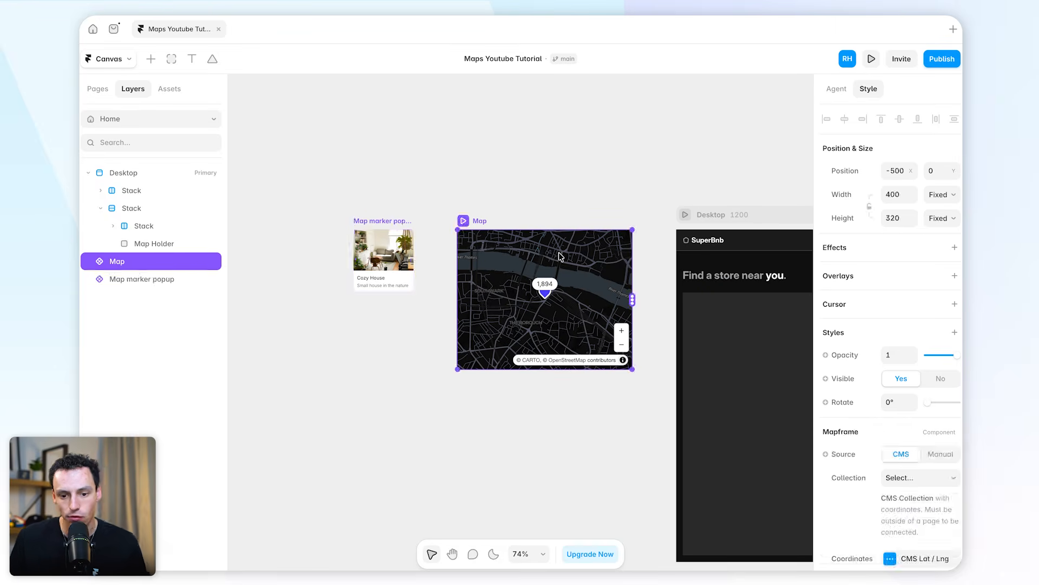
scroll(608, 297, "down", 5)
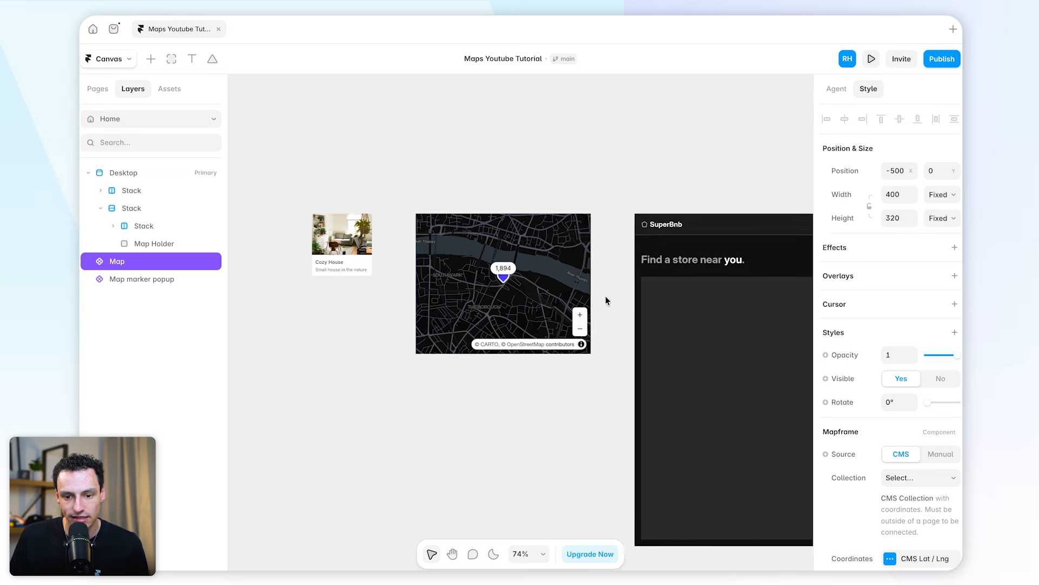
scroll(607, 298, "right", 5)
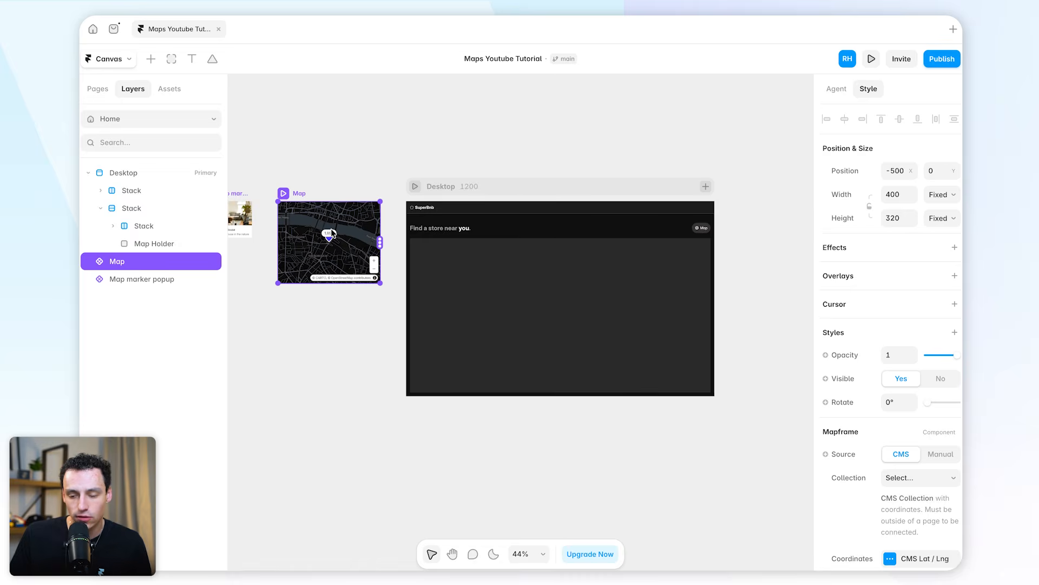
left_click_drag(324, 233, 505, 298)
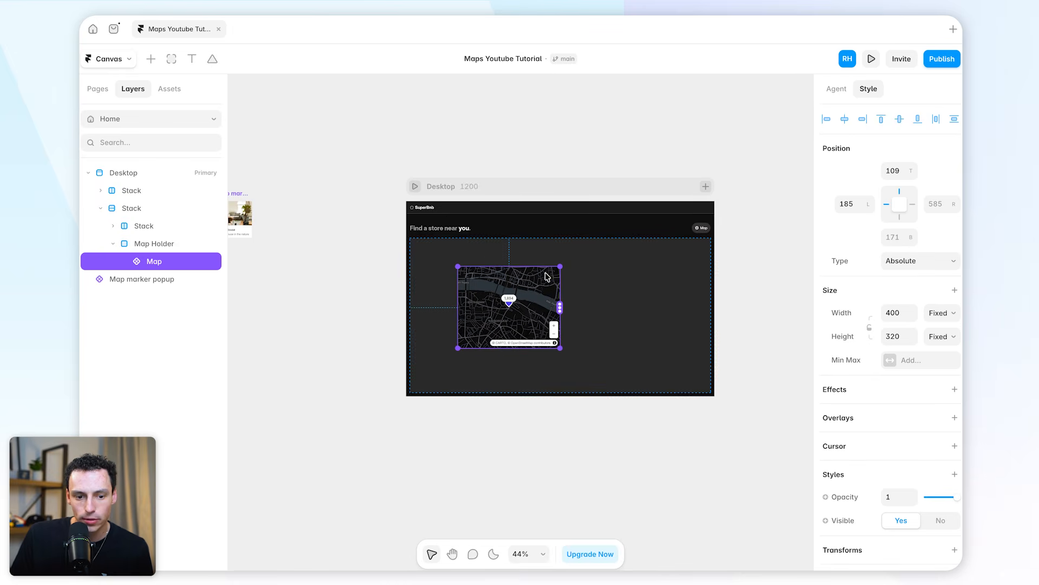
Set the map's width and height to 100% of its parent frame
left_click(899, 314)
type("100%")
key("Return")
left_click(901, 336)
type("100%")
key("Return")
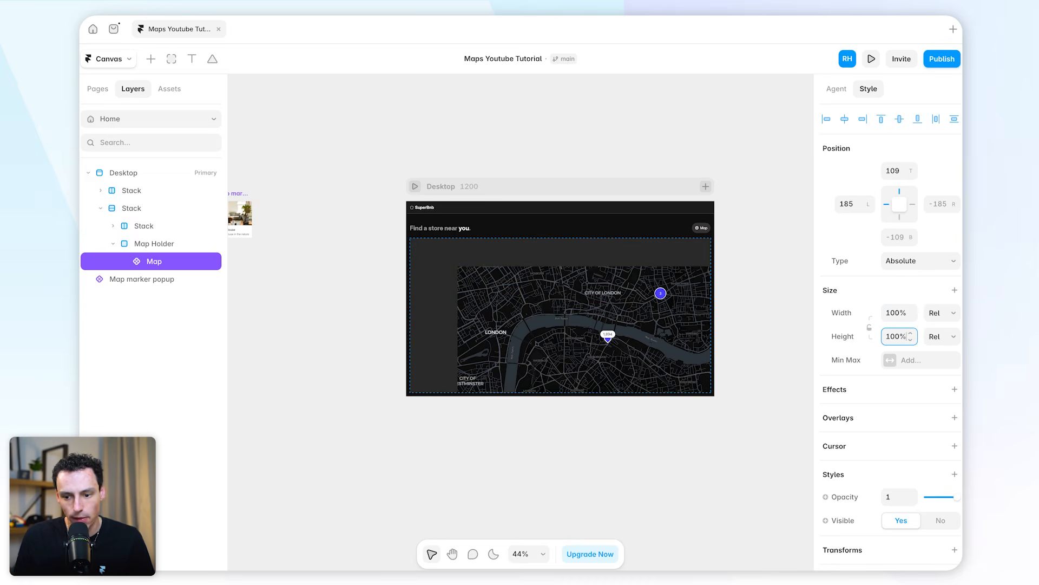
Add a Stack layout to the Map Holder frame so the map fills it
left_click(163, 243)
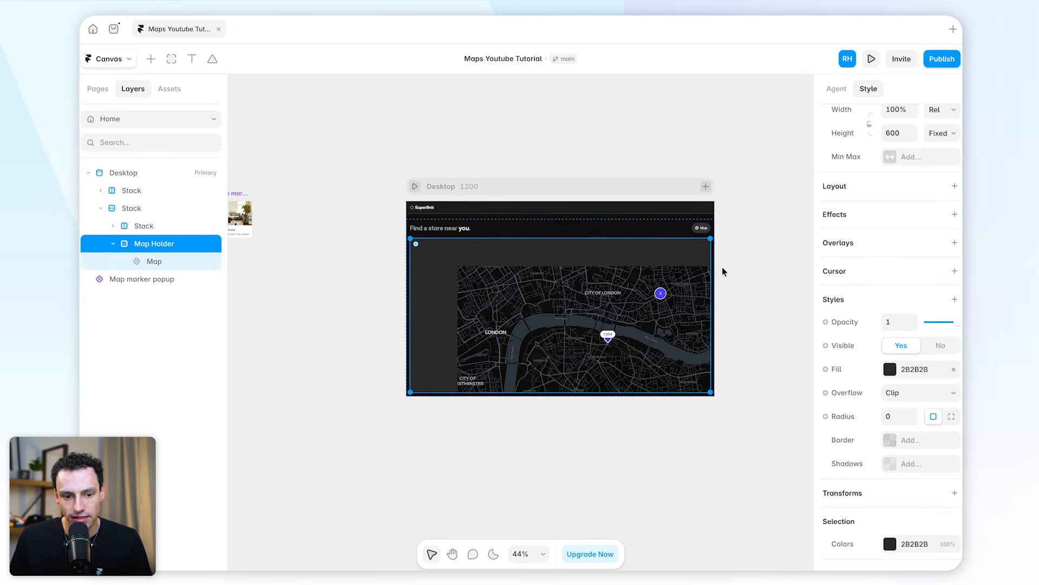
scroll(907, 256, "up", 4)
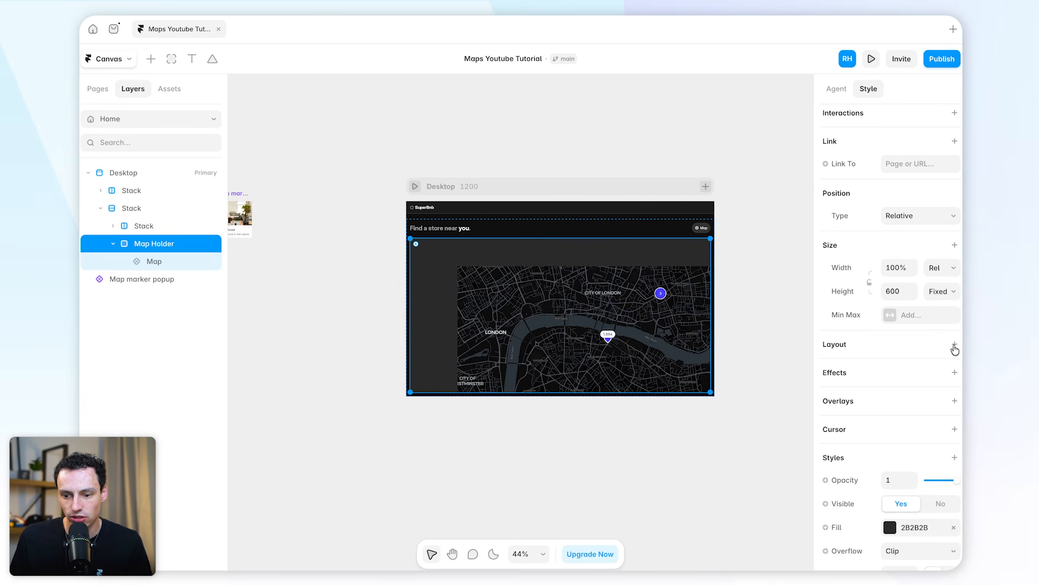
left_click(954, 345)
scroll(512, 288, "up", 3)
scroll(512, 288, "down", 3)
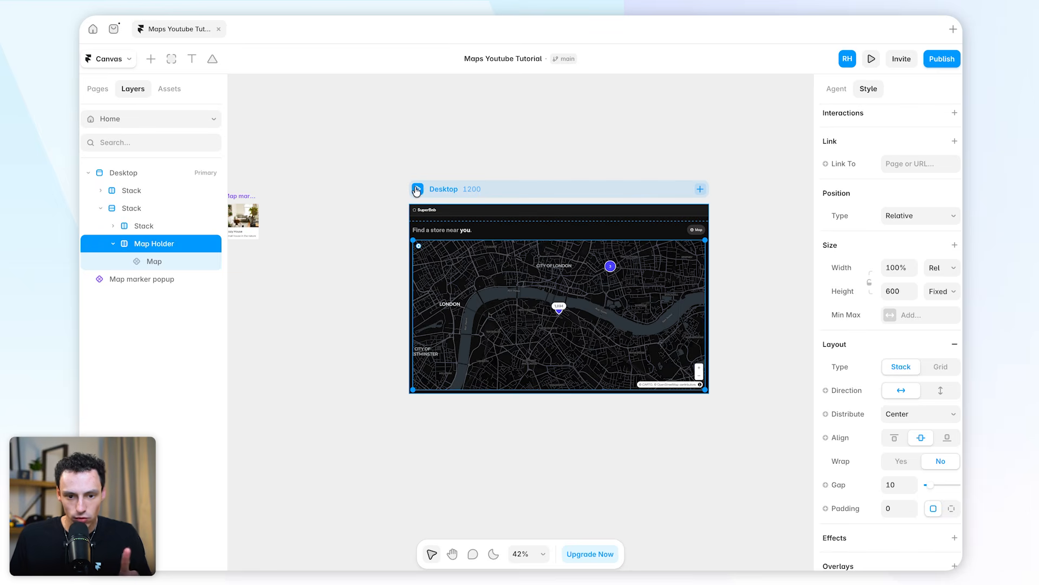
Preview the Desktop page, test panning and zooming on the map, and return to the canvas
left_click(417, 190)
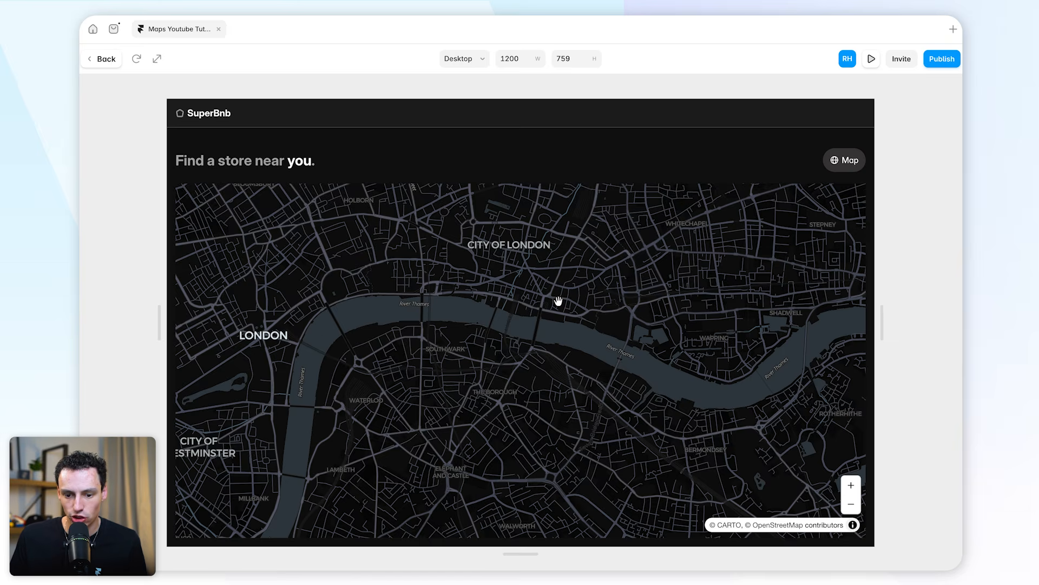
left_click_drag(633, 346, 355, 261)
scroll(587, 339, "down", 15)
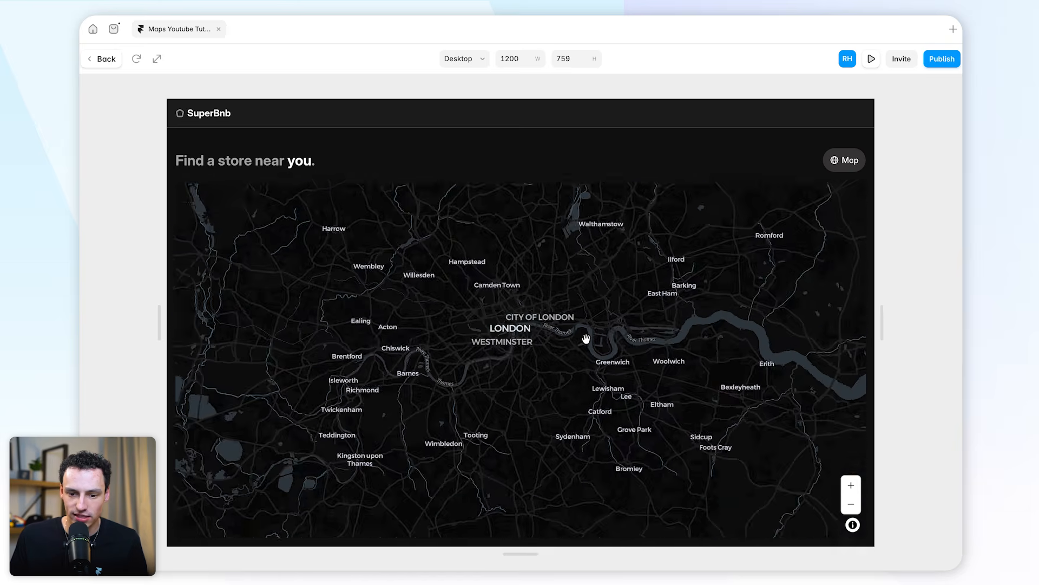
scroll(597, 320, "down", 10)
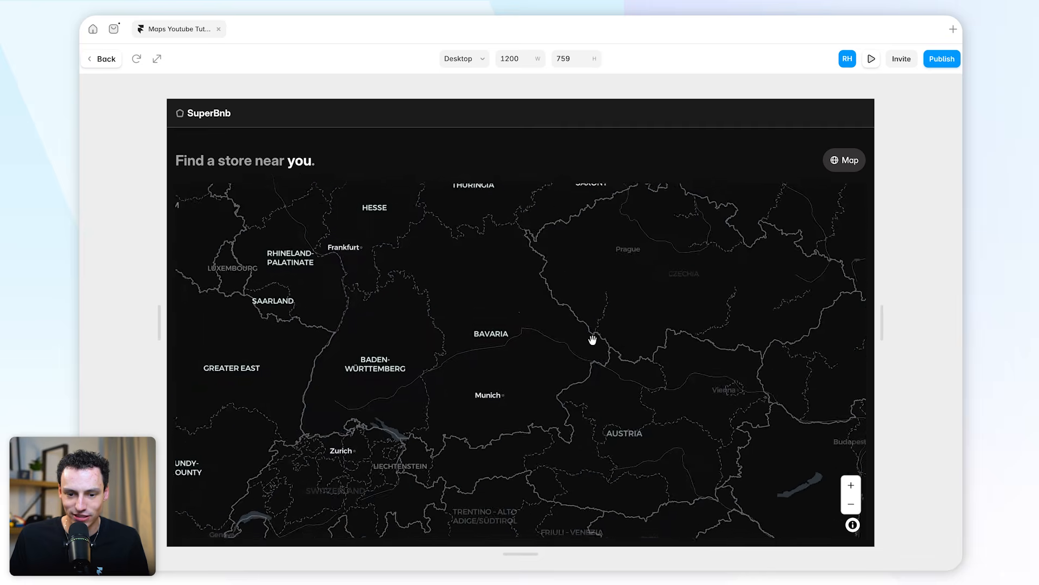
left_click_drag(603, 270, 529, 378)
scroll(667, 425, "up", 5)
scroll(603, 390, "up", 6)
scroll(522, 384, "up", 8)
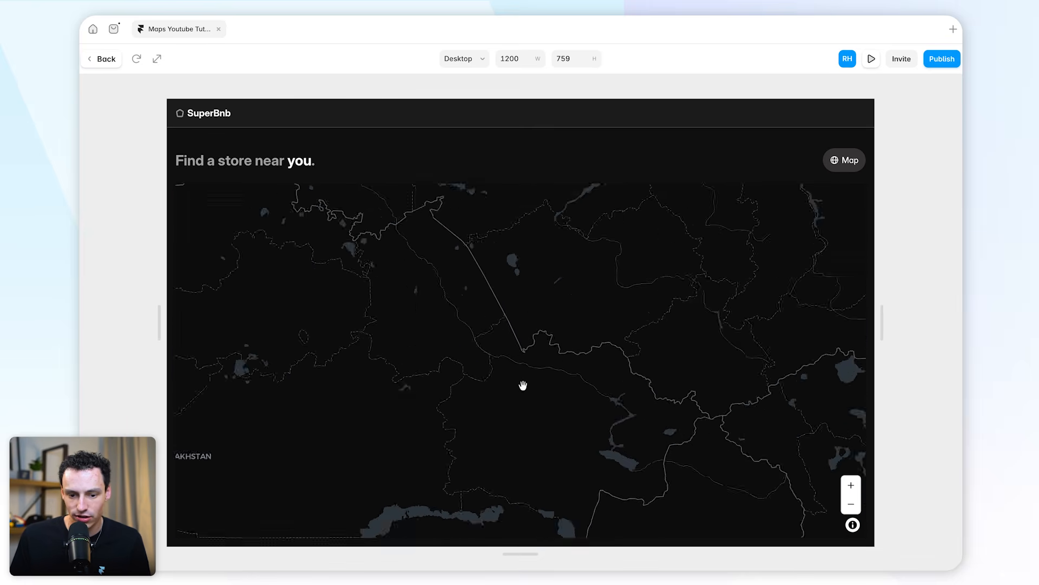
left_click_drag(610, 353, 518, 416)
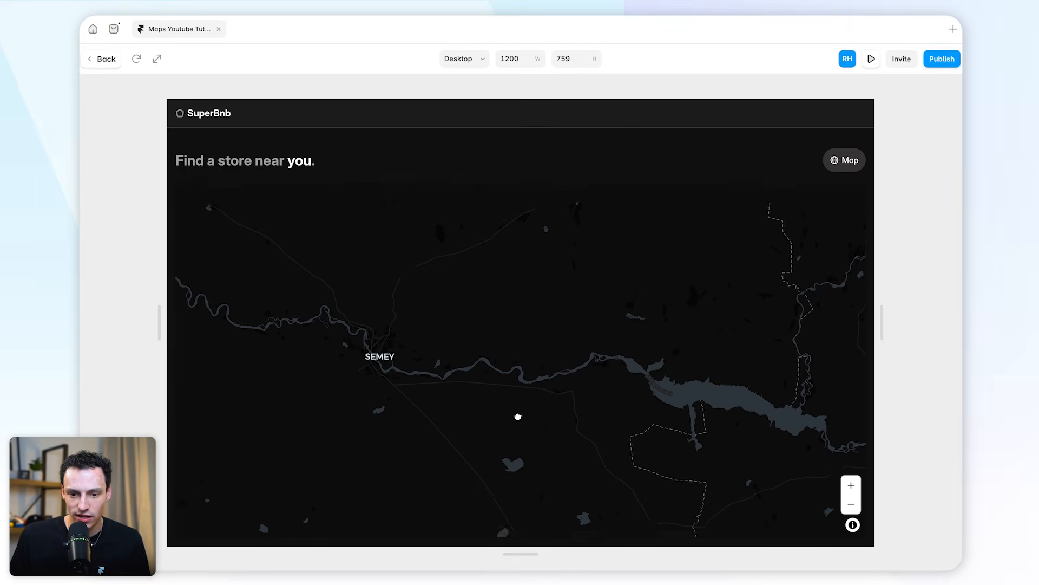
left_click(106, 59)
Examine the map's Mapframe properties and preview the page again to check for store markers
left_click(497, 272)
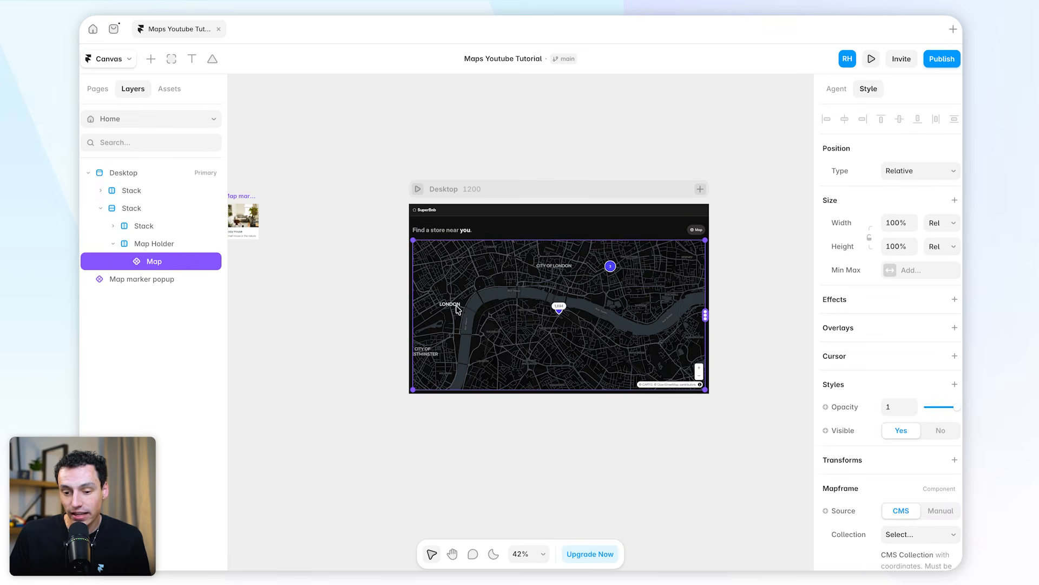
scroll(855, 365, "down", 4)
scroll(855, 365, "down", 2)
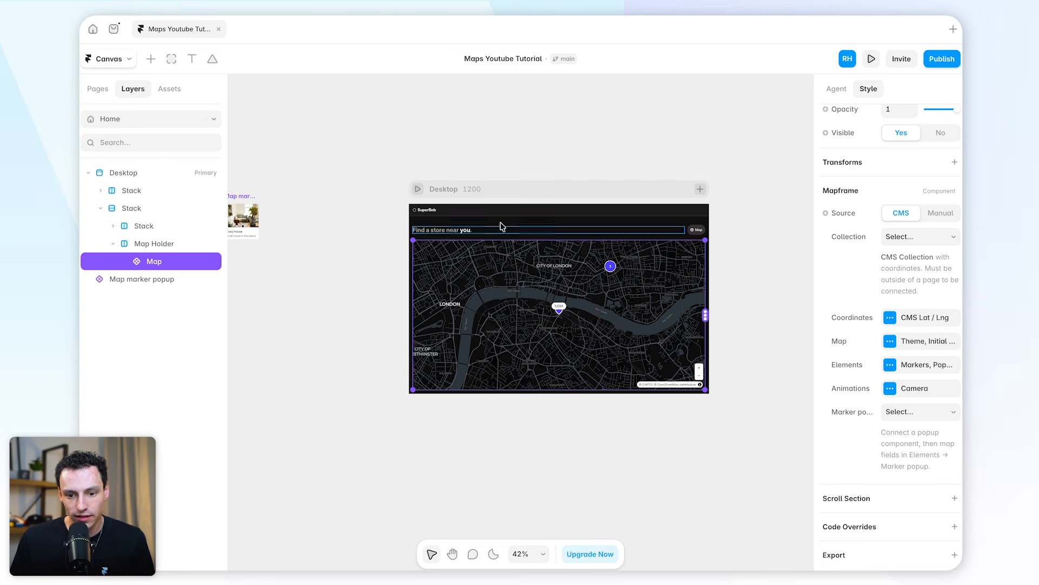
left_click(418, 188)
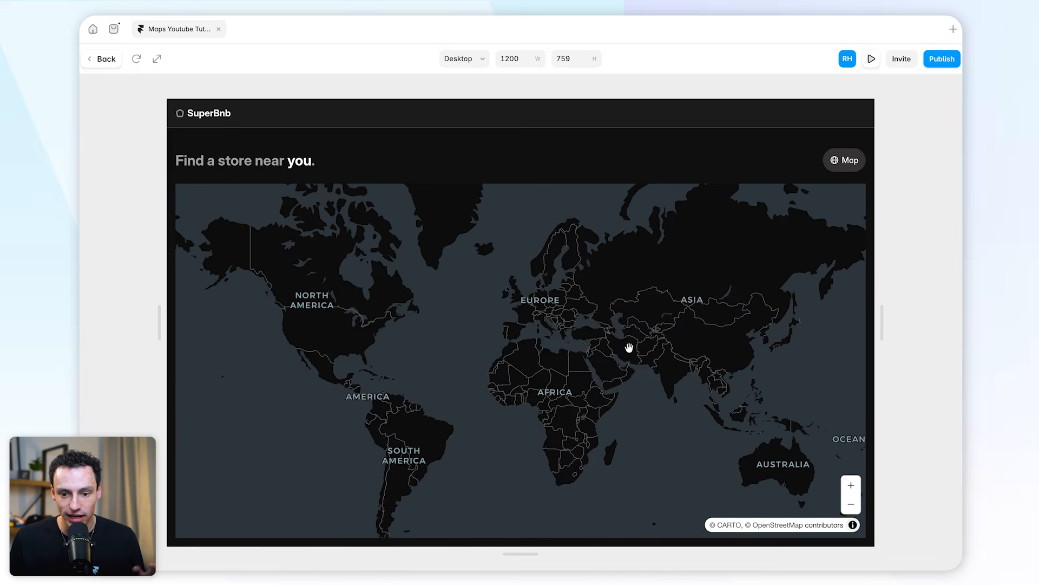
left_click(99, 59)
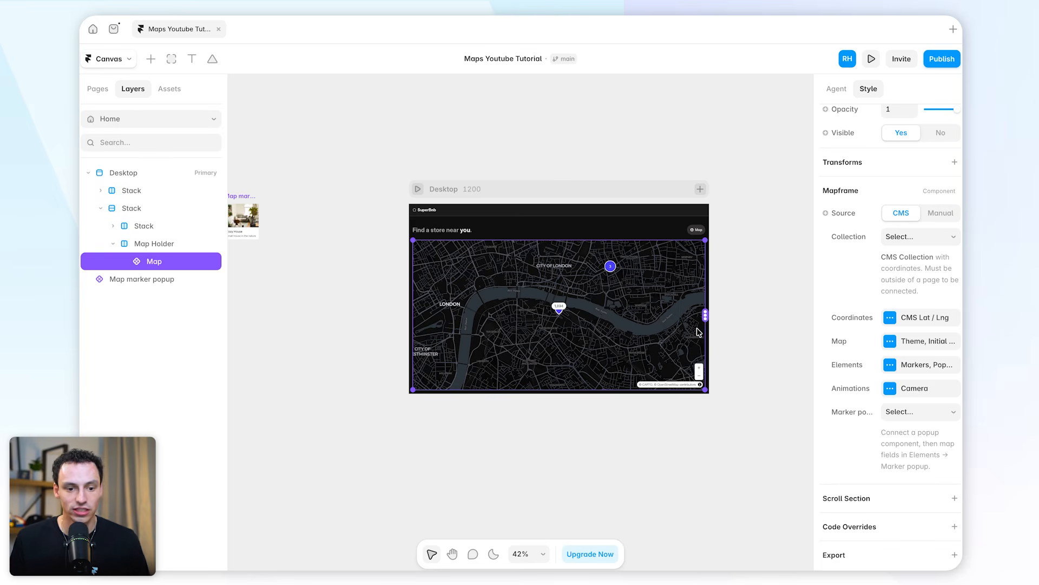
Place a Fashion Outlets collection list on the empty canvas beside the Desktop page
left_click(151, 60)
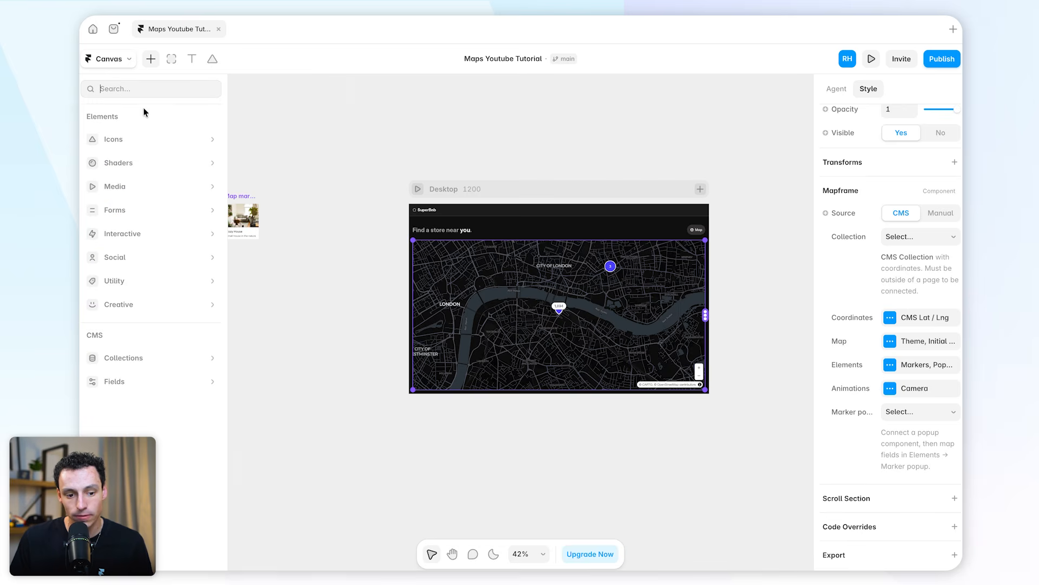
mouse_move(151, 351)
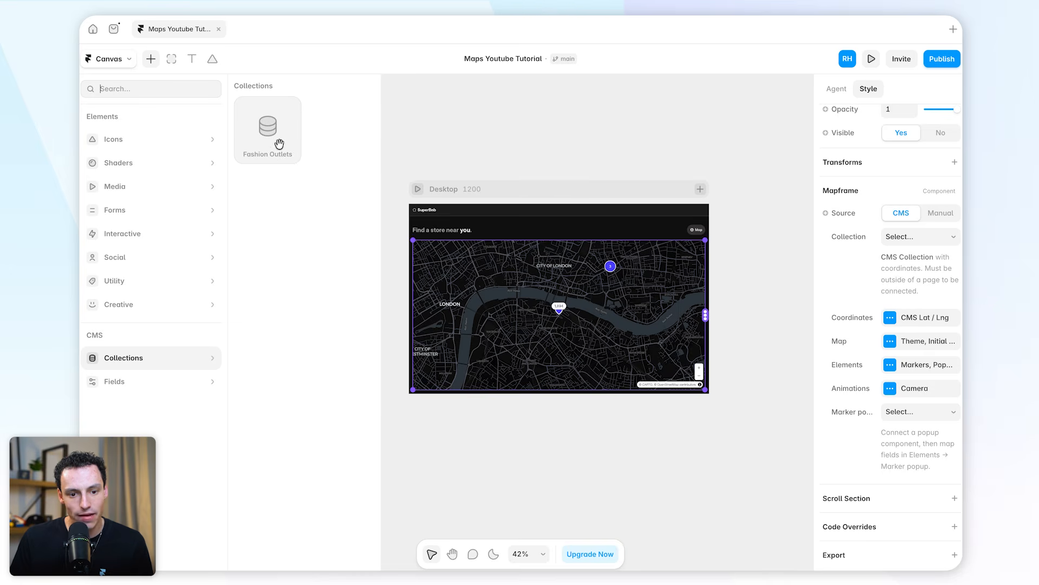
left_click_drag(266, 127, 309, 214)
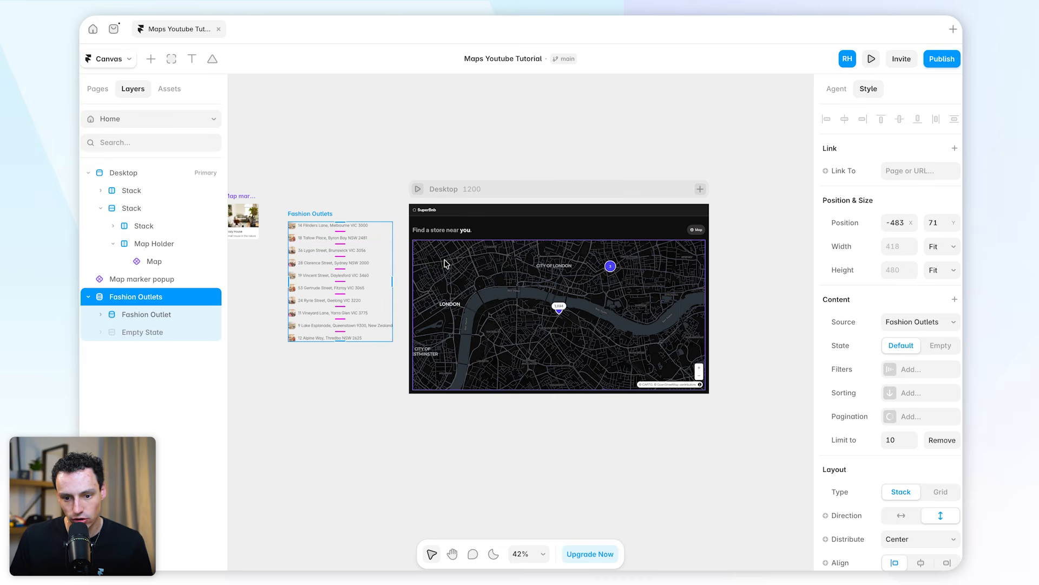
Connect the map's Collection property to the Fashion Outlets list on the canvas
left_click(633, 301)
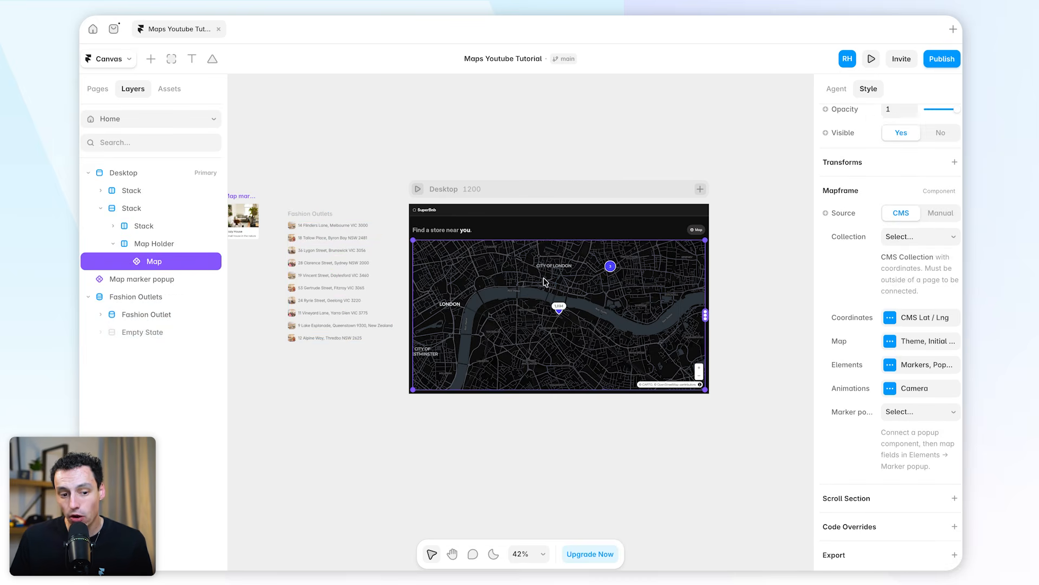
left_click(917, 240)
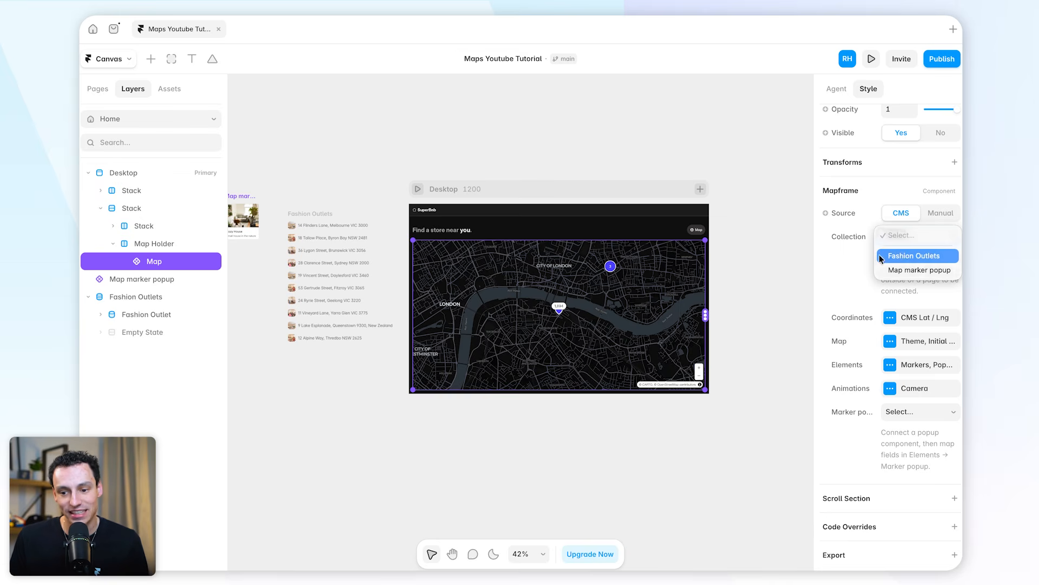
left_click(907, 255)
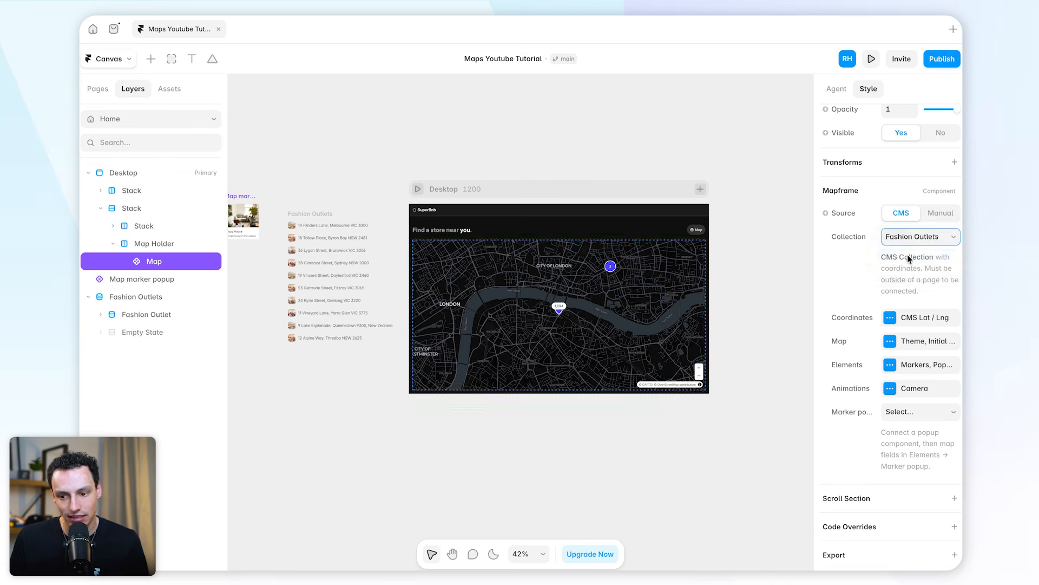
Preview the Desktop page and zoom in on the store markers in Australia around Melbourne
left_click(418, 190)
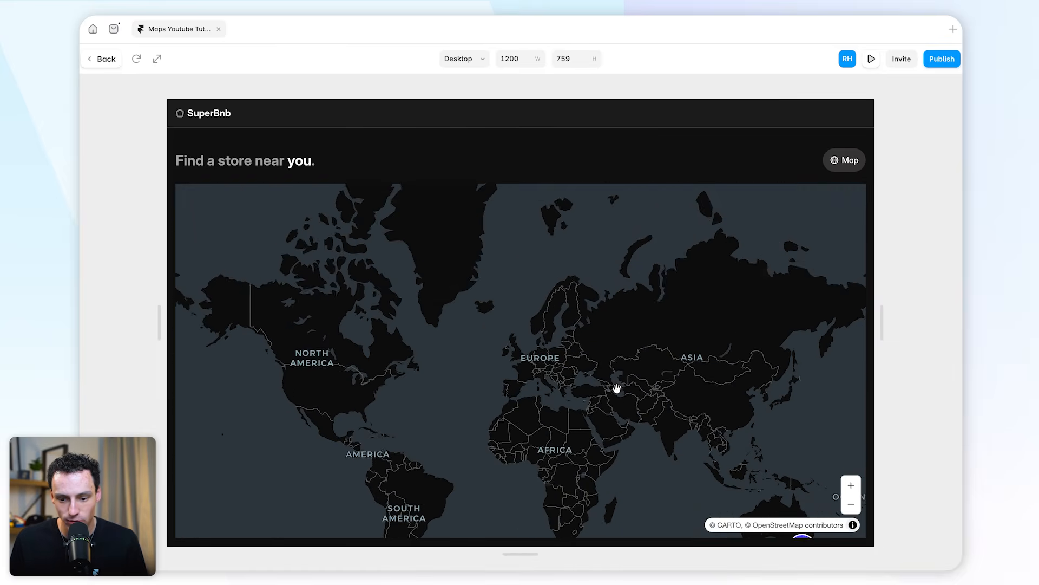
scroll(840, 455, "up", 3)
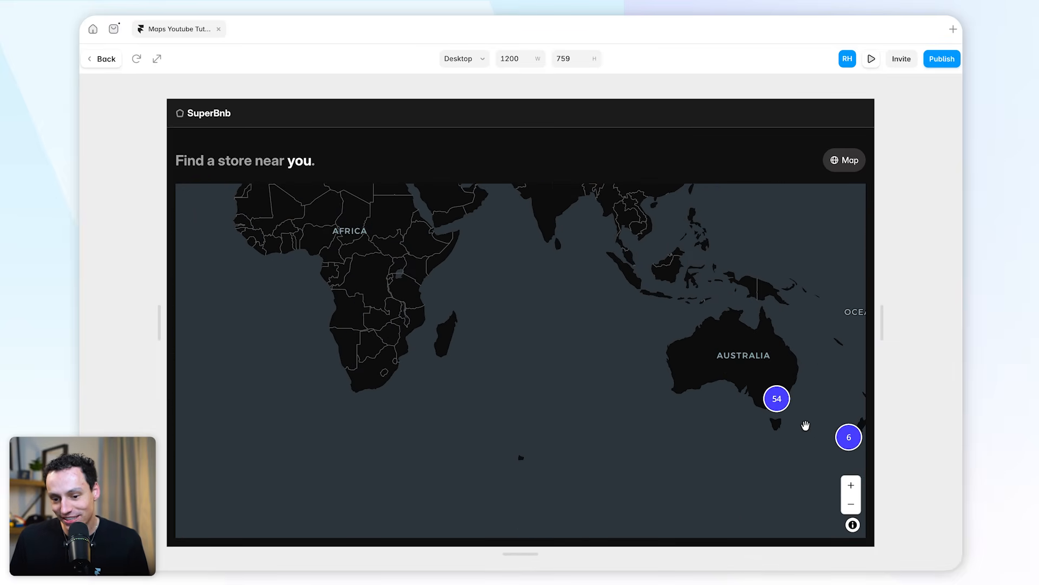
scroll(752, 414, "up", 5)
scroll(753, 401, "up", 5)
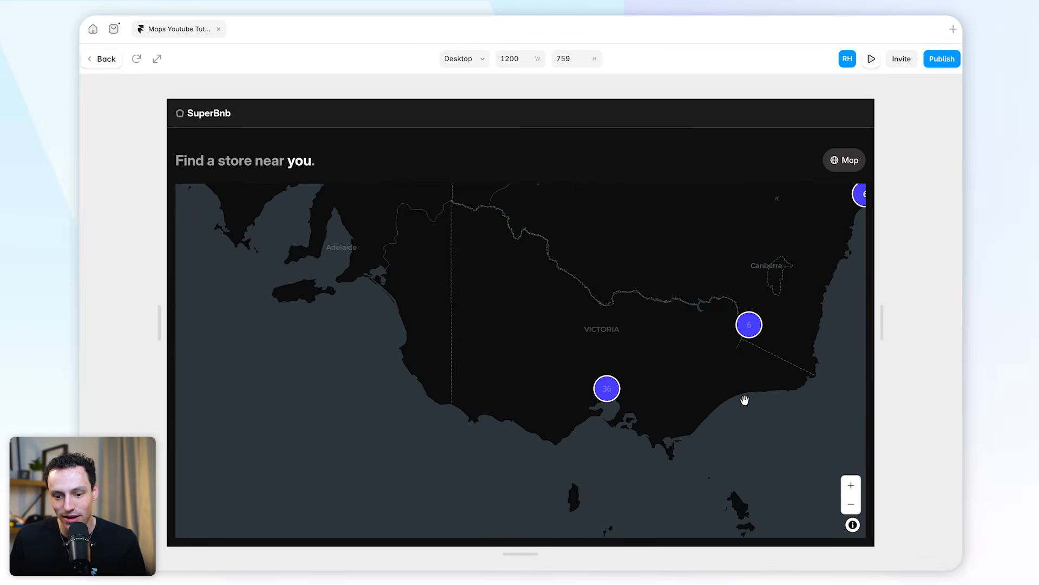
scroll(644, 398, "up", 4)
scroll(637, 386, "up", 8)
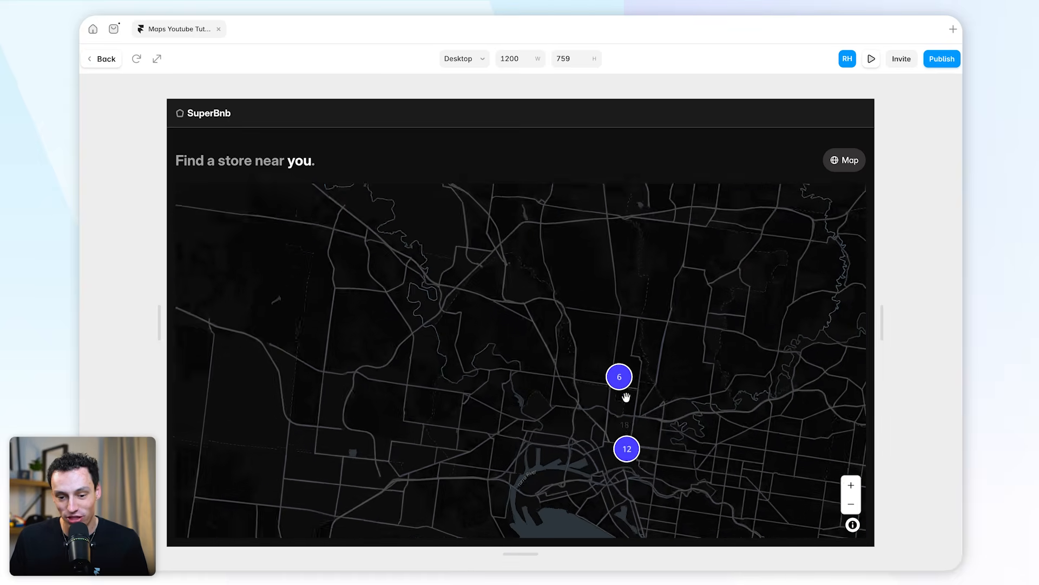
scroll(648, 403, "up", 4)
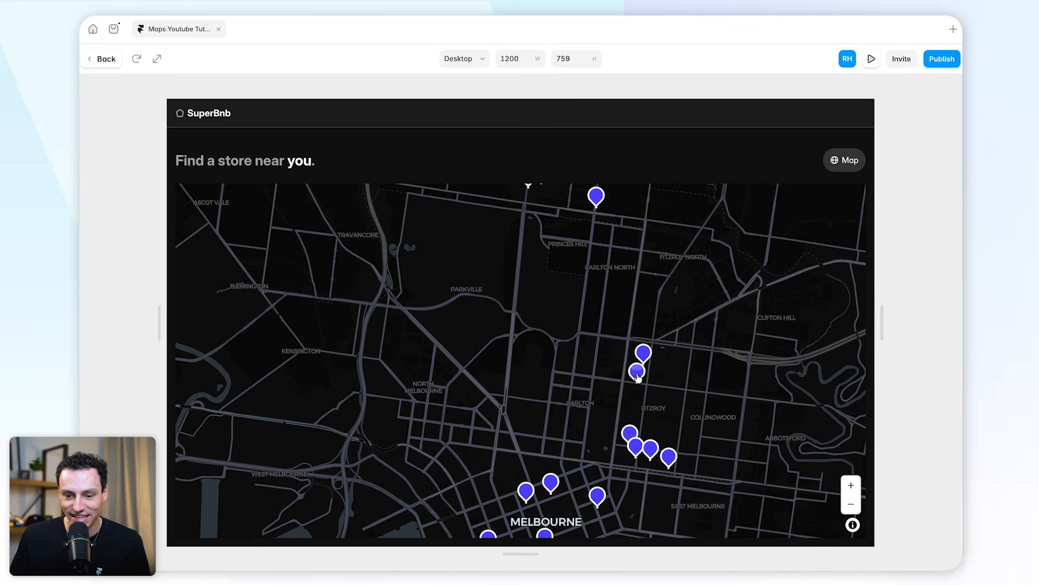
left_click_drag(656, 275, 696, 379)
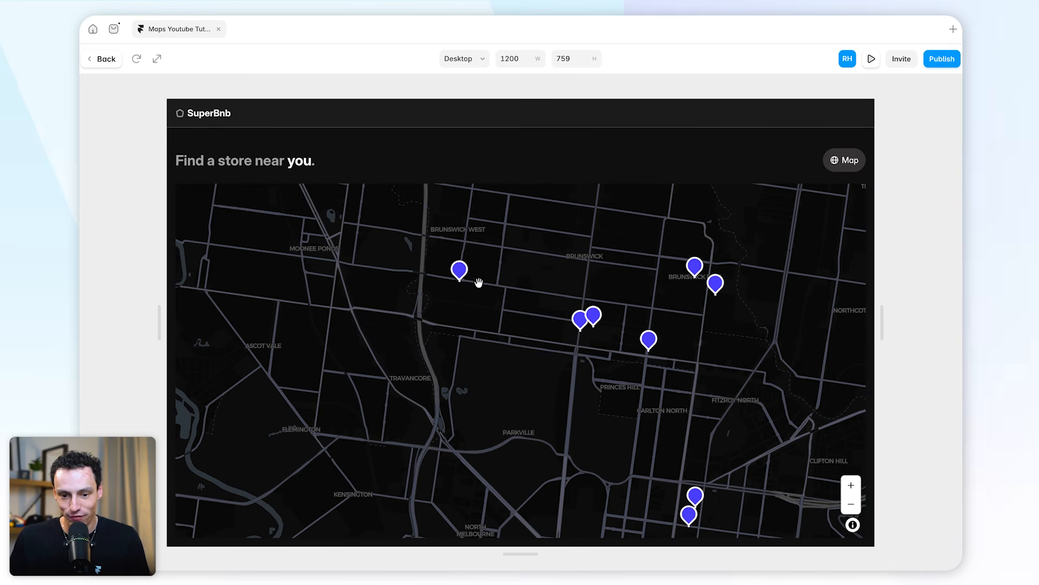
Examine the store markers in the preview around Melbourne, across Victoria and up the coast to Sydney
left_click_drag(685, 390, 654, 295)
left_click_drag(709, 439, 654, 331)
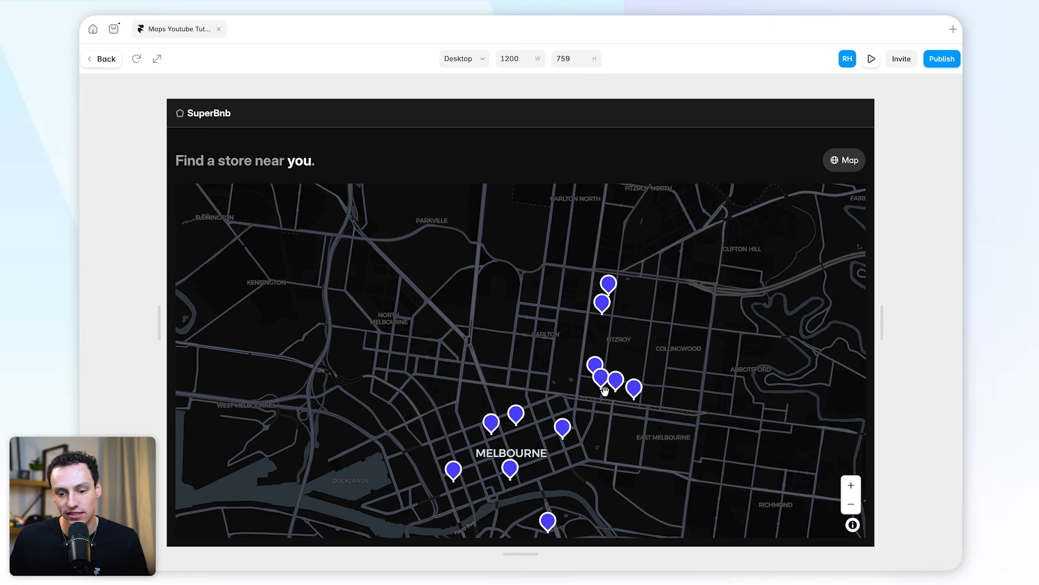
scroll(595, 363, "down", 6)
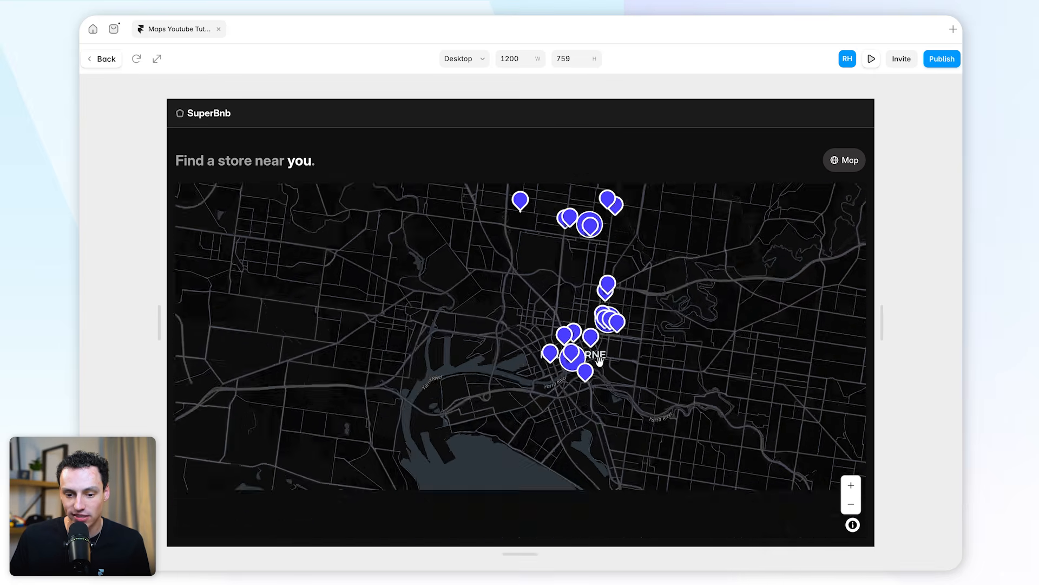
scroll(667, 355, "down", 4)
left_click_drag(684, 359, 540, 359)
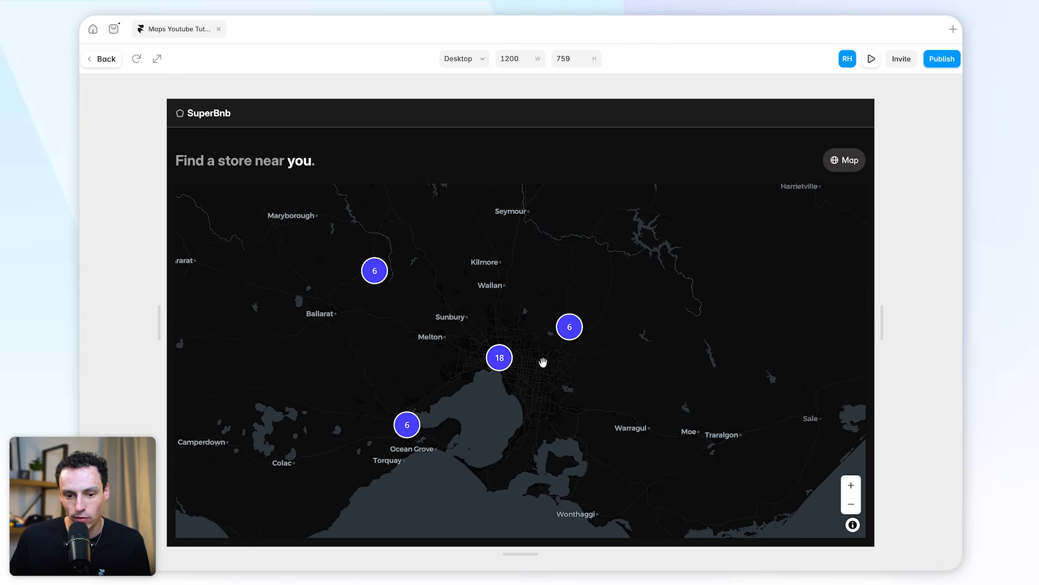
scroll(476, 341, "down", 4)
left_click_drag(675, 317, 438, 422)
left_click_drag(611, 260, 581, 396)
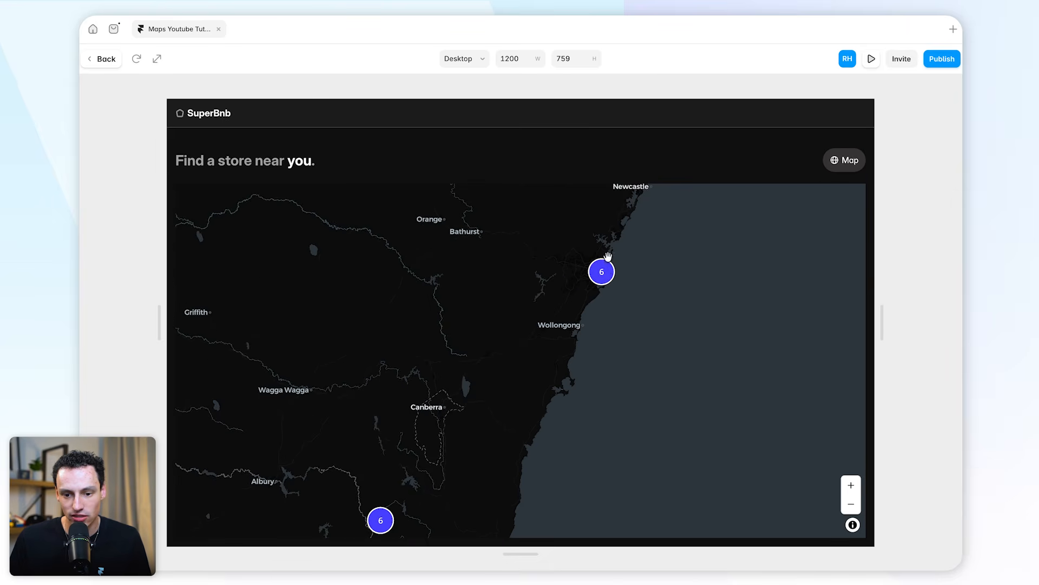
scroll(609, 260, "up", 8)
scroll(567, 334, "up", 10)
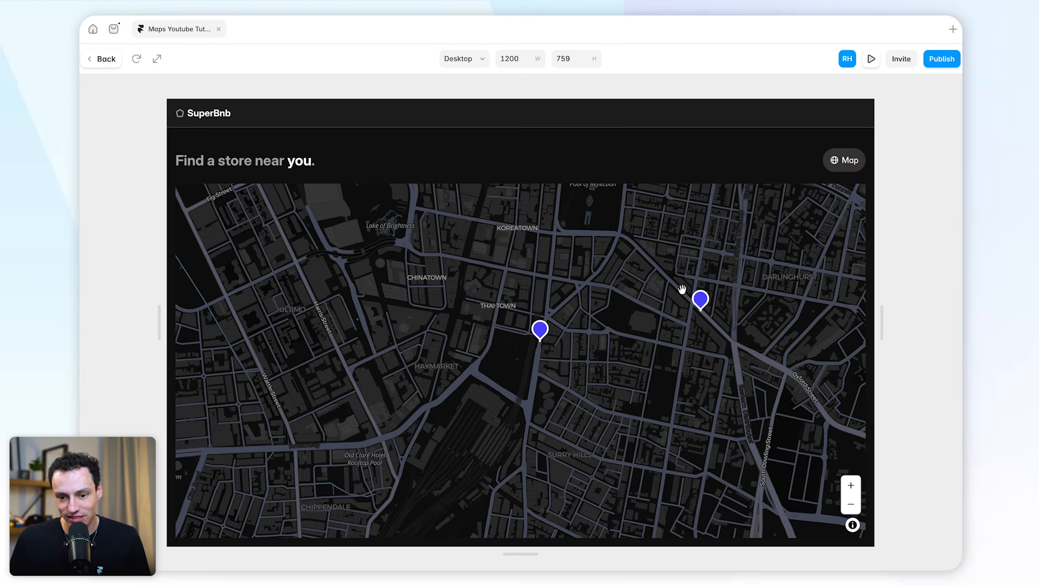
left_click(103, 61)
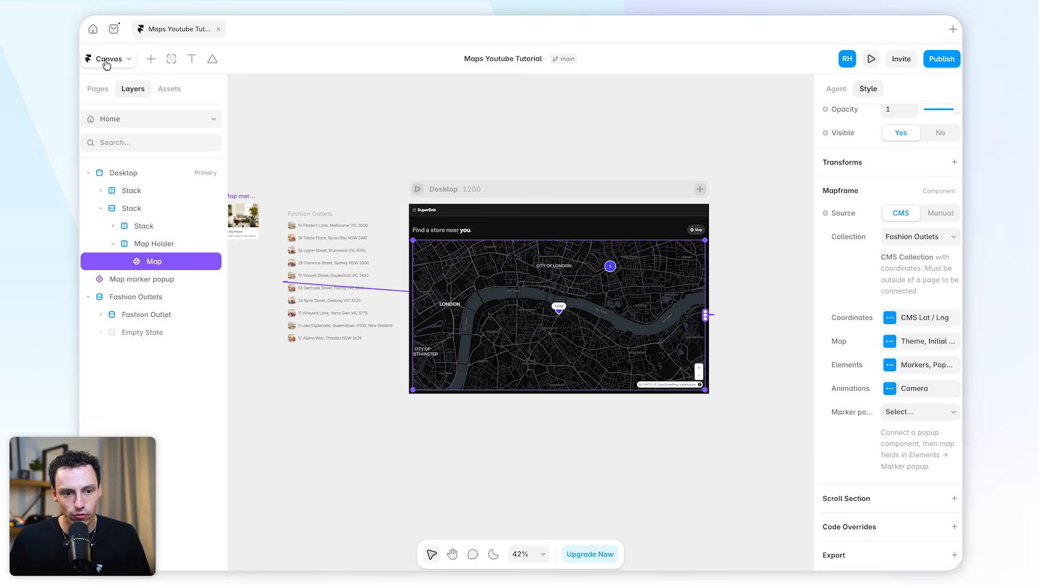
Preview the Desktop page again to check where the map starts over London
left_click(419, 185)
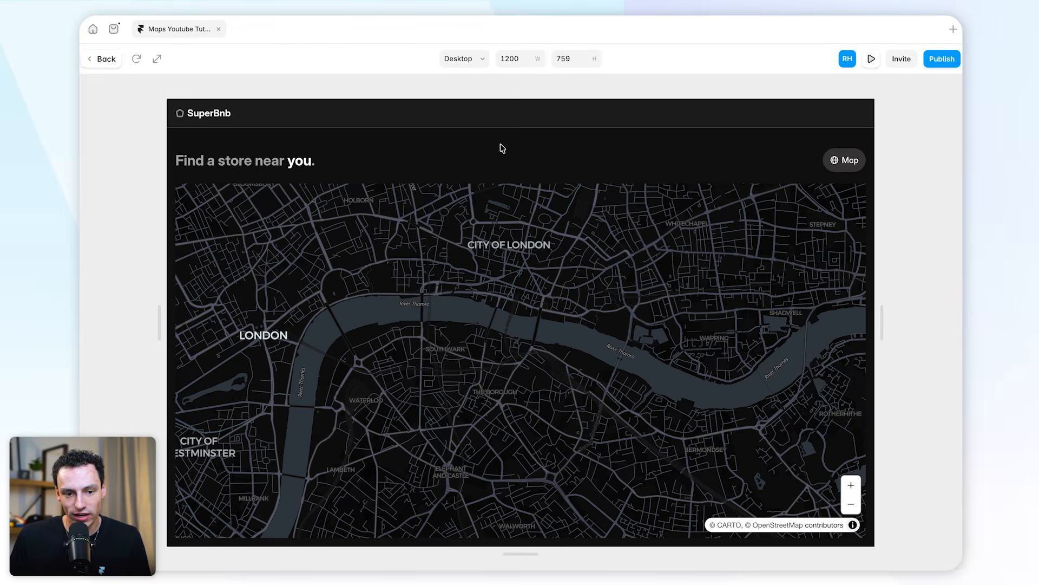
scroll(585, 278, "down", 5)
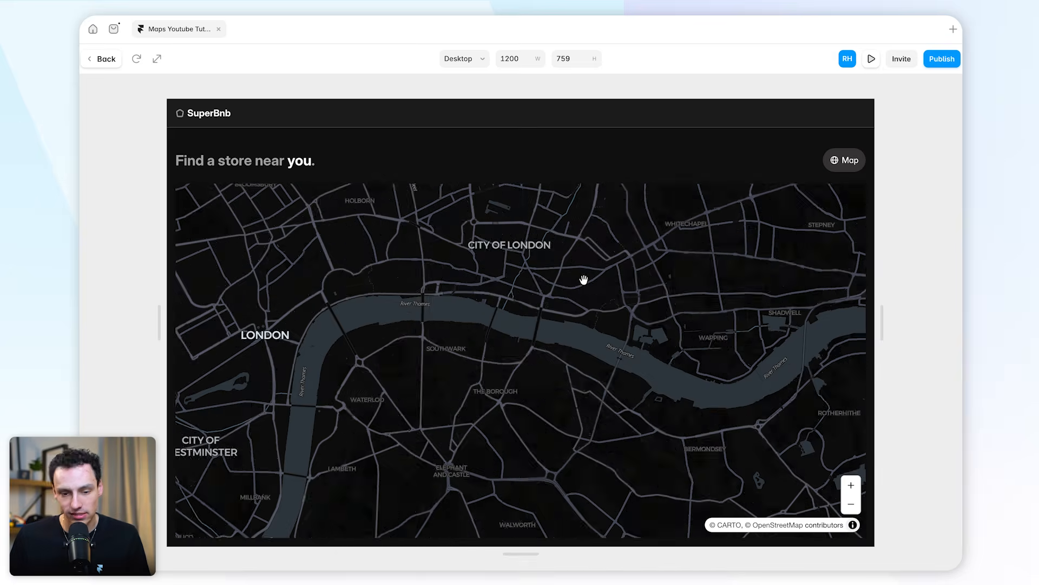
scroll(586, 268, "up", 5)
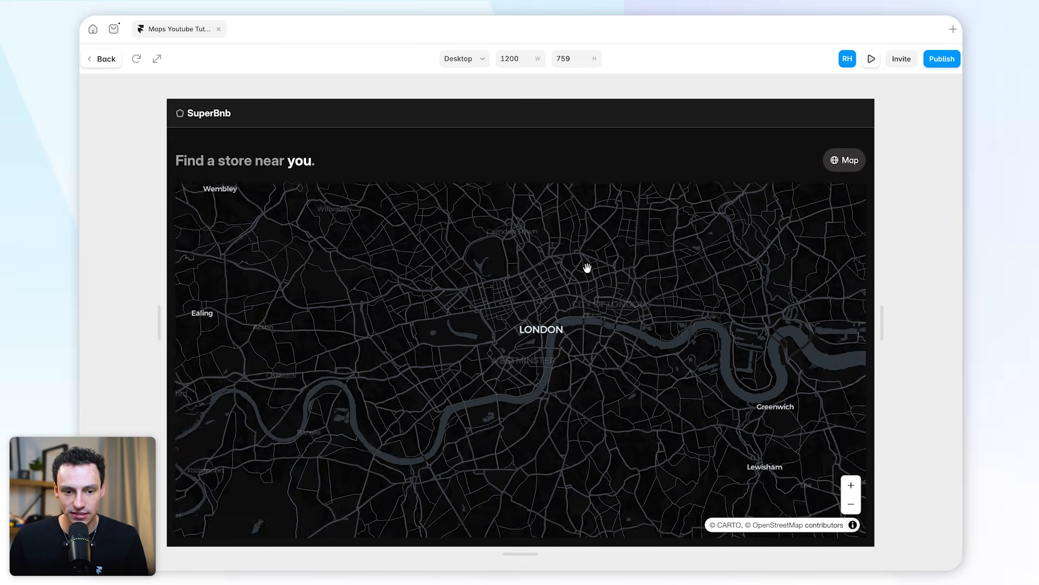
left_click(92, 60)
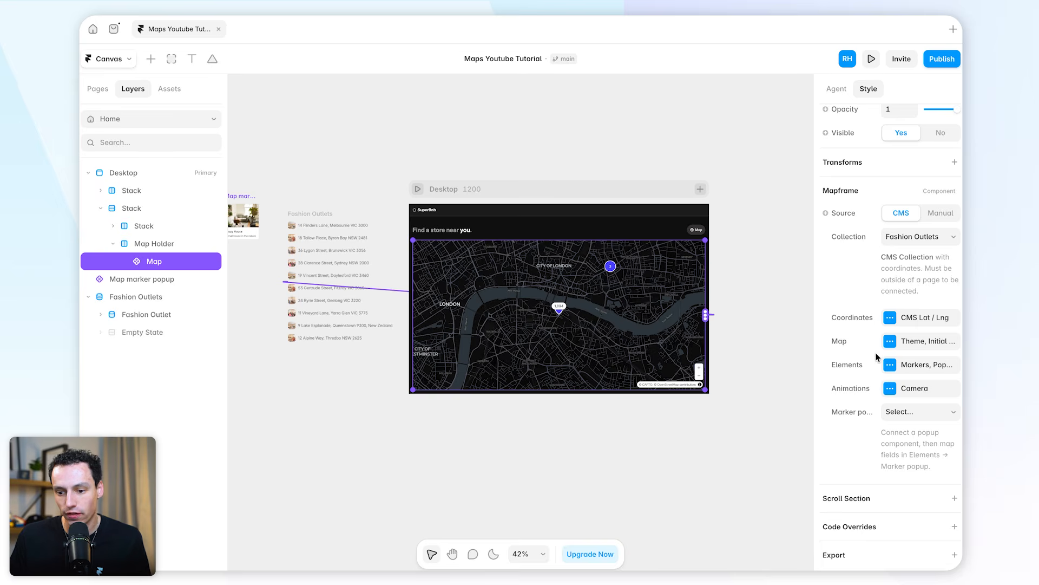
Inspect the map's Initial View settings for center latitude, center longitude and zoom
scroll(578, 270, "down", 1)
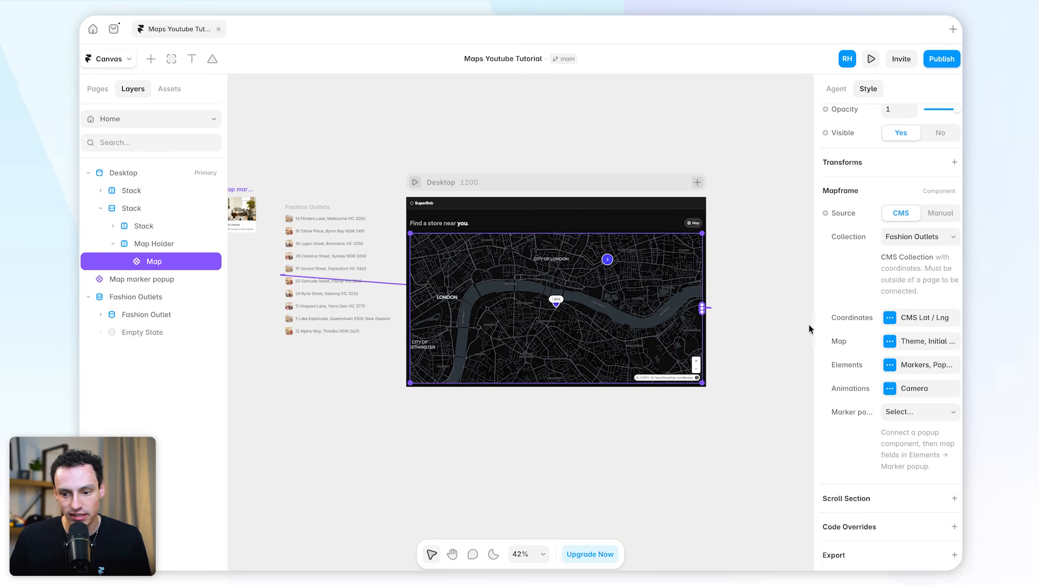
left_click(904, 344)
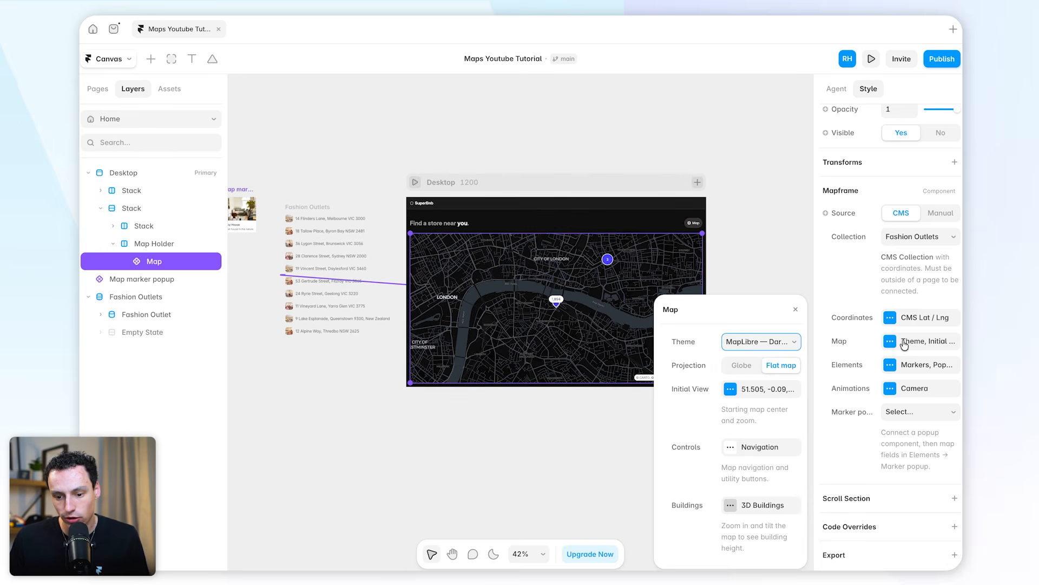
left_click(754, 391)
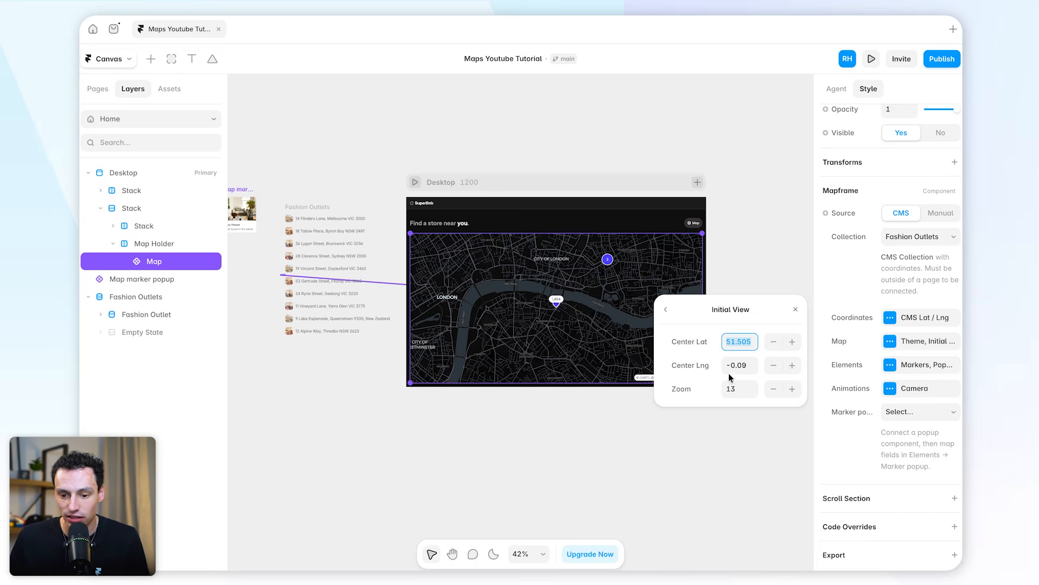
left_click(281, 167)
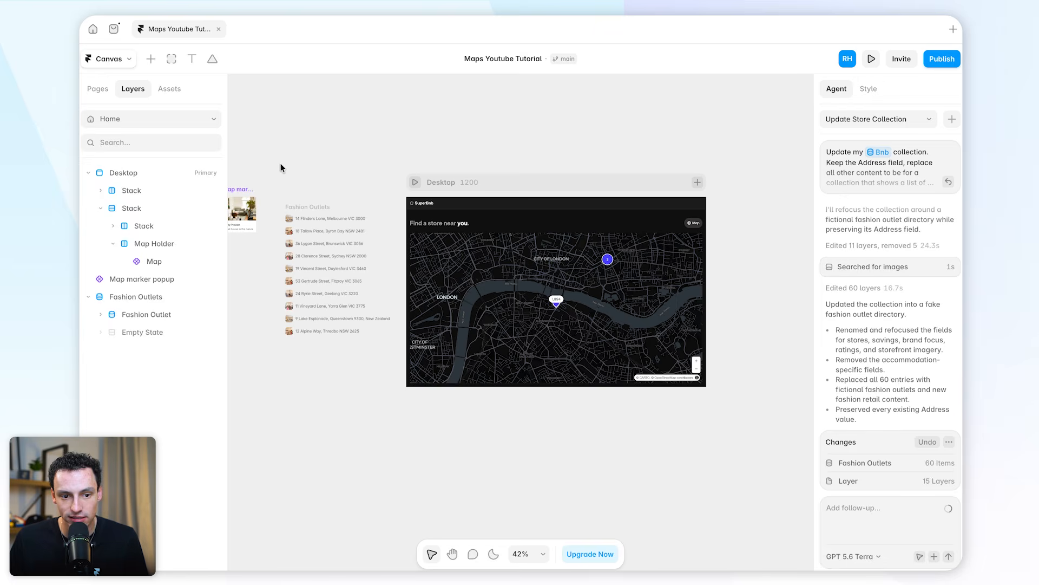
Look up the Latitude and Longitude fields of the stores in the Fashion Outlets CMS collection, and return to the canvas
left_click(123, 64)
left_click(132, 127)
scroll(577, 230, "right", 5)
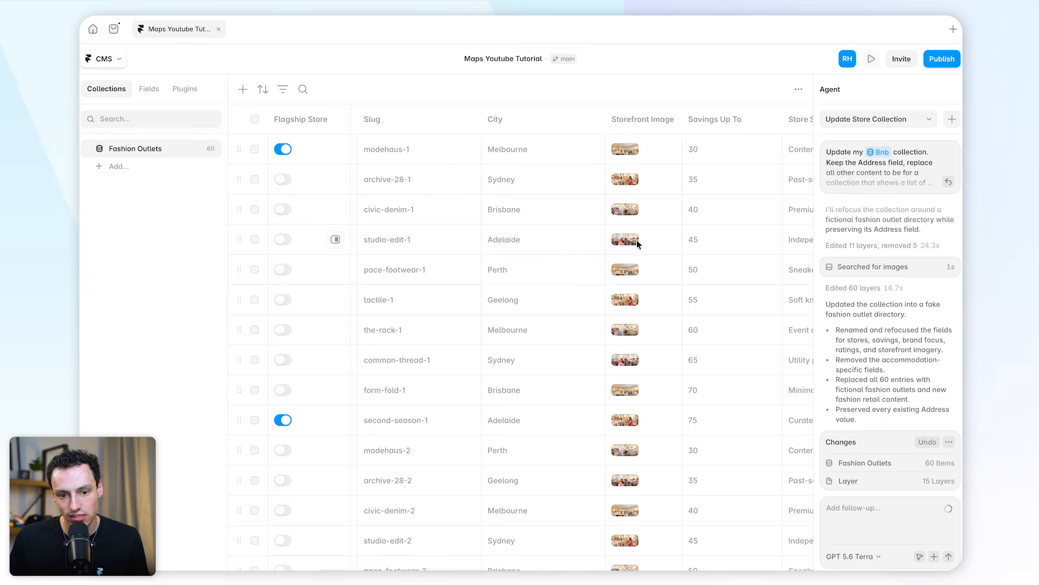
scroll(573, 195, "left", 6)
scroll(603, 156, "right", 10)
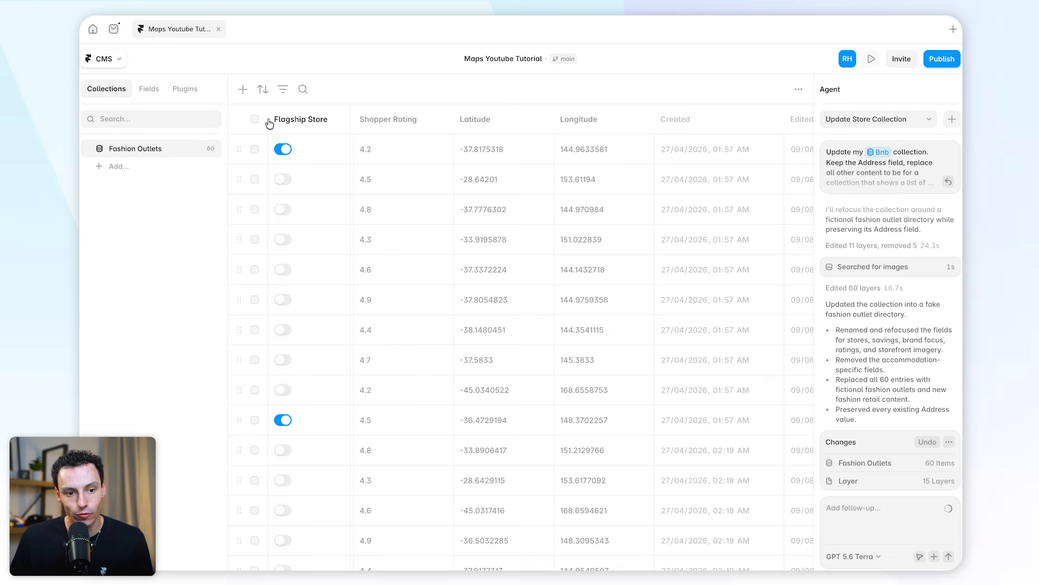
left_click(120, 61)
left_click(124, 109)
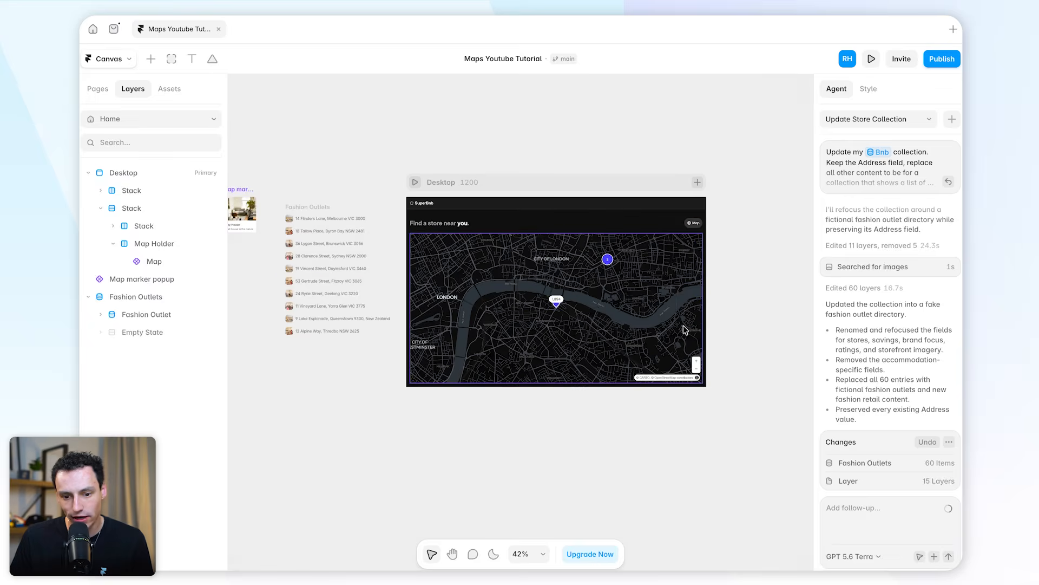
Set the map's Initial View center to latitude -37 and longitude 144
left_click(612, 299)
left_click(908, 341)
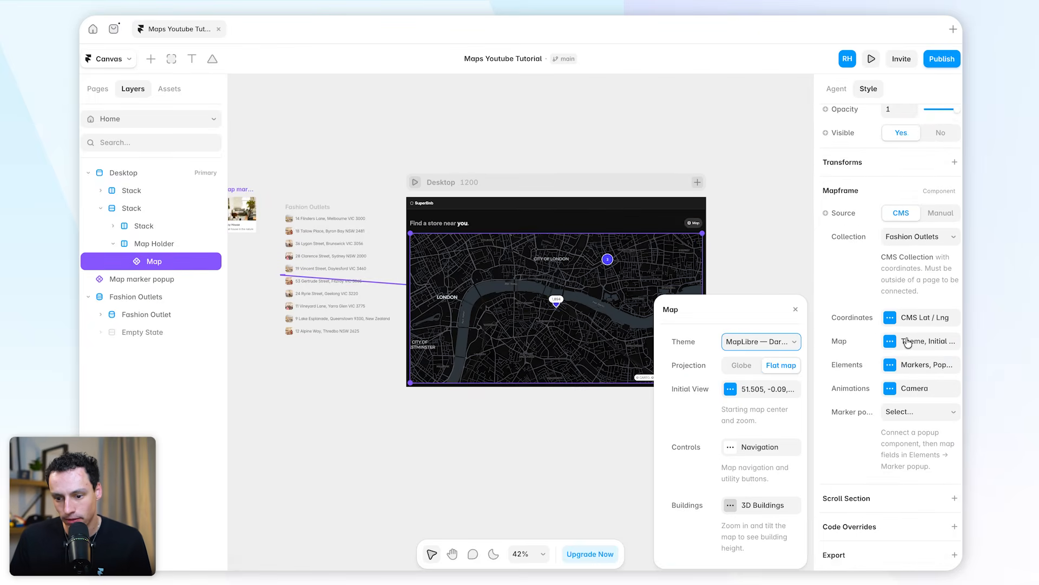
left_click(751, 396)
type("-37")
left_click(743, 372)
type("144")
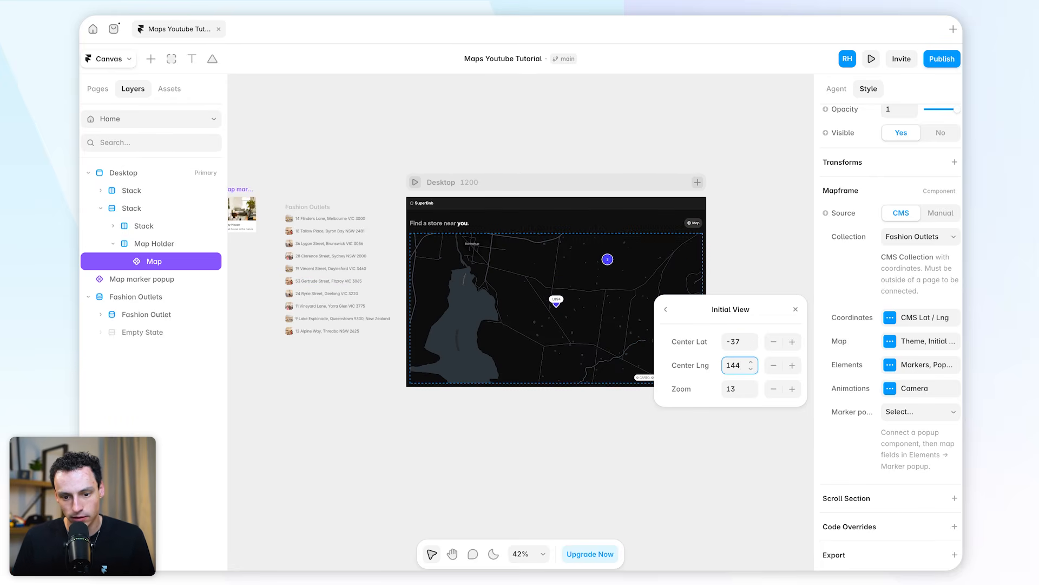
Preview the Desktop page and zoom out on the map to check its starting location against the store clusters
left_click(415, 184)
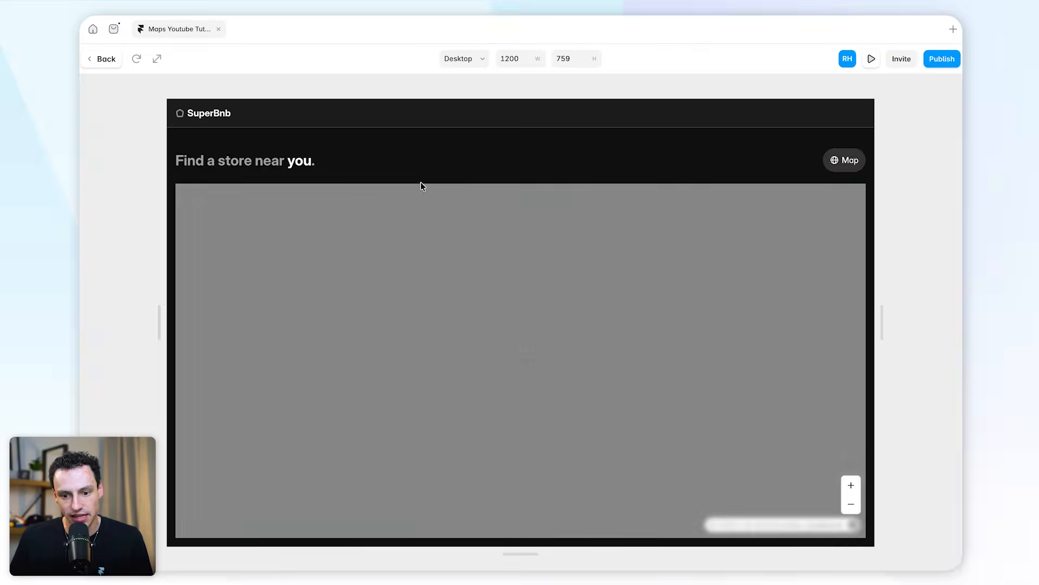
scroll(534, 295, "down", 10)
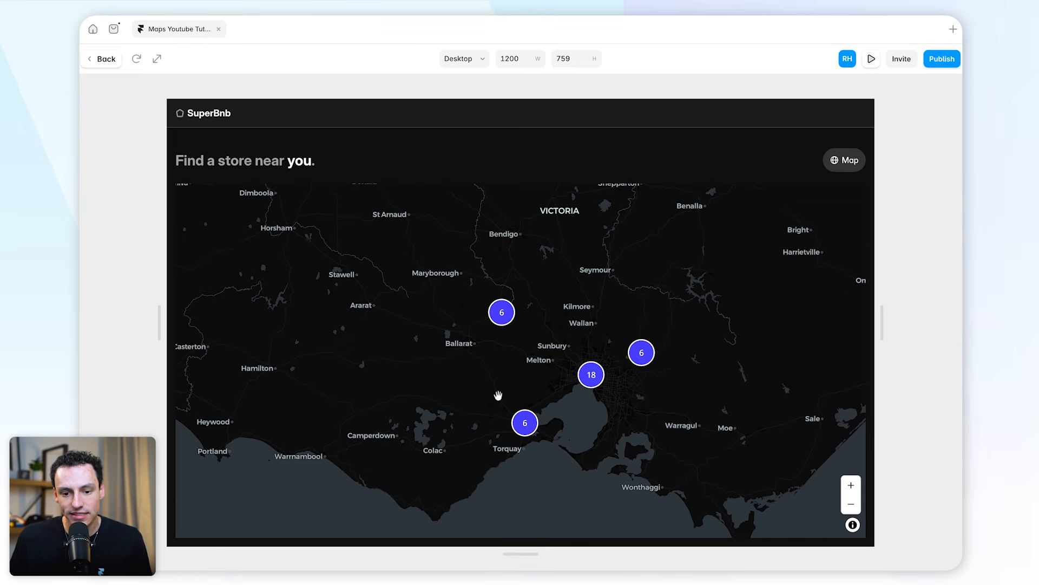
scroll(584, 352, "down", 2)
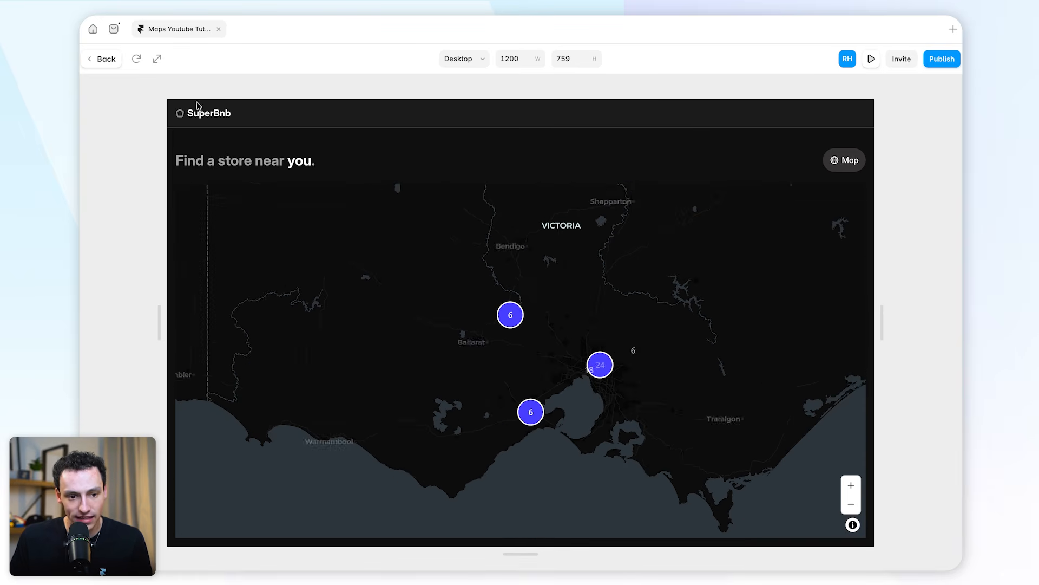
left_click(102, 58)
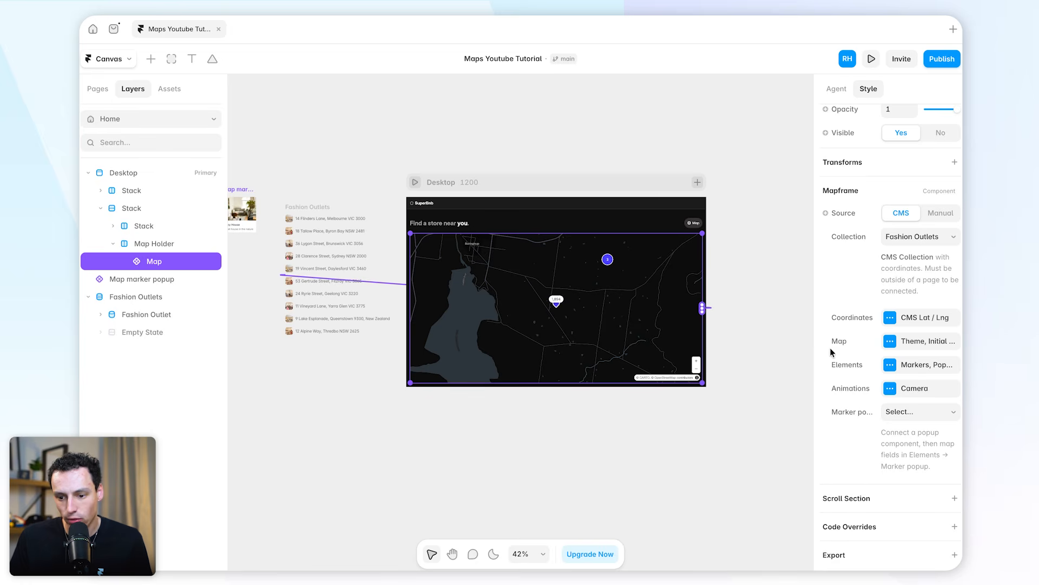
Set the map's Initial View zoom to 6 and preview the Desktop page
left_click(913, 324)
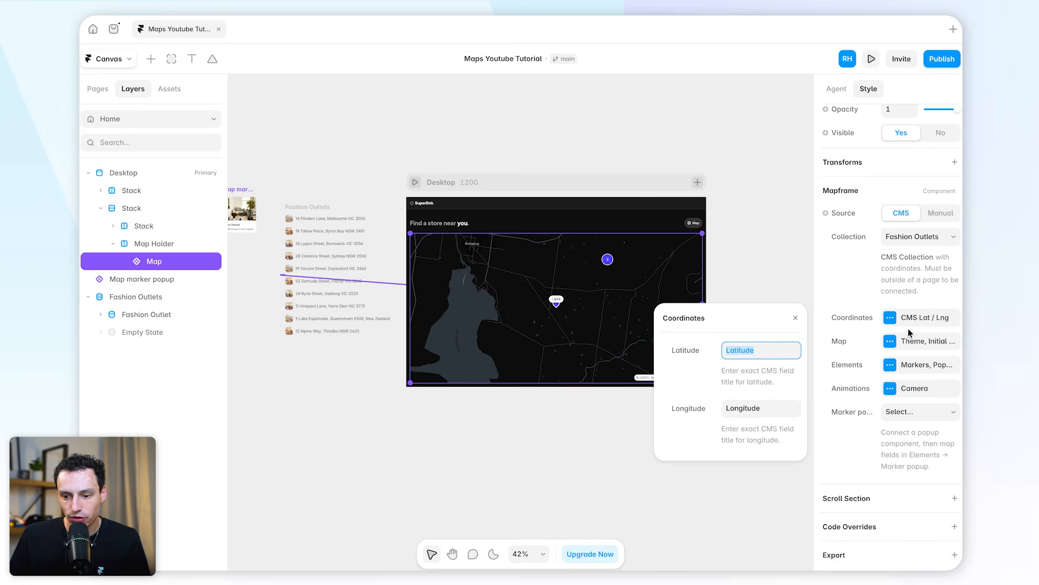
left_click(898, 343)
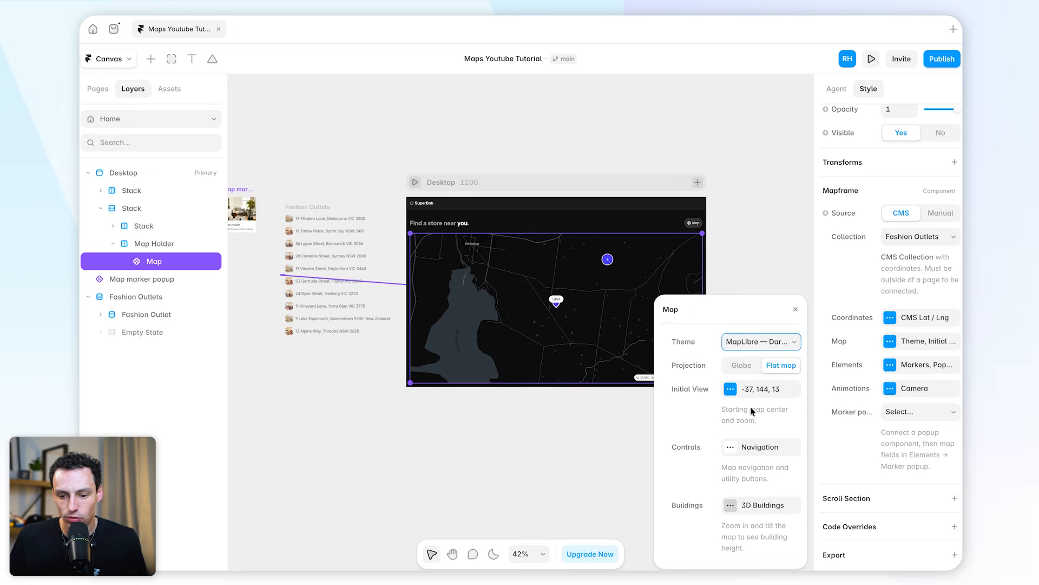
left_click(751, 391)
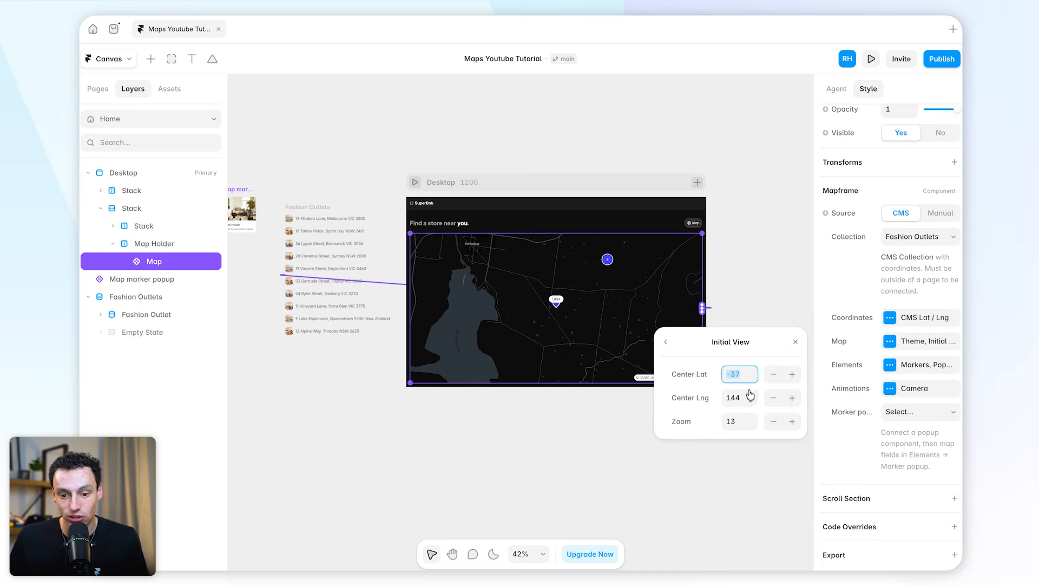
left_click(750, 427)
left_click(750, 427)
left_click(750, 427)
left_click(751, 427)
left_click(750, 426)
left_click(750, 427)
left_click(750, 427)
left_click(751, 427)
left_click(750, 426)
left_click(750, 426)
left_click(750, 417)
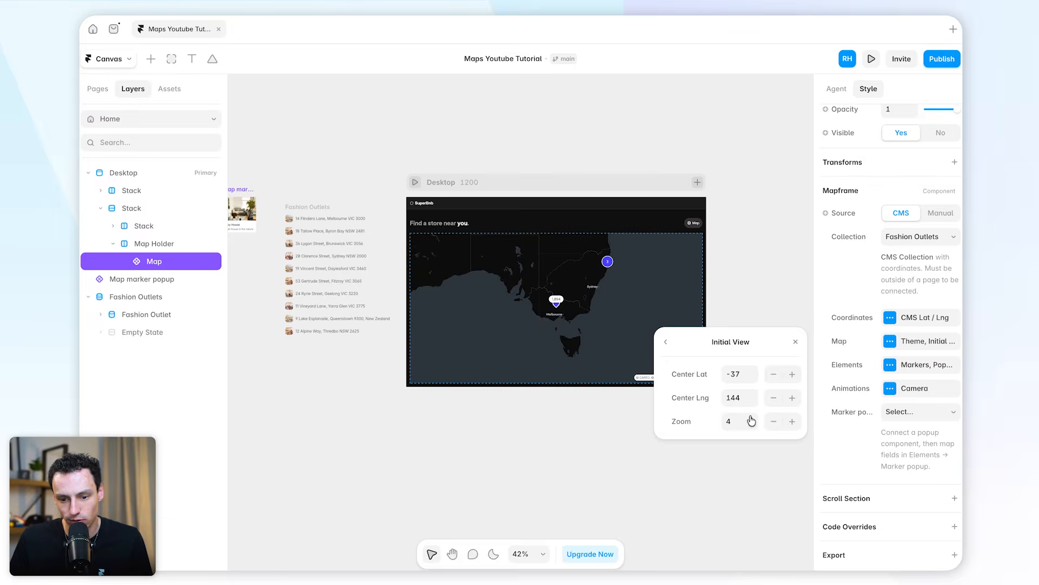
left_click(750, 417)
left_click(750, 417)
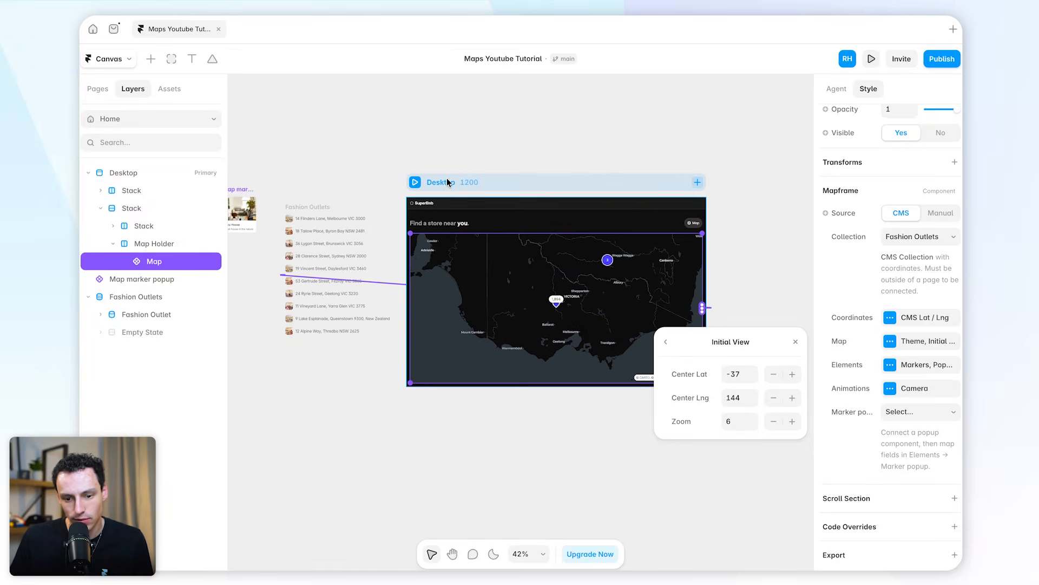
left_click(415, 184)
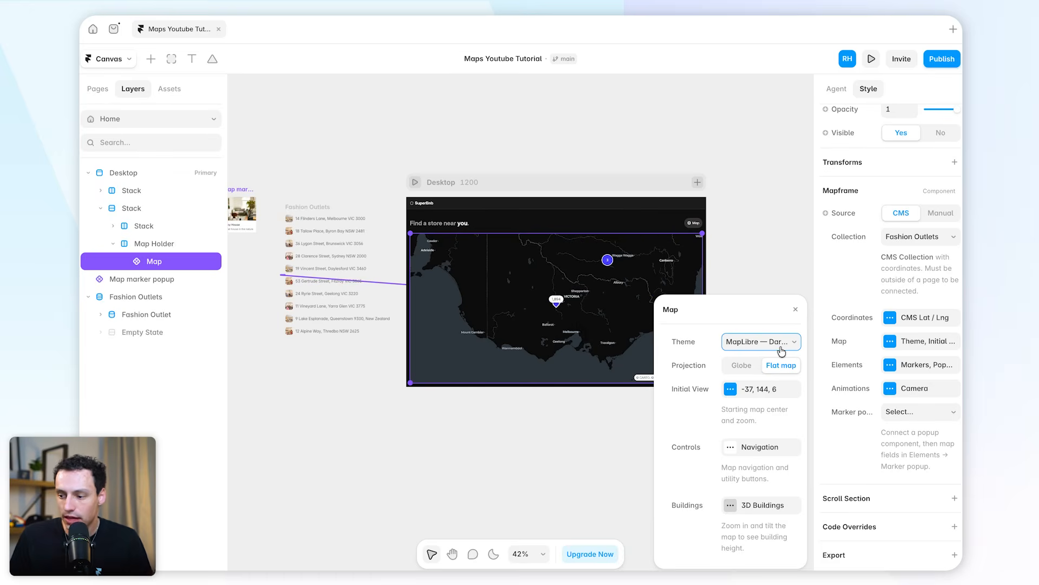
Try the MapLibre World theme on the map, and switch back to the MapLibre dark theme
left_click(764, 344)
left_click(791, 354)
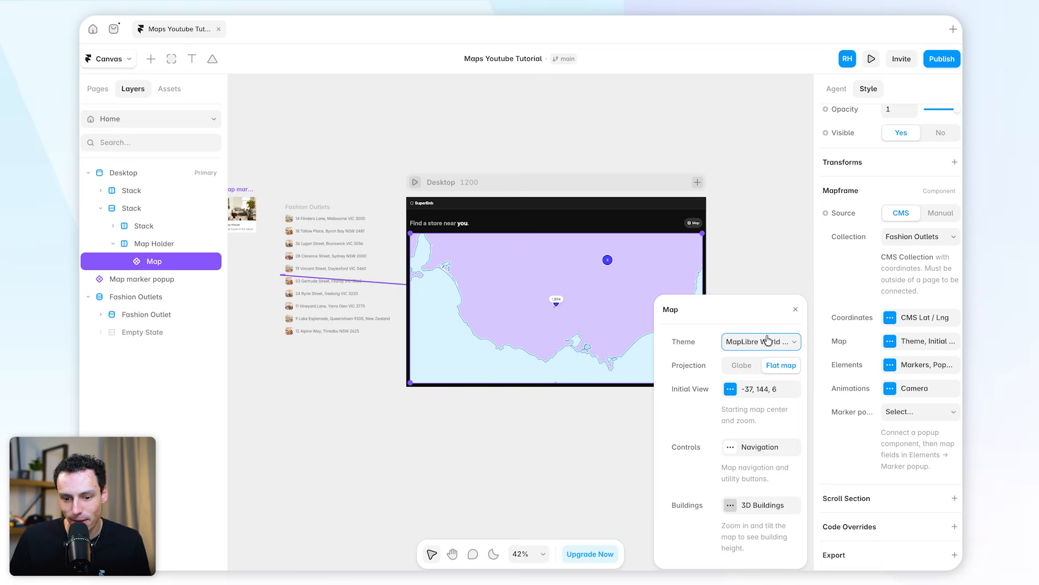
left_click(769, 342)
left_click(786, 325)
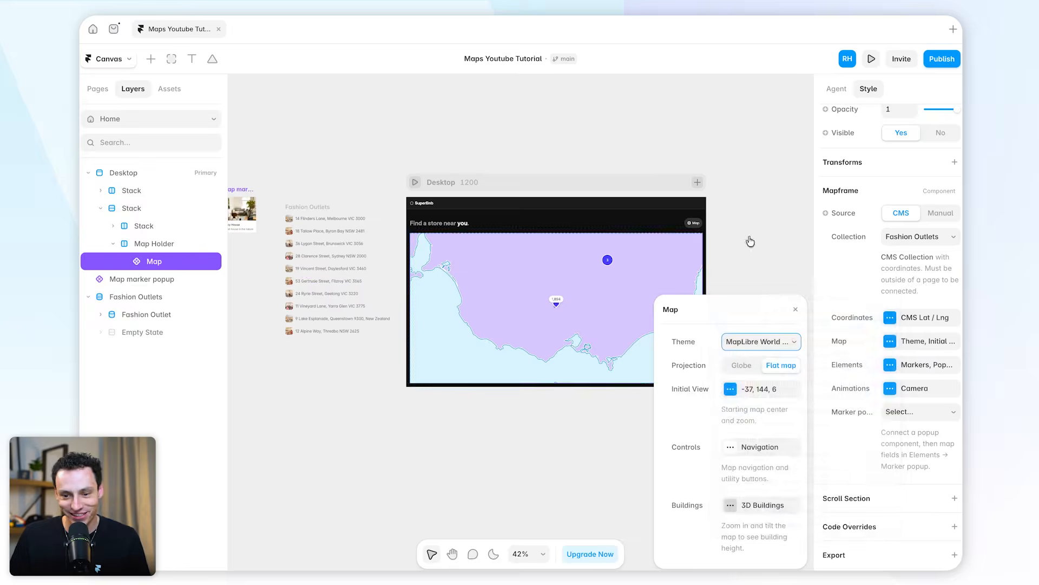
Examine the map's Animations options, including the Camera Orbit settings, and deselect the map
left_click(890, 390)
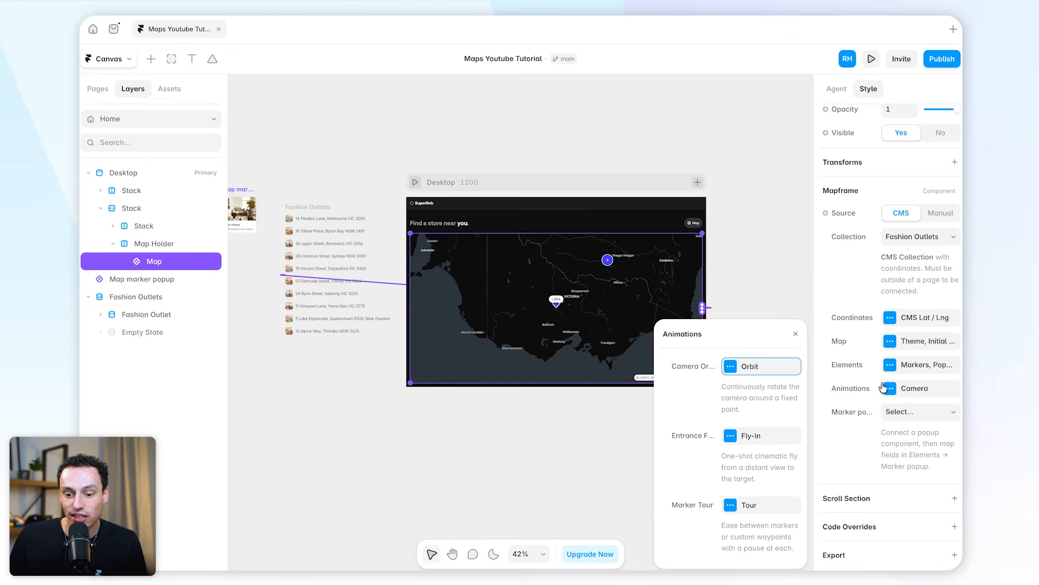
left_click(761, 368)
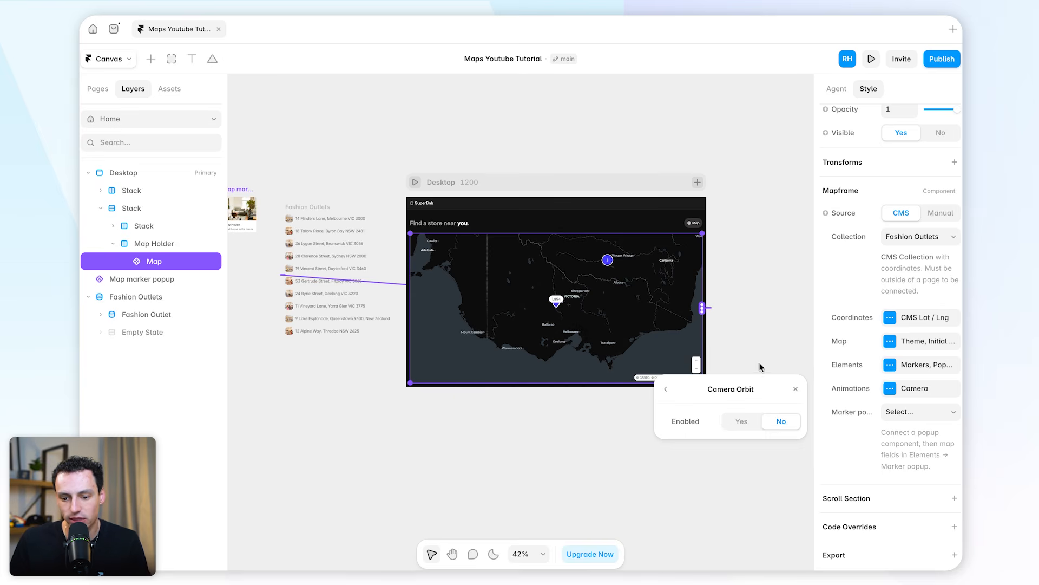
left_click(666, 389)
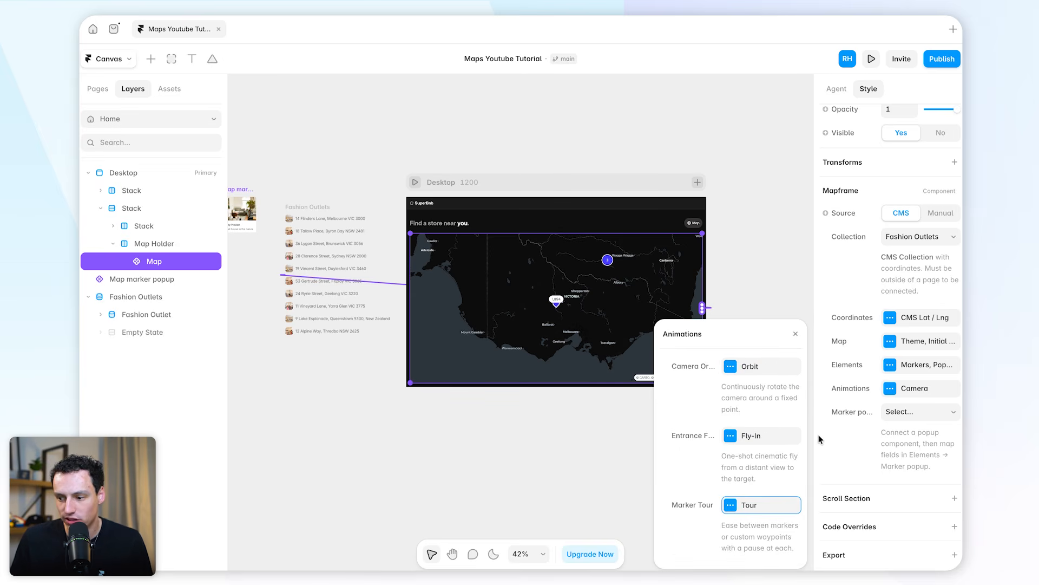
left_click(742, 251)
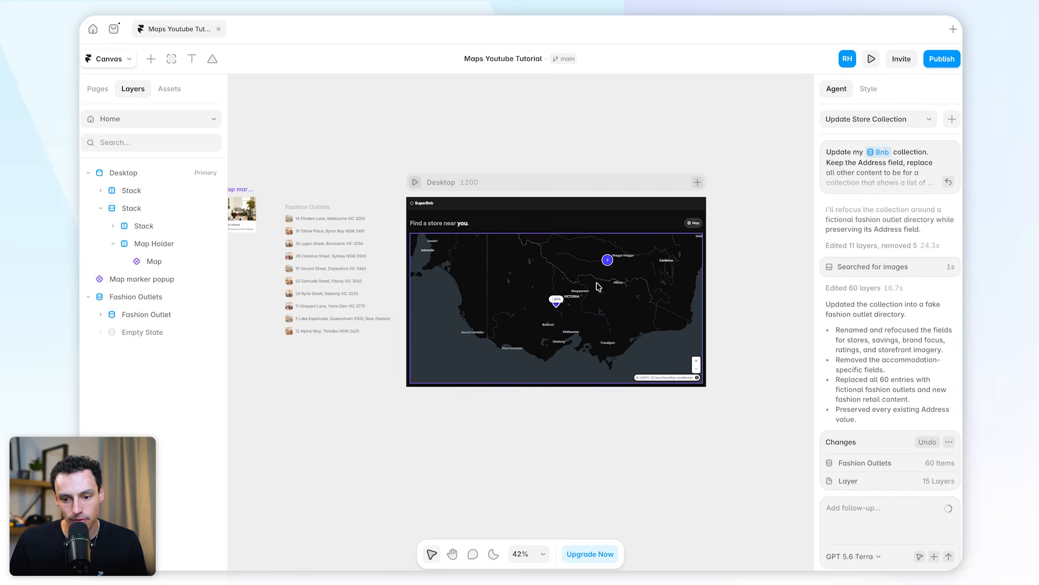
Preview the Desktop page, expand a store cluster on the map to inspect its individual markers, and return to the canvas
scroll(581, 275, "left", 1)
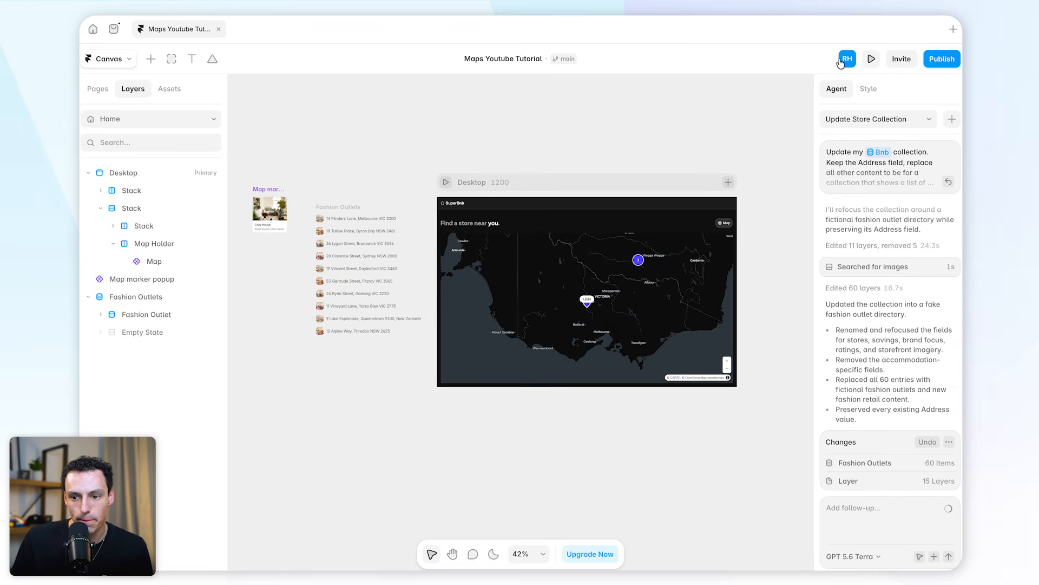
left_click(868, 62)
left_click(528, 384)
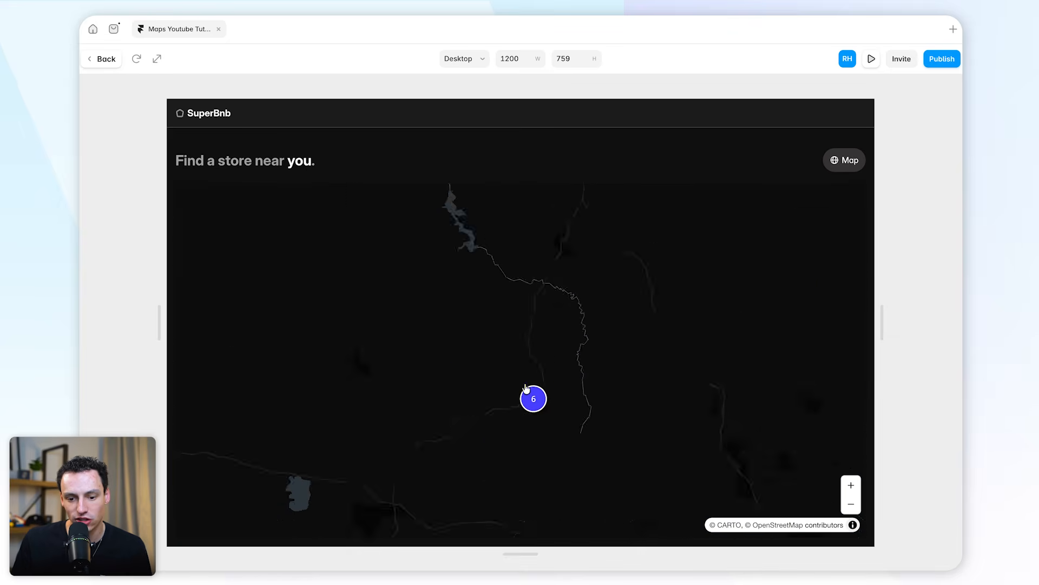
scroll(506, 376, "up", 5)
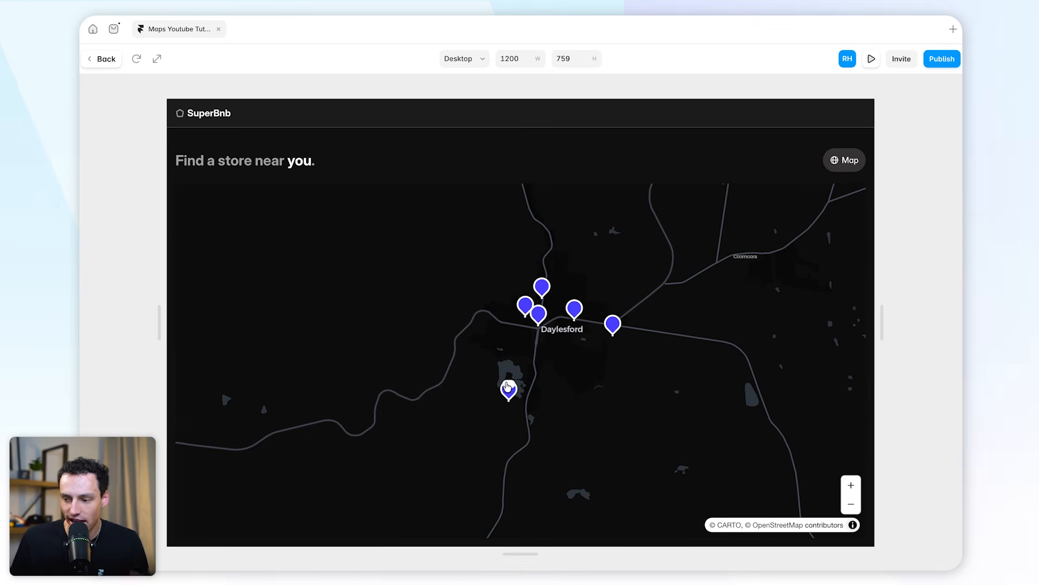
left_click(106, 64)
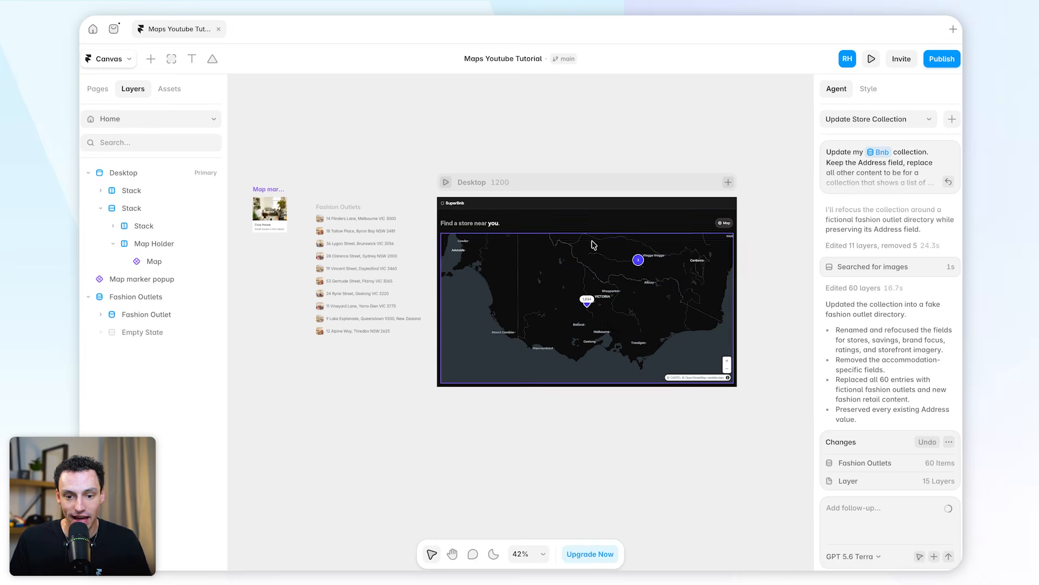
Unlink the Map marker popup component from its source project, replacing all instances, and open it for editing
scroll(349, 209, "up", 10)
scroll(349, 203, "left", 5)
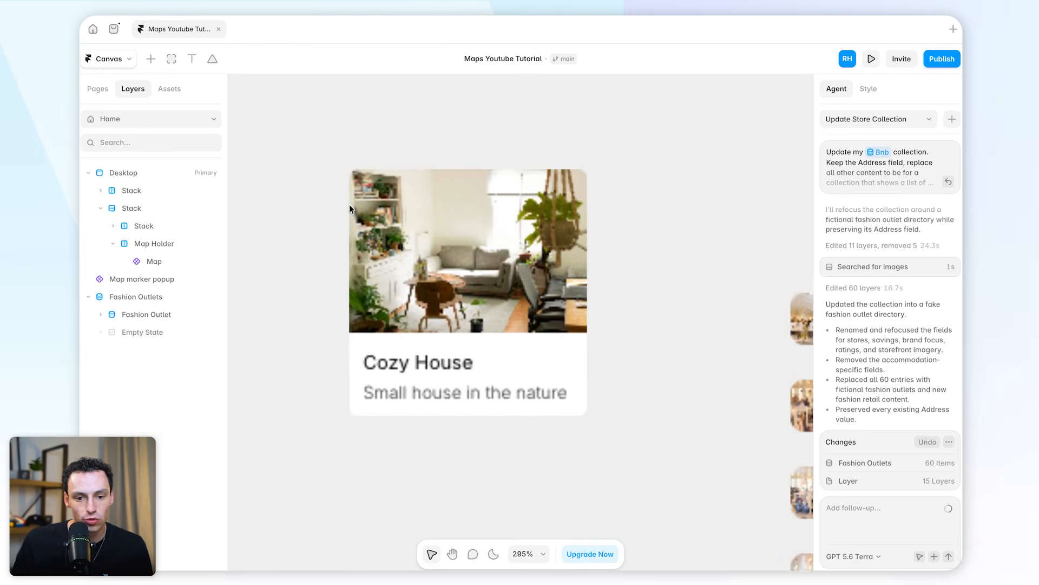
left_click(455, 215)
left_click_drag(455, 214, 570, 255)
scroll(571, 255, "down", 5)
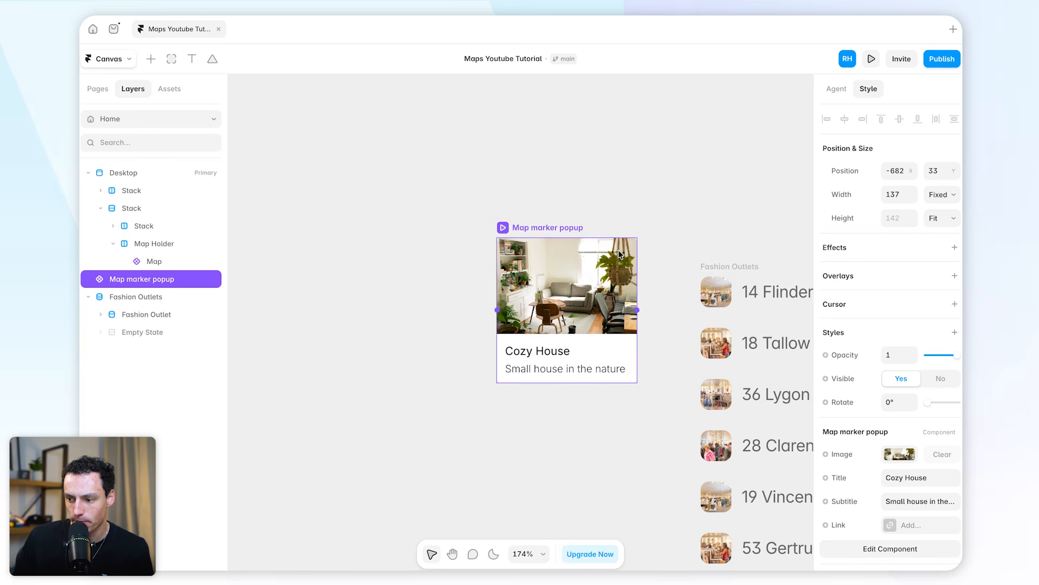
scroll(583, 275, "up", 2)
double_click(598, 336)
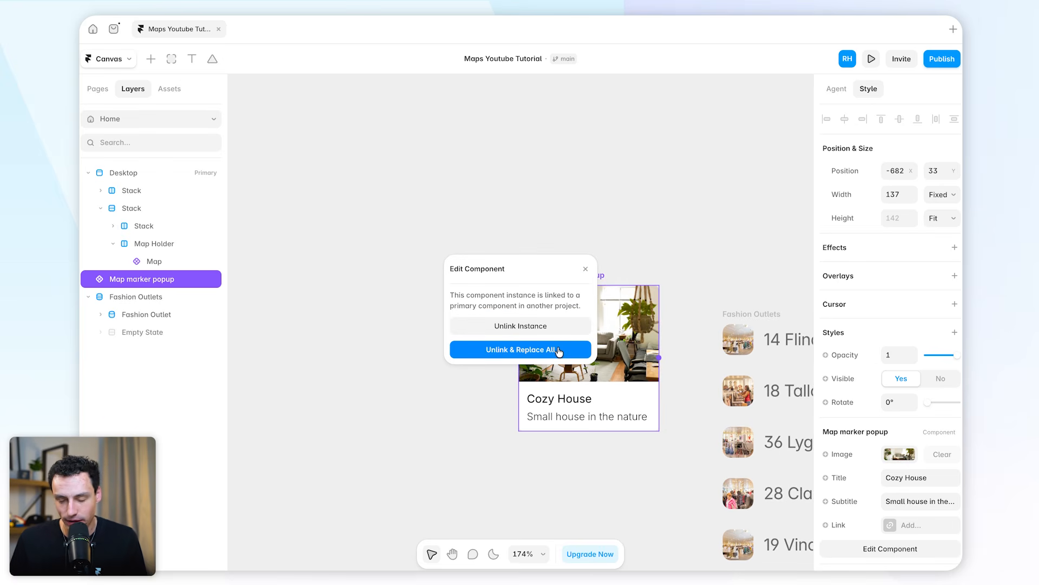
left_click(528, 355)
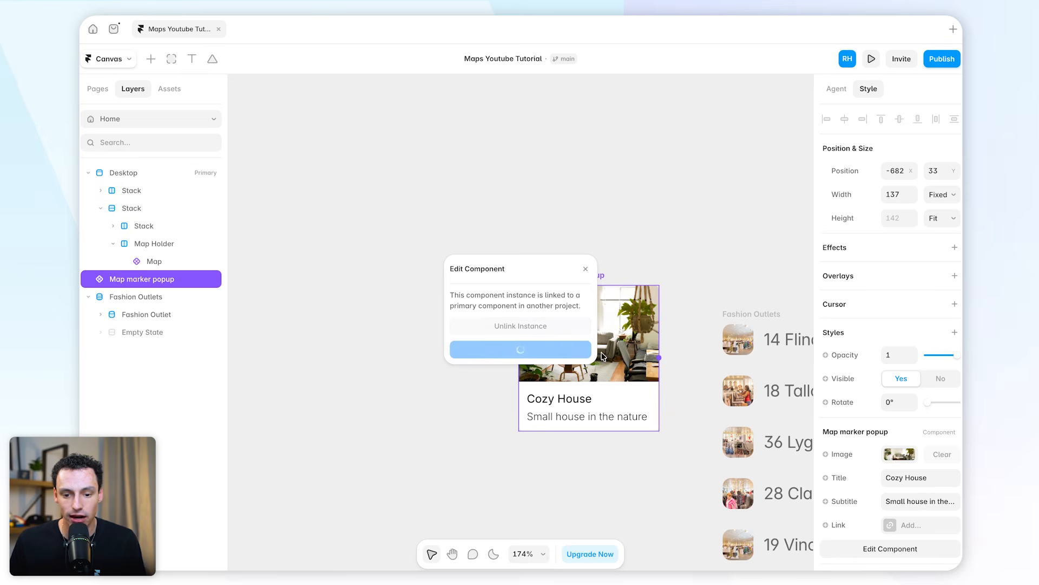
double_click(520, 340)
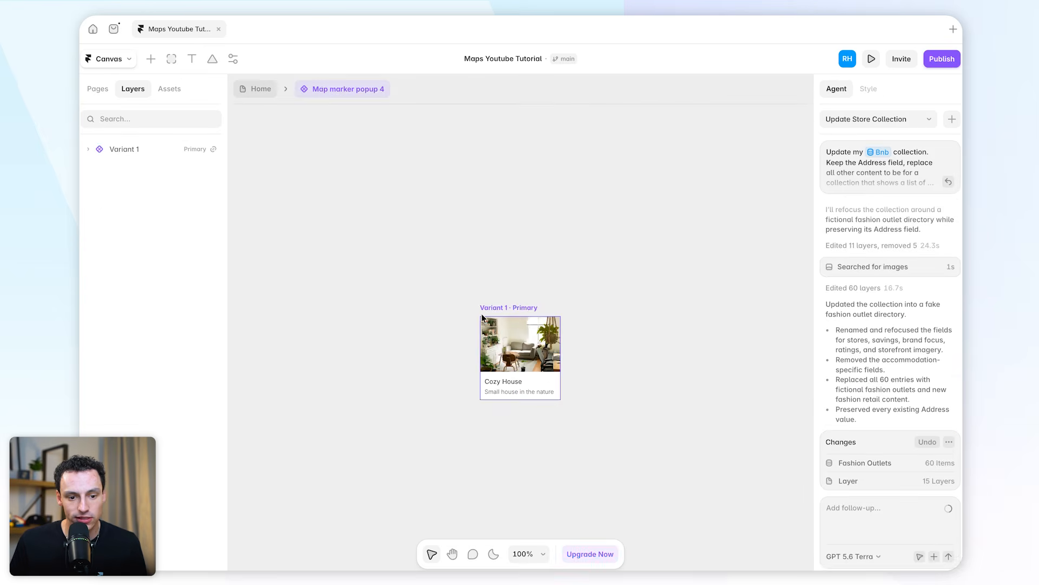
Check which variables the popup's Cozy House title and image fill are bound to, and return to the Home page
left_click(520, 342)
left_click(506, 379)
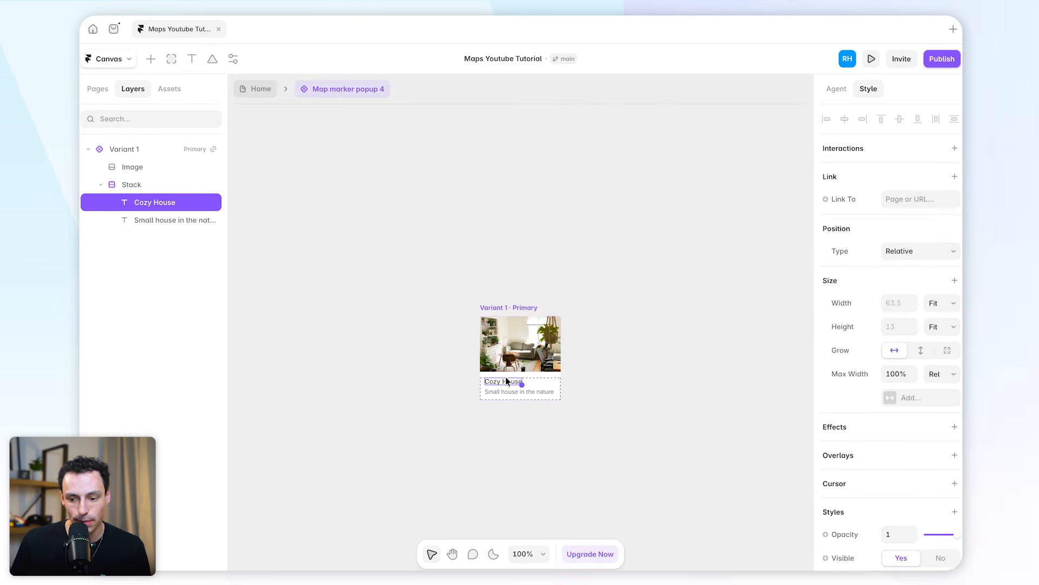
scroll(918, 424, "down", 8)
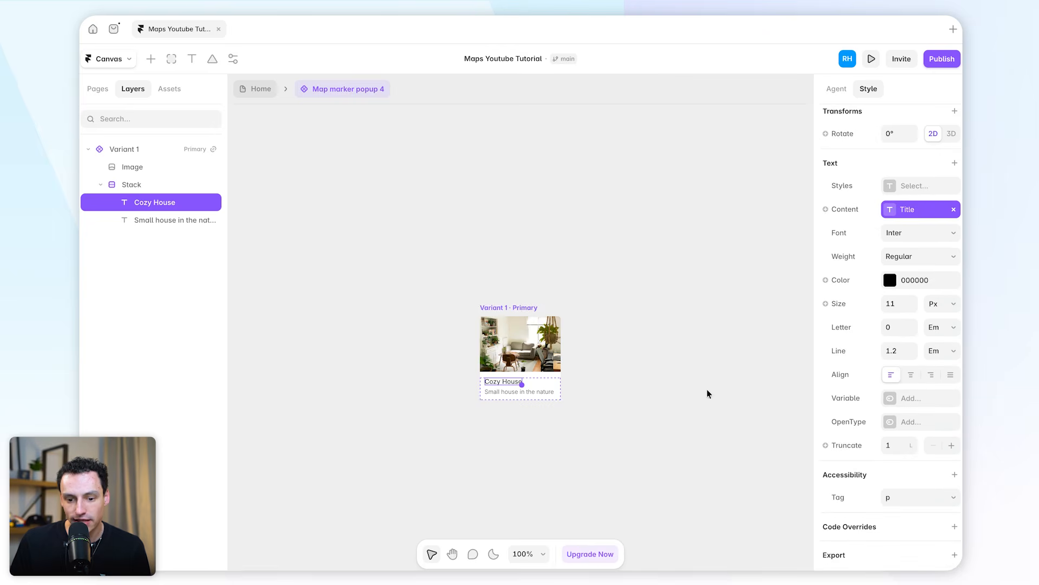
left_click(531, 351)
scroll(894, 450, "down", 5)
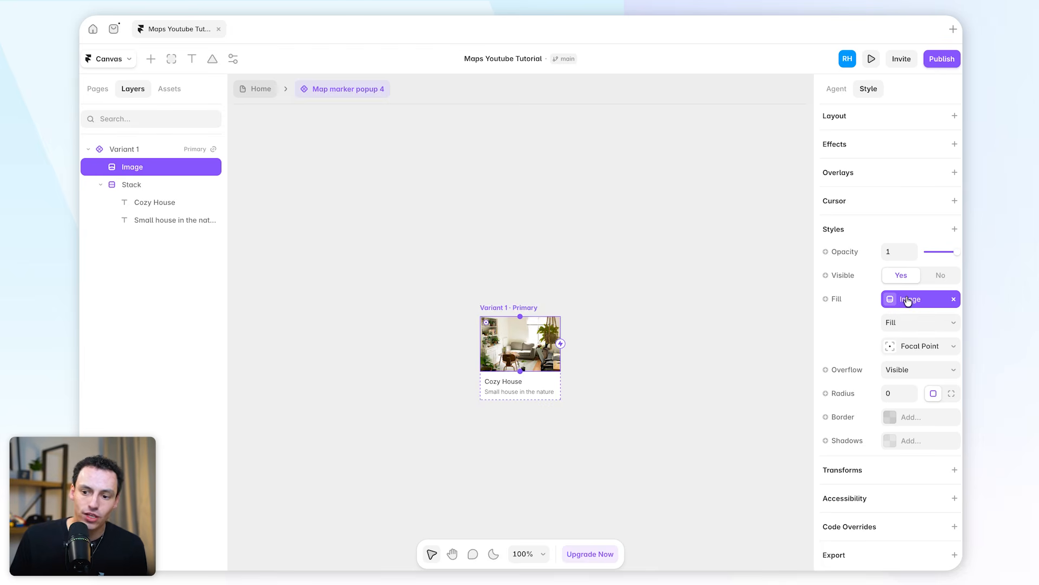
left_click(261, 89)
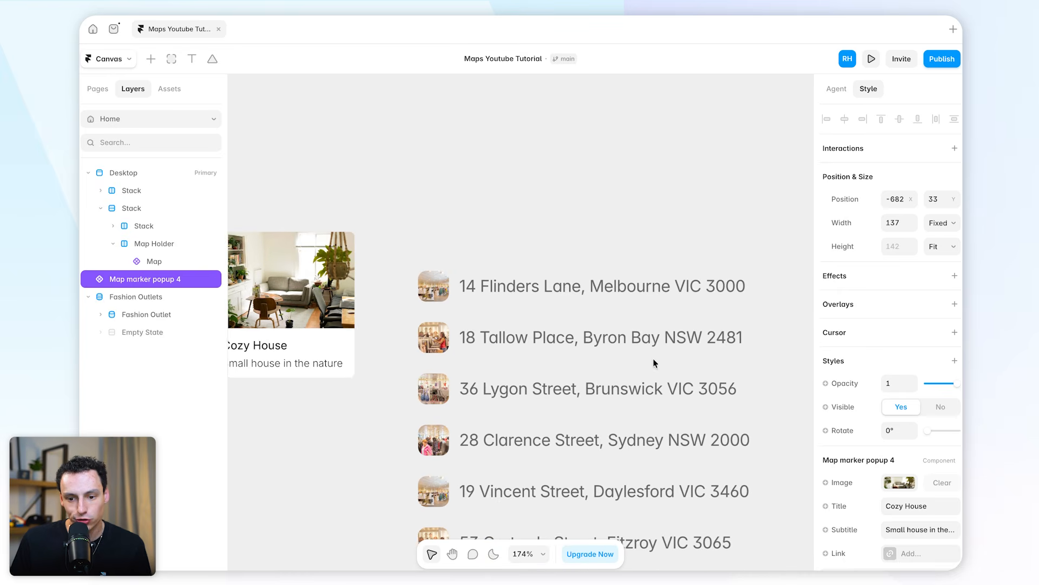
Examine the CMS fields available as variables for the image fill in the first Fashion Outlets item
left_click(457, 264)
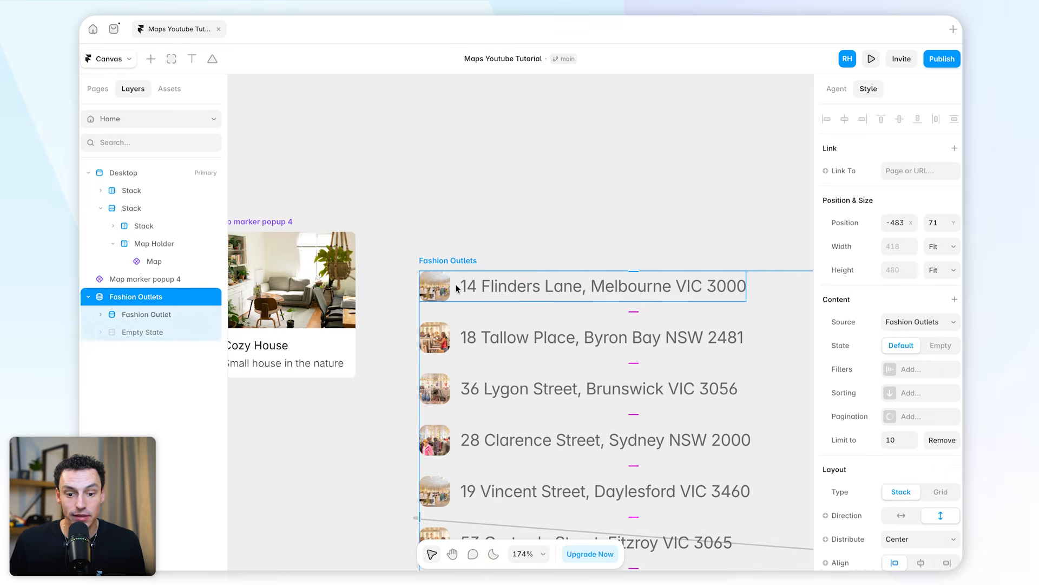
left_click(445, 288)
scroll(868, 444, "down", 3)
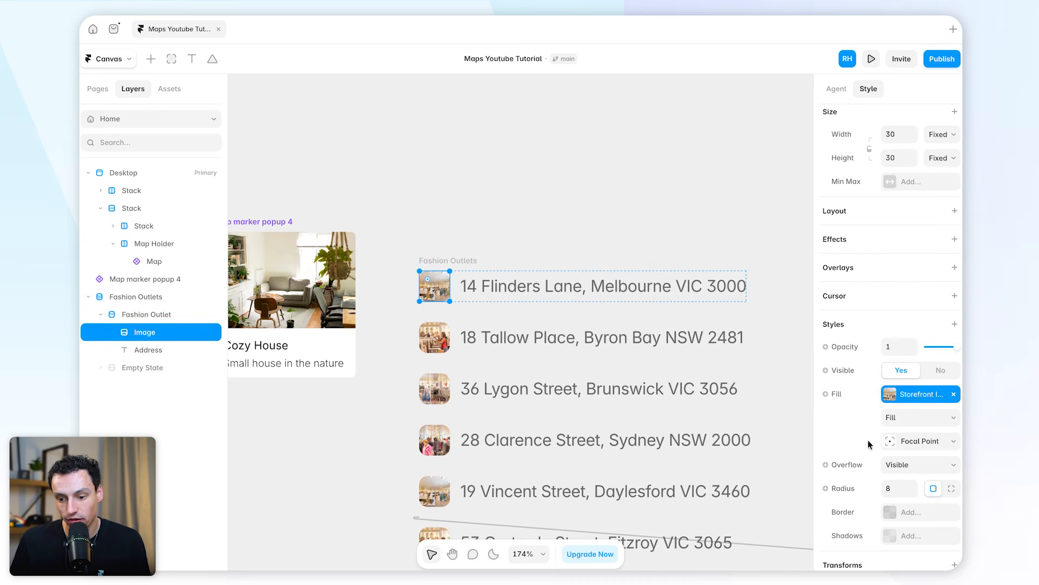
left_click(831, 398)
mouse_move(839, 441)
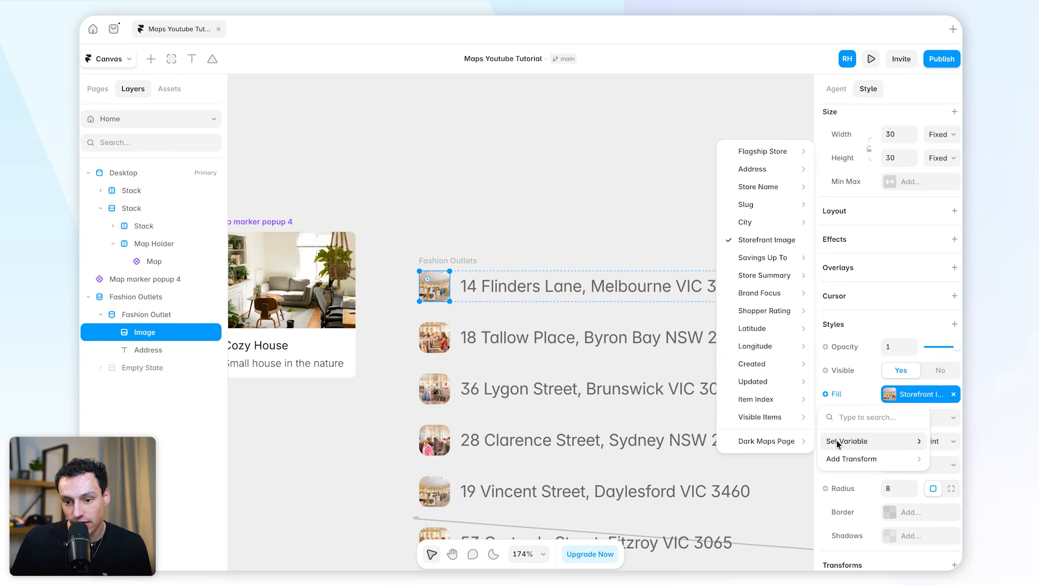
mouse_move(763, 157)
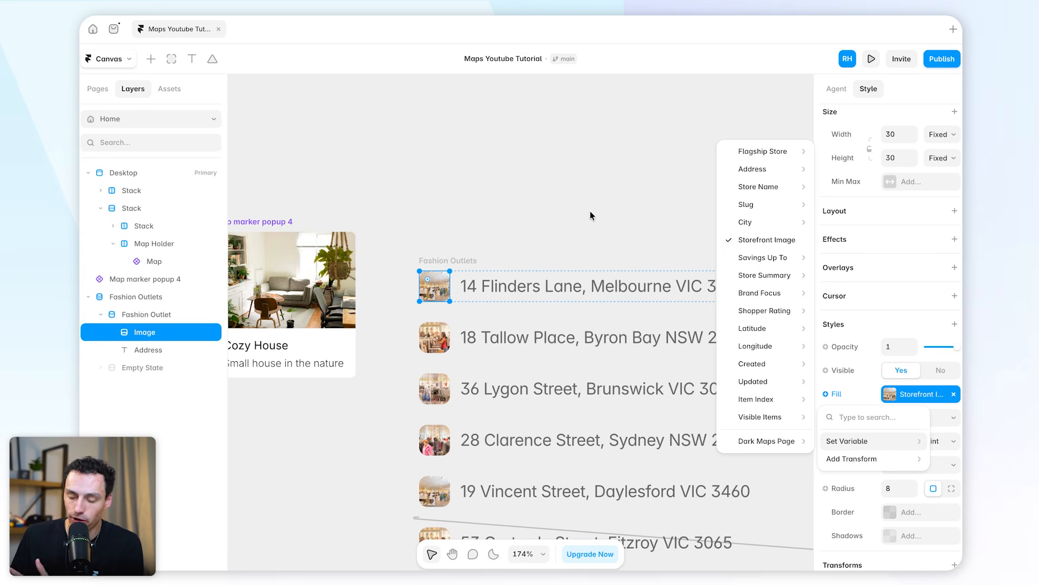
left_click(553, 221)
scroll(551, 222, "left", 2)
In the Map marker popup component, remove the image layer's fill variable and create a new Image variable for that fill
double_click(407, 267)
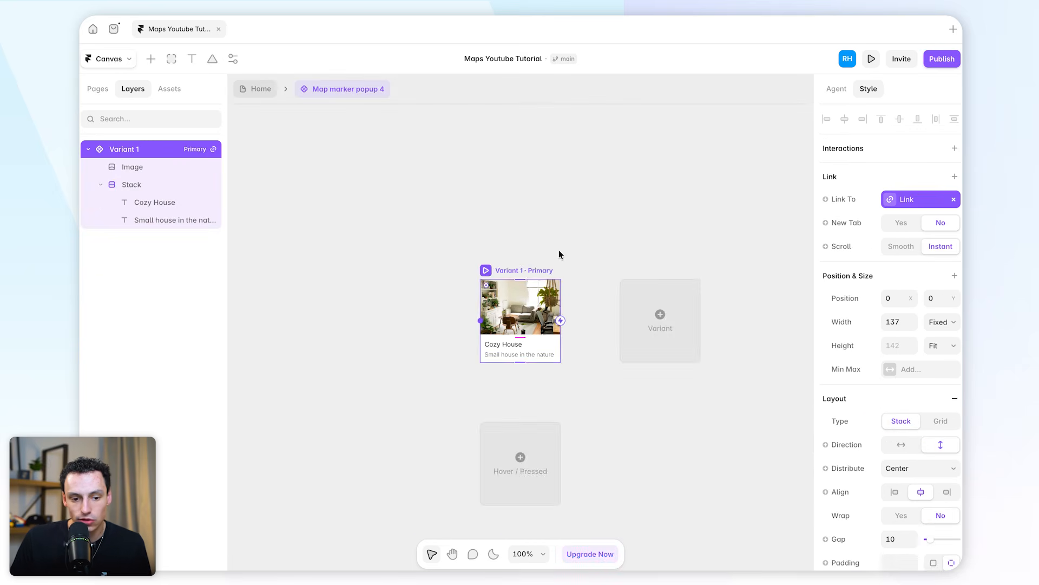
left_click(508, 303)
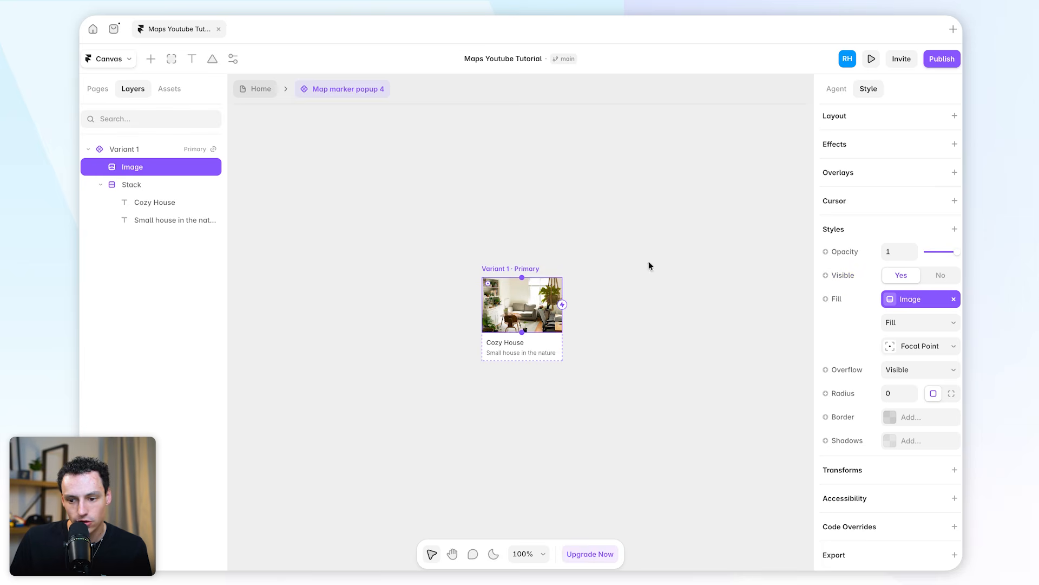
left_click(956, 302)
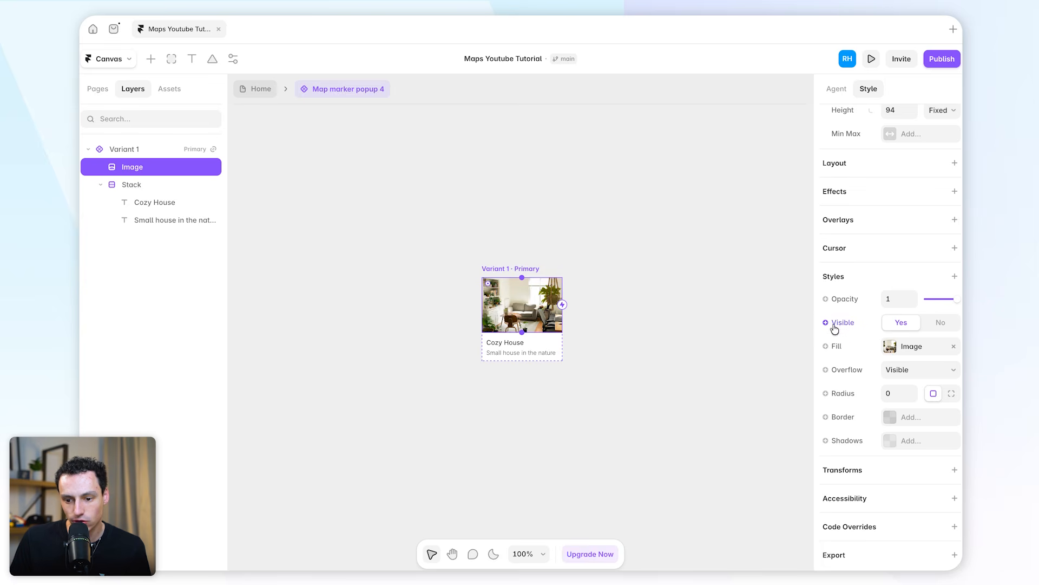
left_click(834, 347)
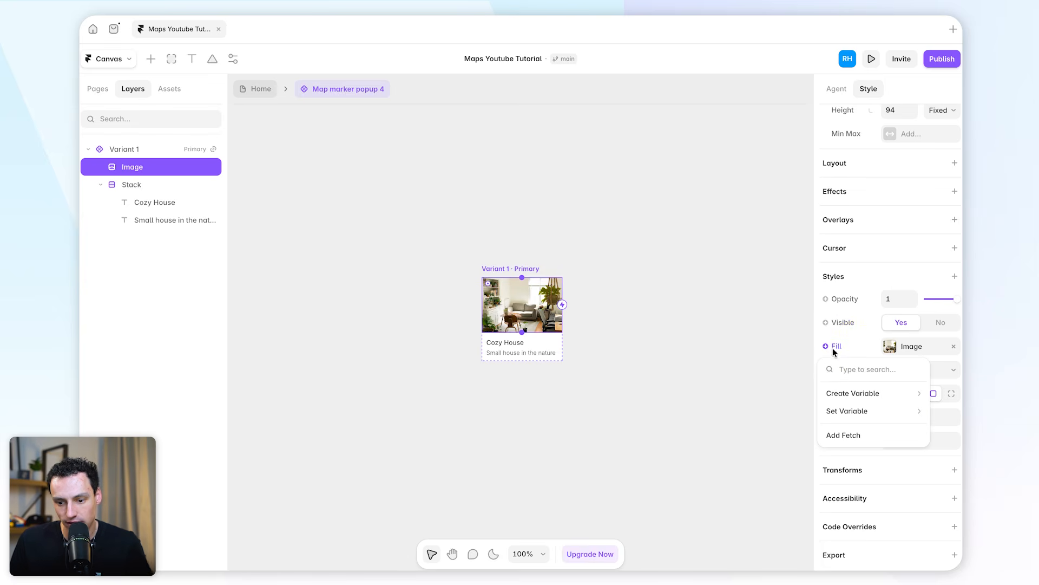
mouse_move(835, 392)
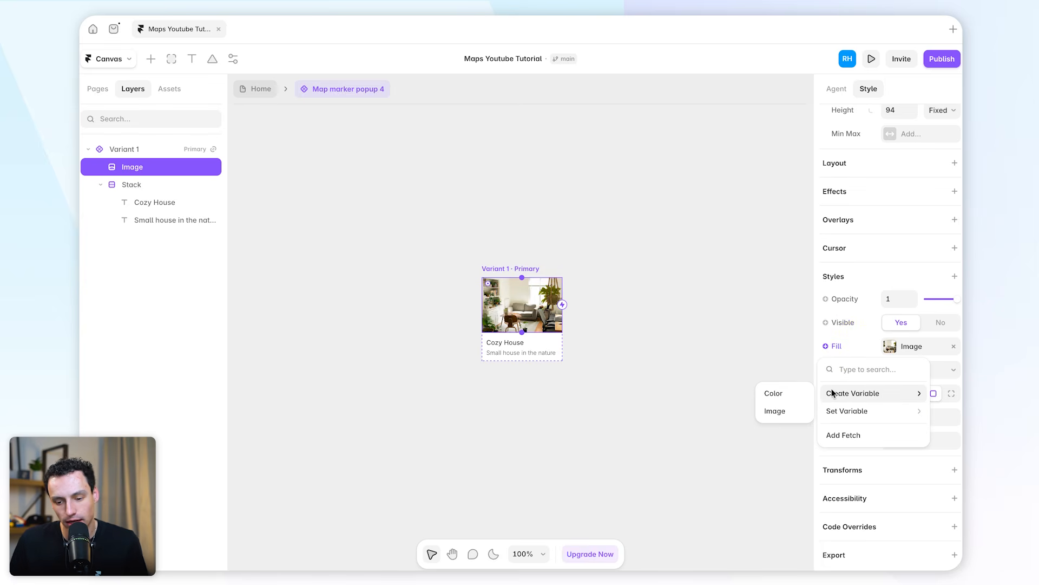
left_click(789, 407)
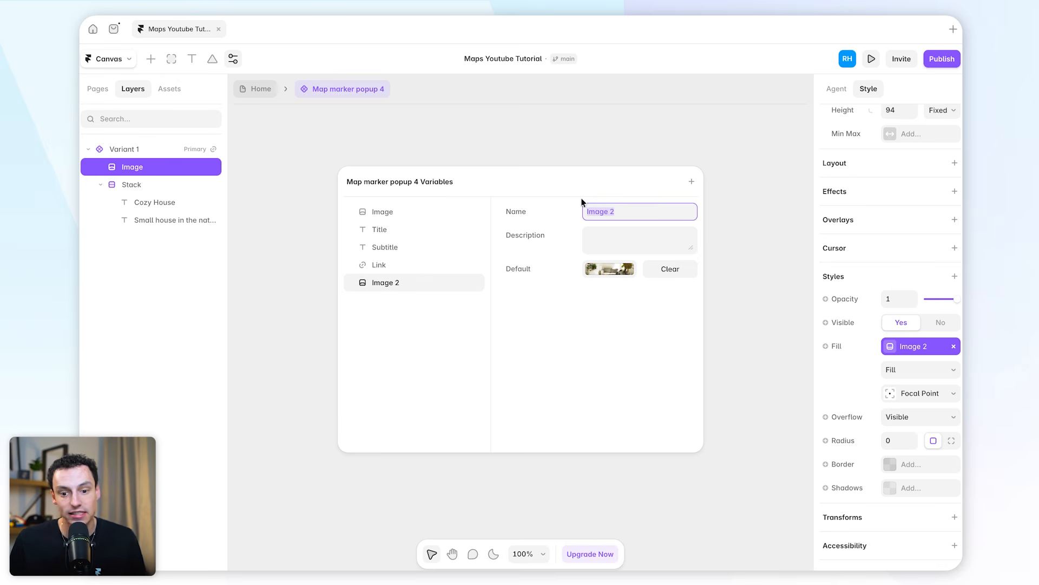
key("Escape")
Check the name of the image field in the Fashion Outlets CMS collection and return to the popup component
left_click(120, 61)
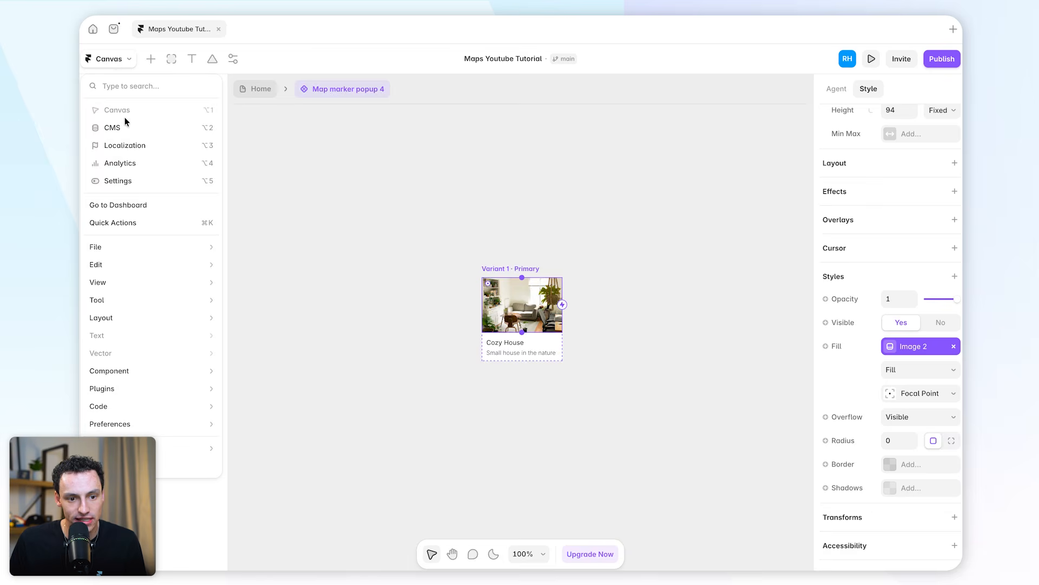
left_click(125, 121)
scroll(544, 233, "right", 10)
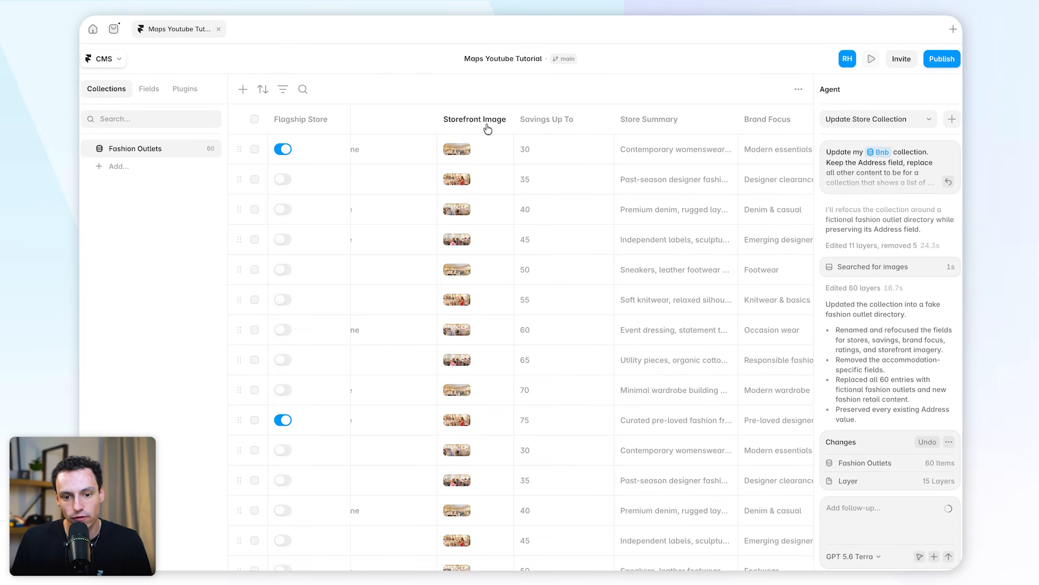
left_click(106, 61)
left_click(118, 111)
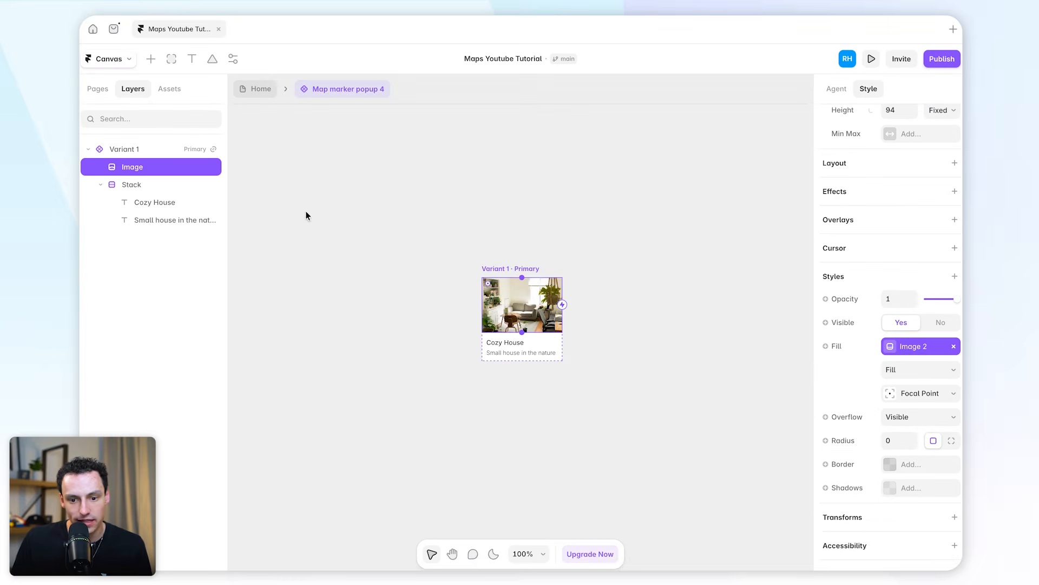
Rename the popup's new image variable to Storefront Image and return to the Home page
left_click(908, 349)
type("So")
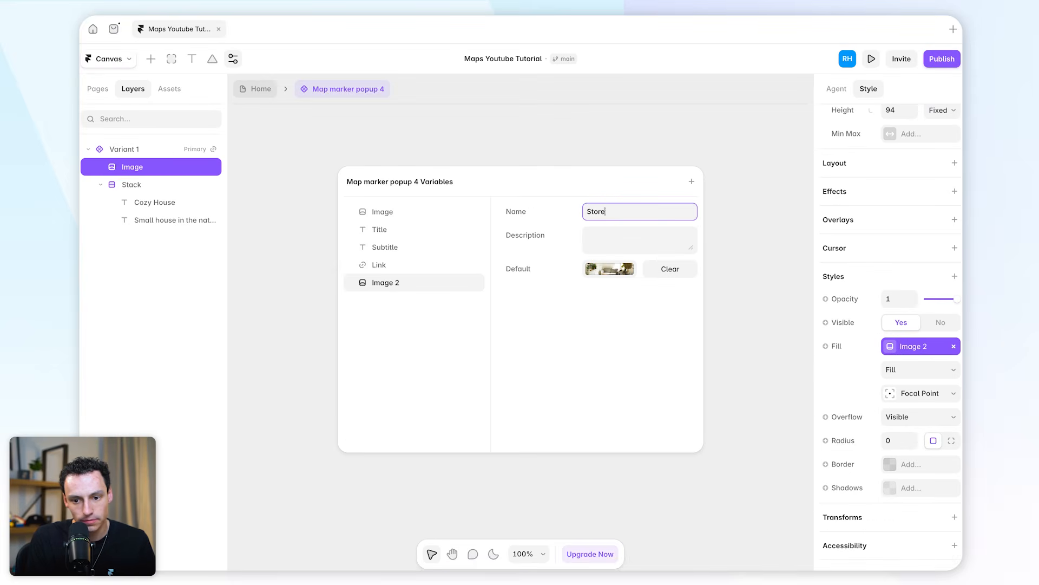
key("Return")
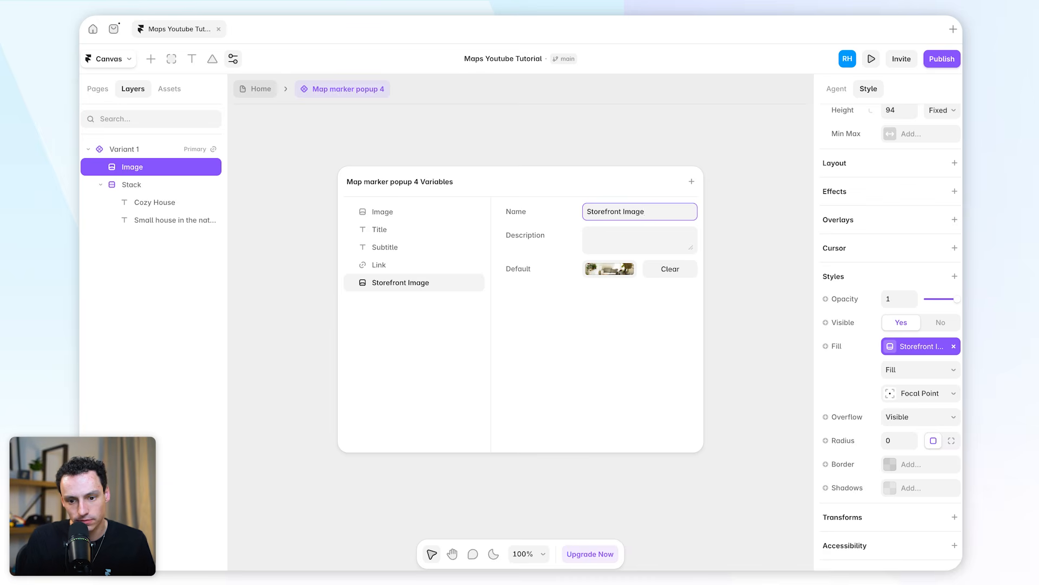
left_click(725, 229)
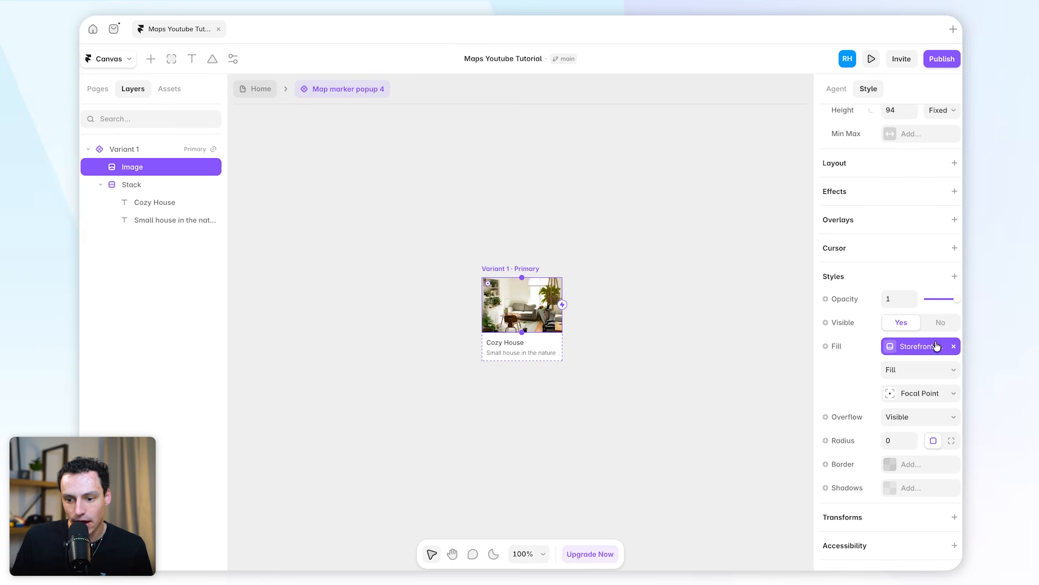
left_click(261, 89)
scroll(909, 451, "down", 3)
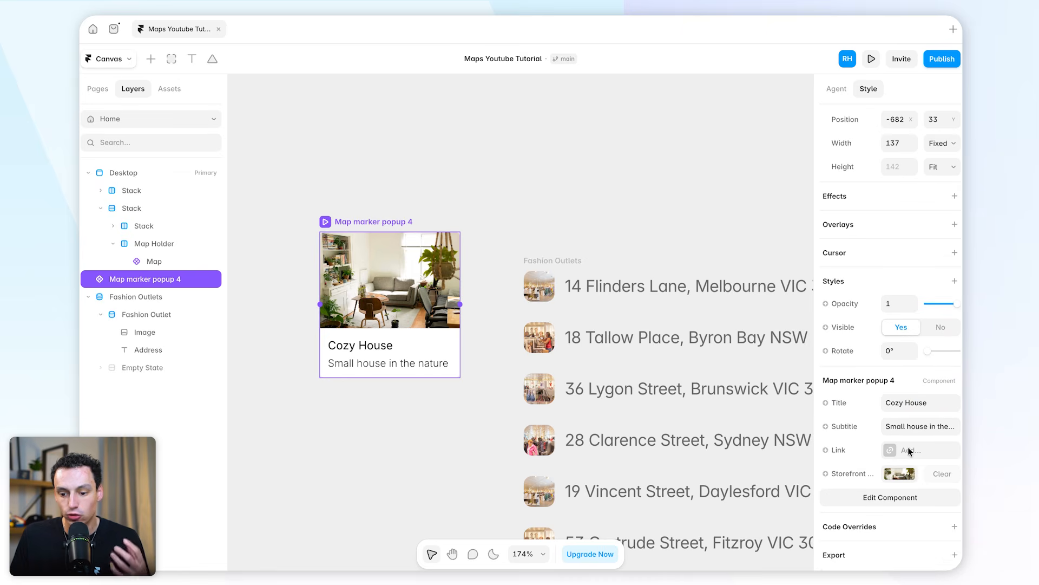
Connect Map marker popup 4 as the marker popup of the Mapframe map
key("shift+1")
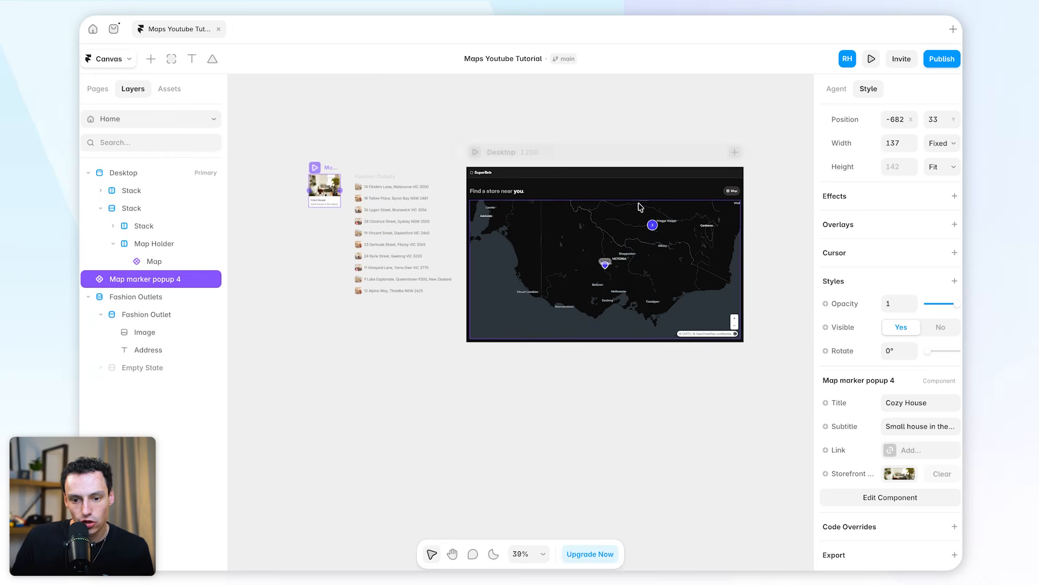
left_click(625, 264)
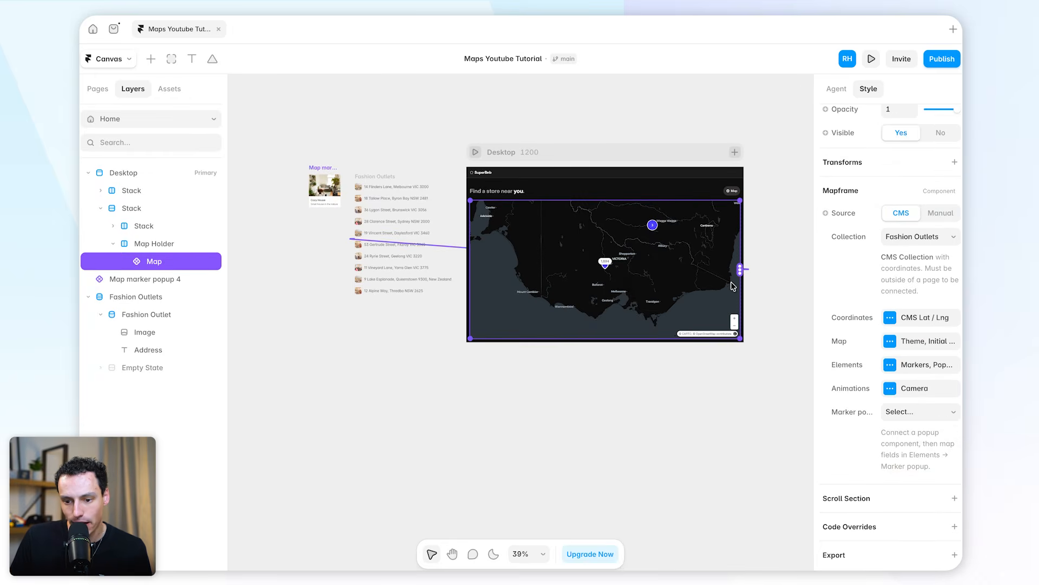
left_click(917, 416)
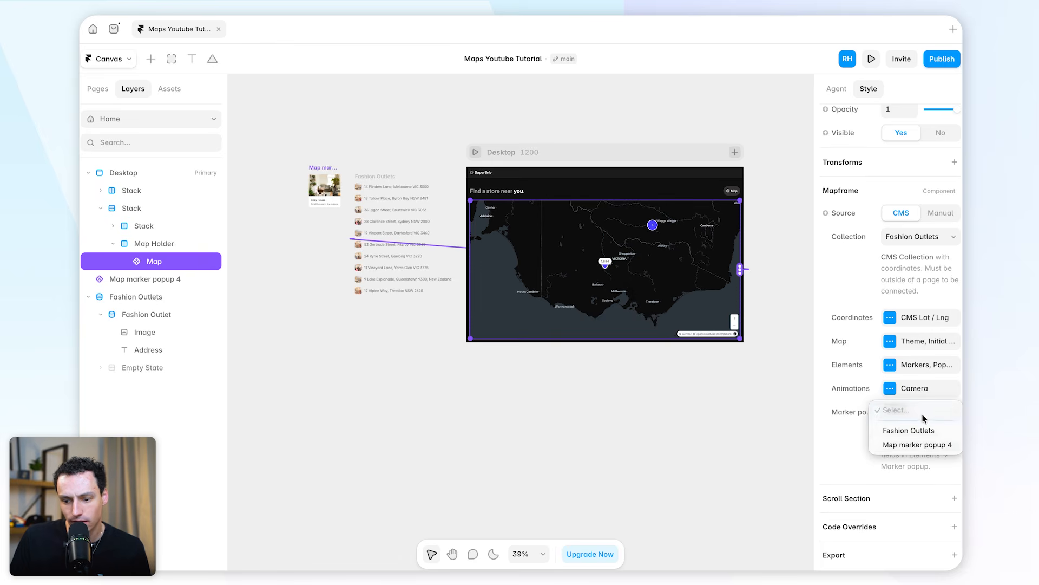
left_click(933, 446)
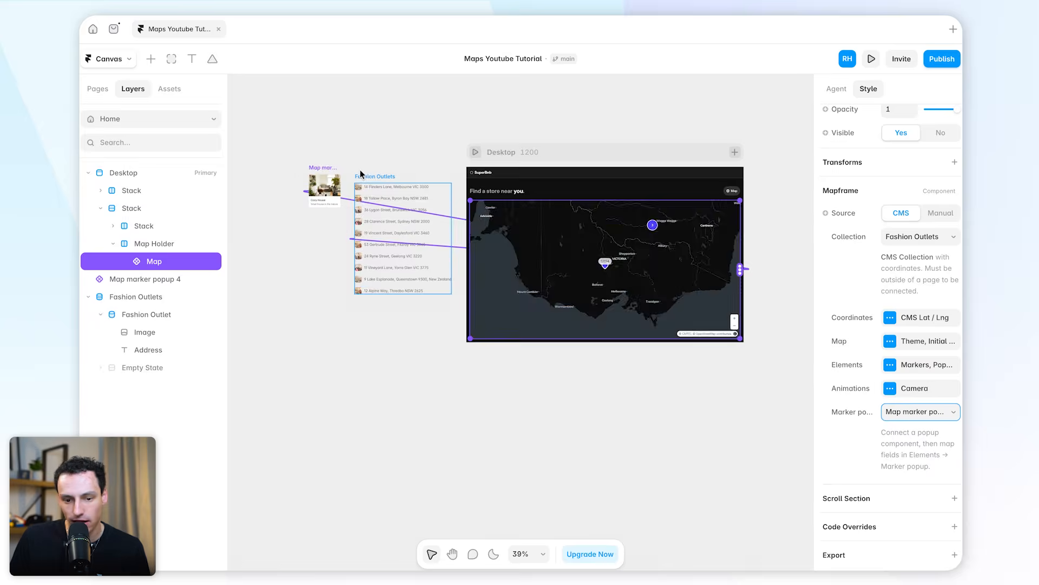
scroll(289, 168, "up", 10, "ctrl")
scroll(488, 206, "right", 10)
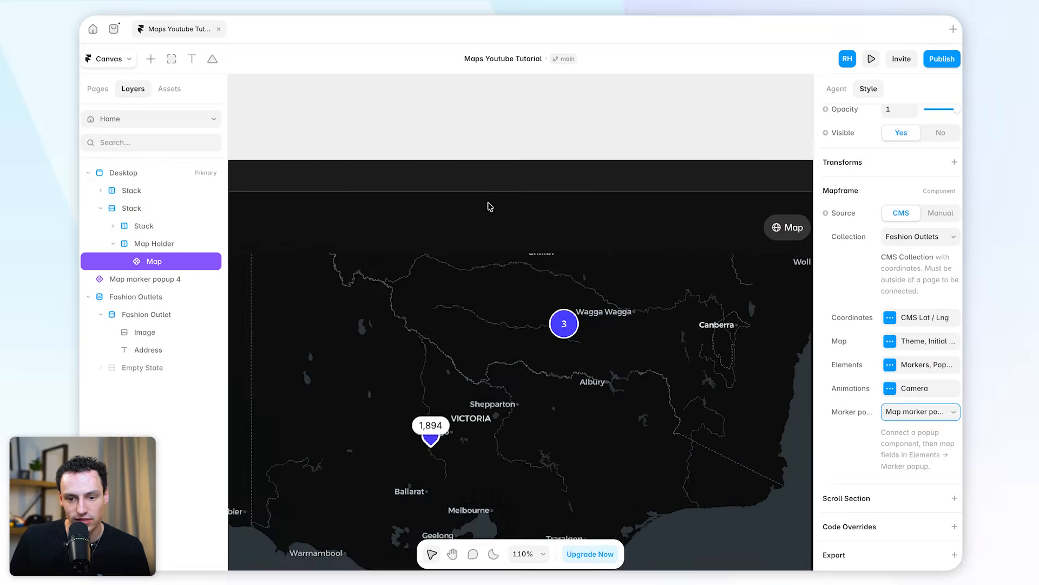
In the Mapframe map's marker popup settings, add a field mapping from Storefront Image to the popup variable Storefront Image
scroll(489, 206, "left", 4)
scroll(489, 206, "down", 1, "ctrl")
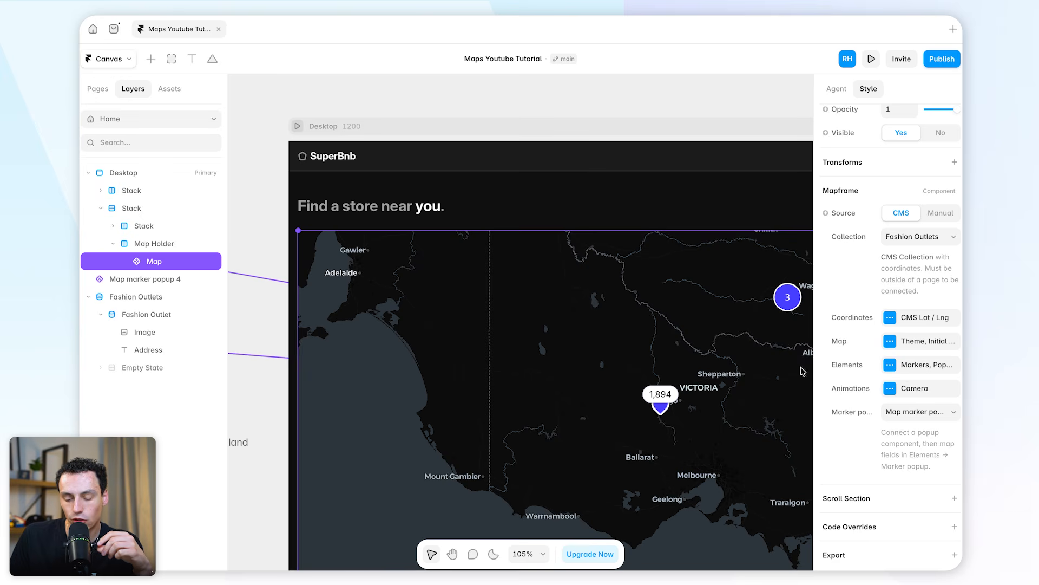
left_click(907, 366)
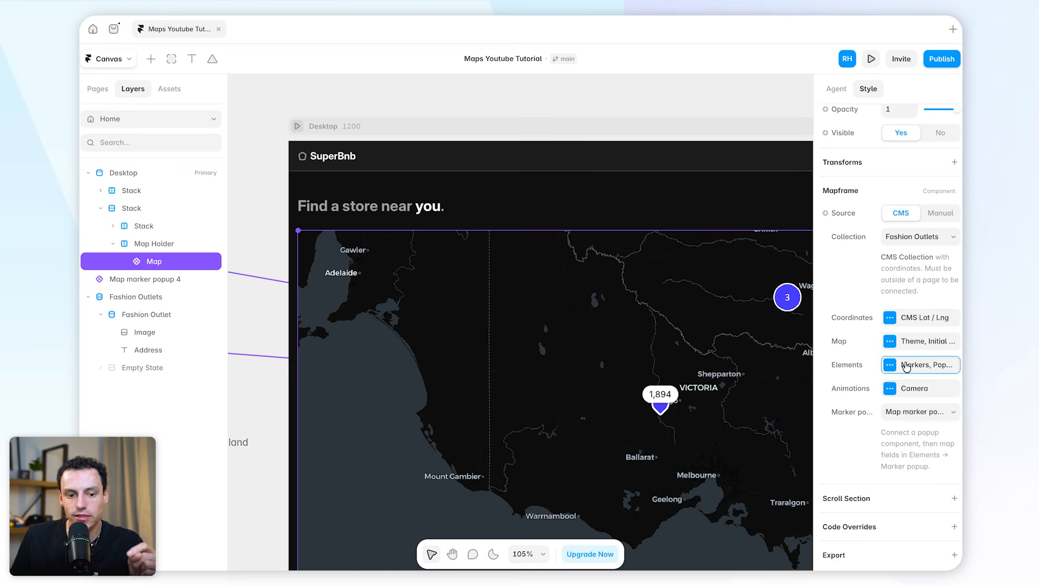
left_click(732, 368)
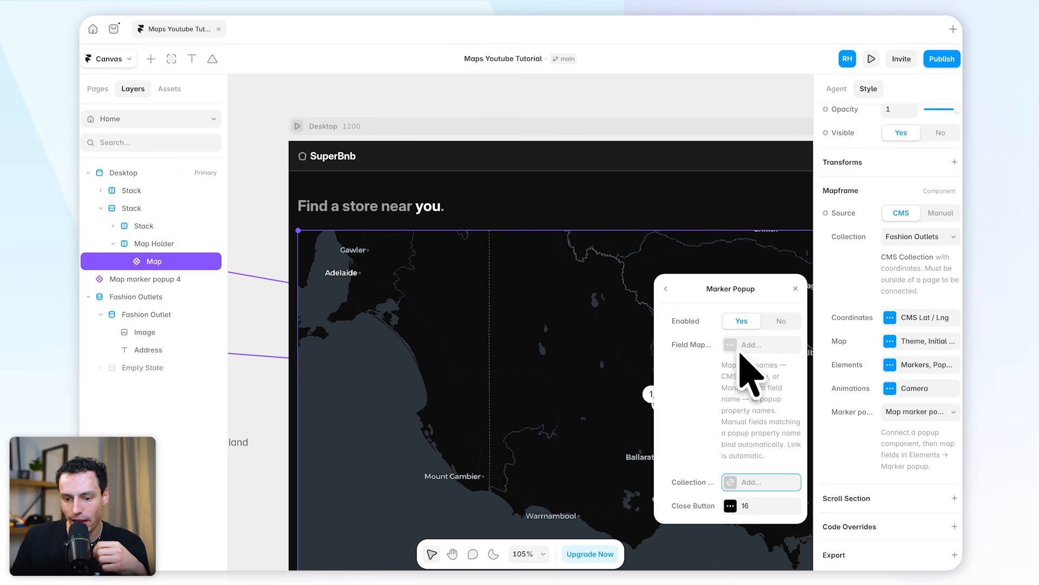
left_click(767, 349)
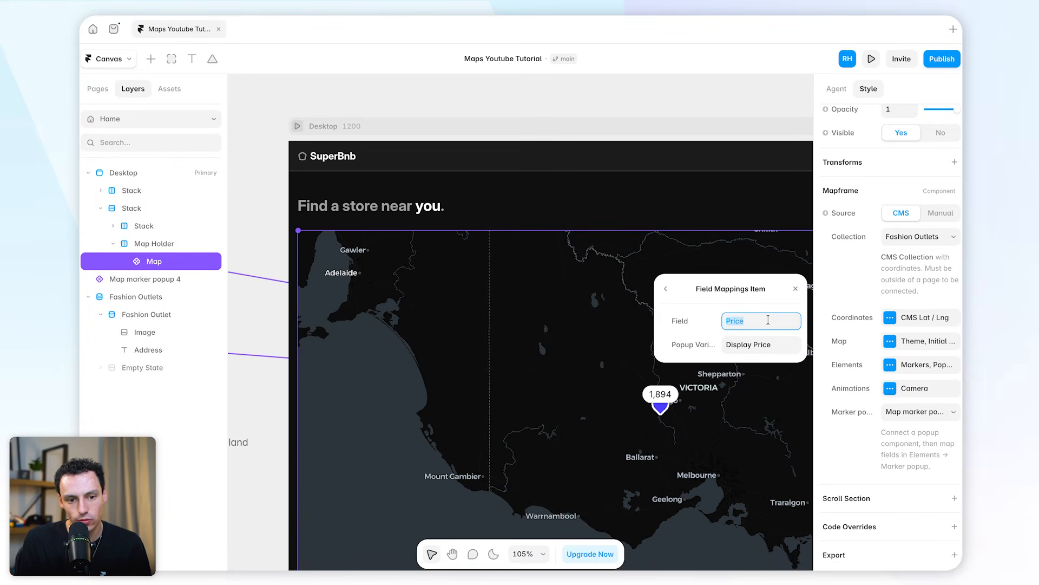
type("Storefront Image")
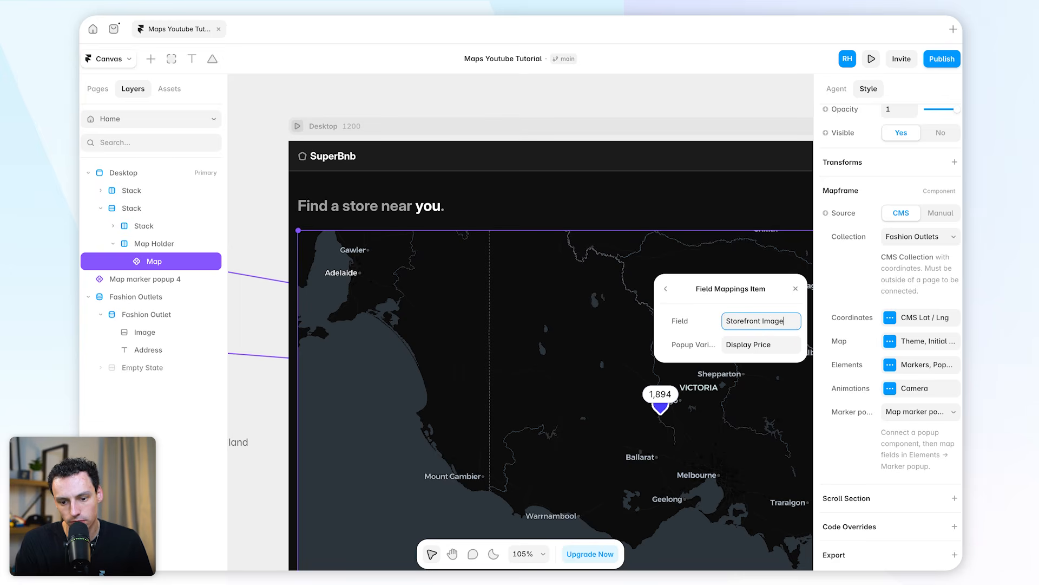
left_click(749, 341)
type("Storefront Image")
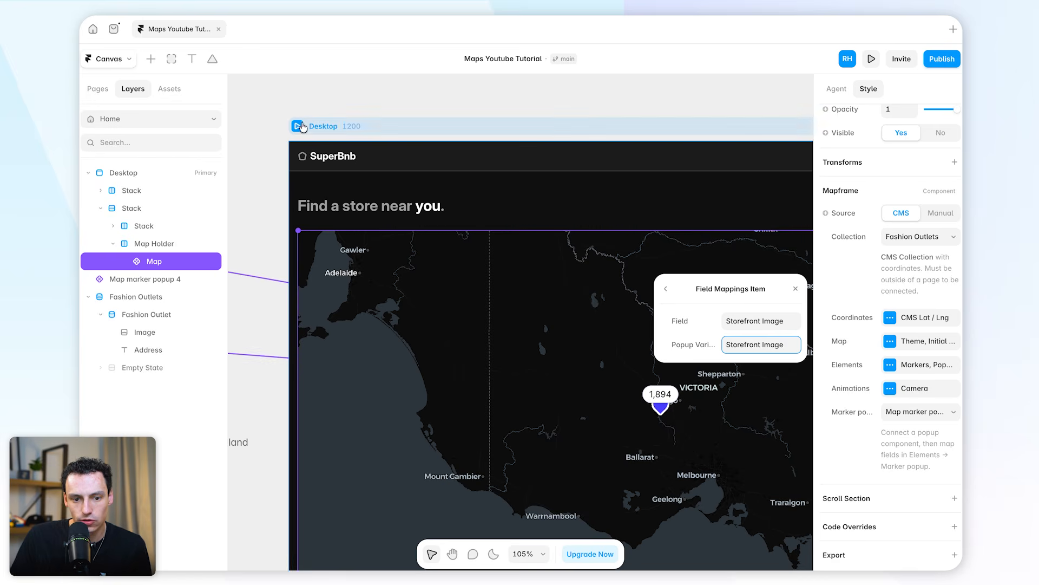
Preview the Desktop page, open the marker cluster near Ballarat, check the popups of several Daylesford markers, and leave the preview
left_click(297, 126)
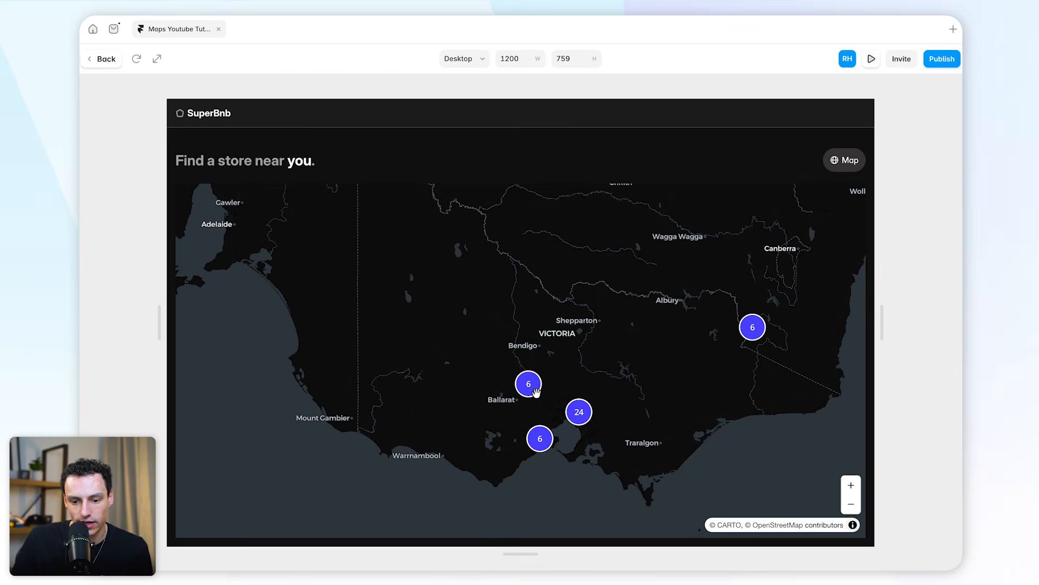
left_click(534, 389)
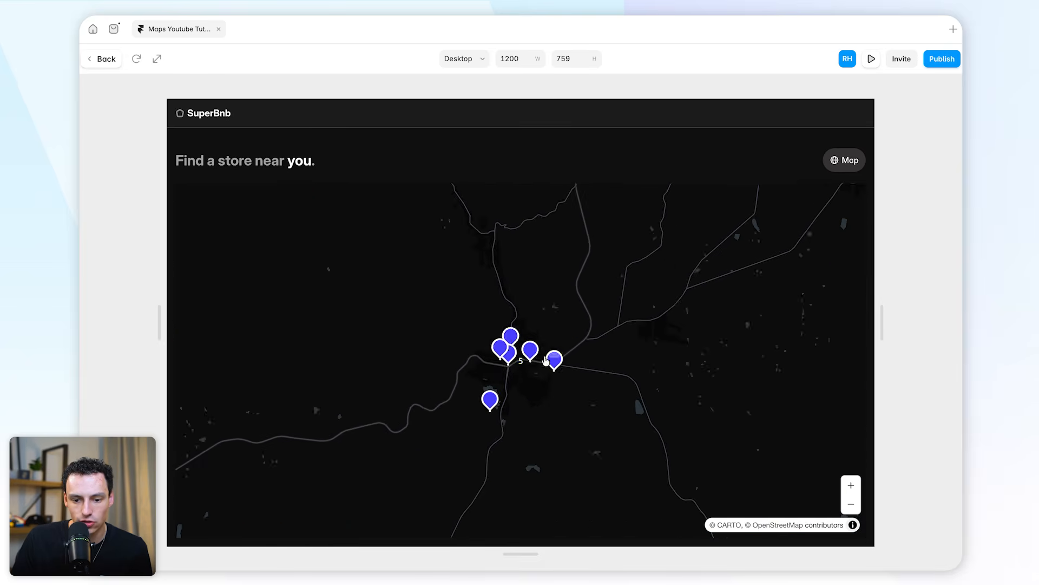
left_click(531, 353)
left_click(555, 359)
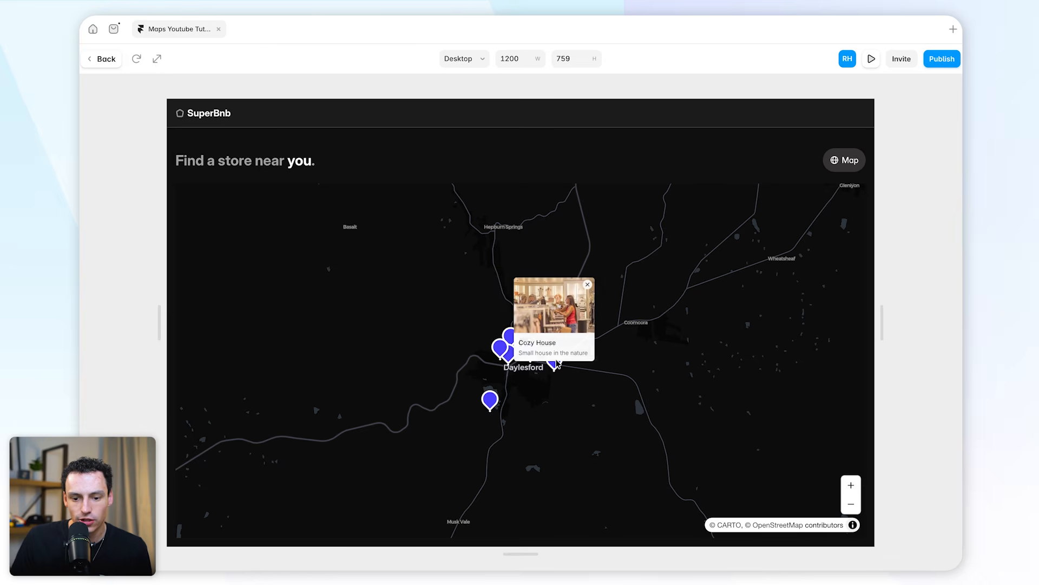
left_click(491, 399)
left_click(528, 288)
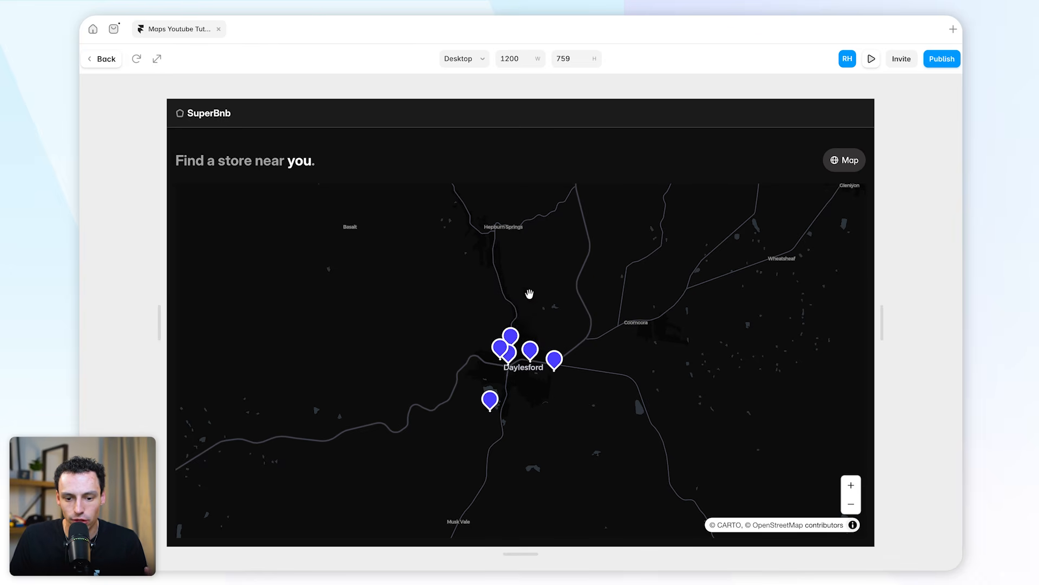
left_click(500, 344)
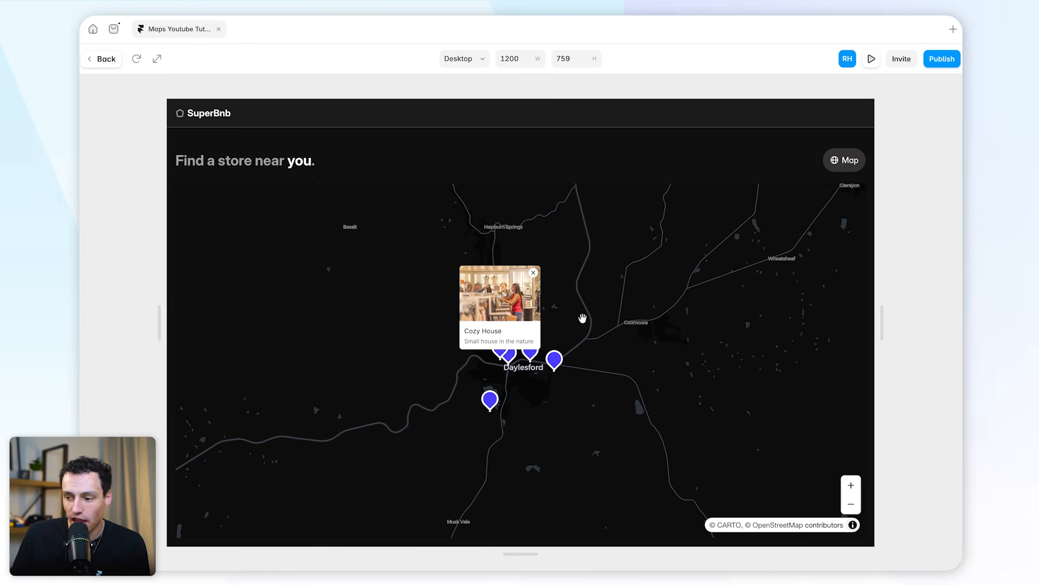
left_click(582, 318)
left_click(511, 336)
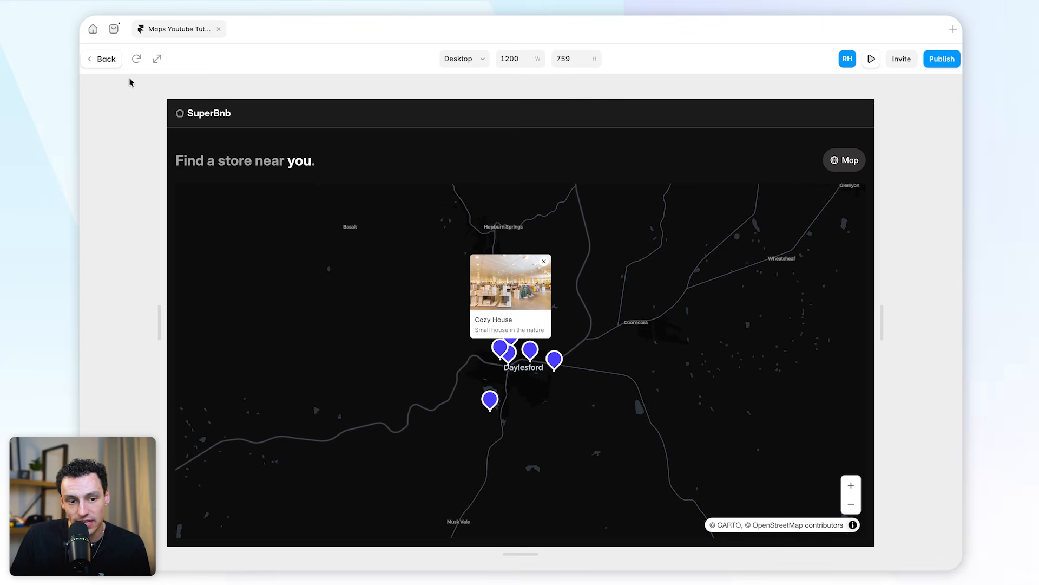
left_click(103, 58)
Check the store name and city field names in the Fashion Outlets CMS collection and return to the canvas
key("shift+2")
left_click(108, 58)
left_click(132, 135)
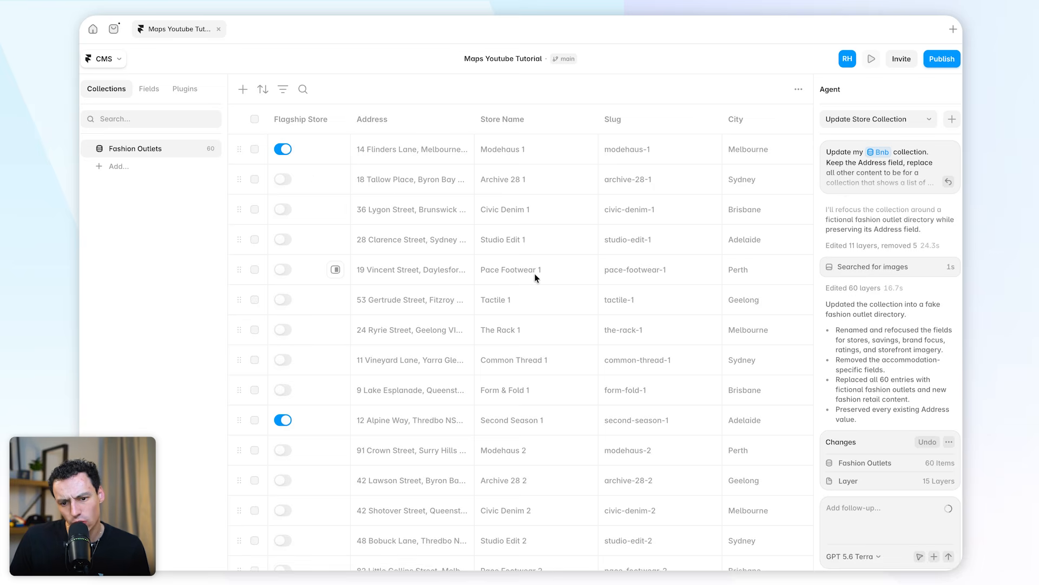
scroll(535, 275, "right", 5)
scroll(536, 278, "right", 2)
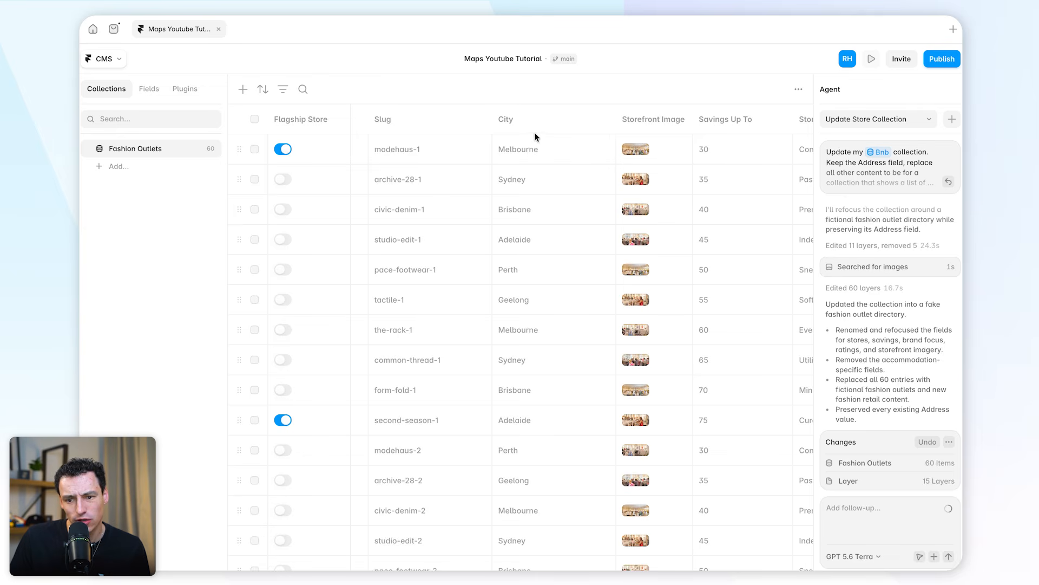
left_click(104, 58)
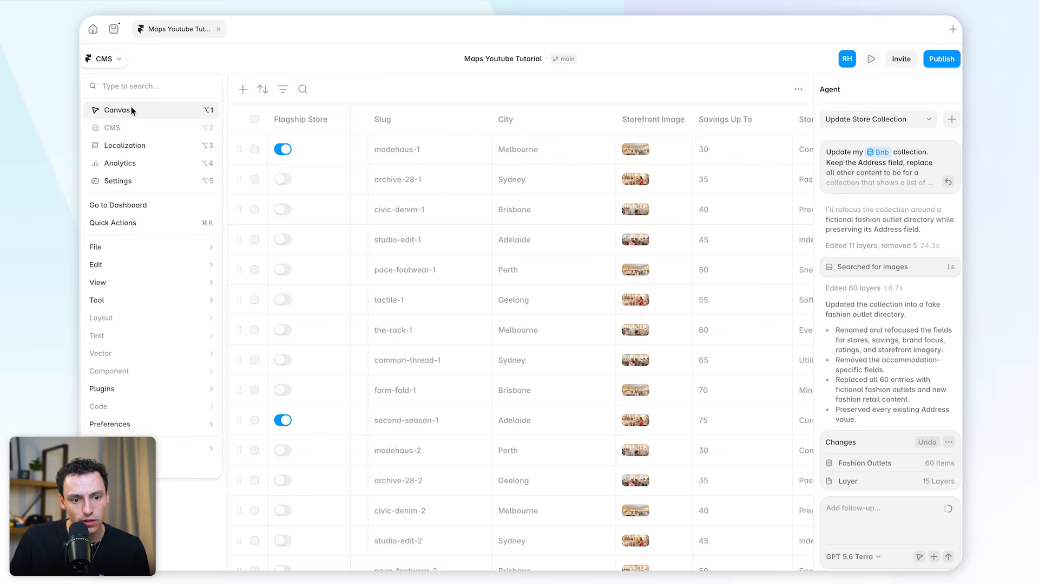
left_click(110, 106)
In the Map marker popup 4 component, rename the Cozy House text's Title variable to Storename
double_click(440, 357)
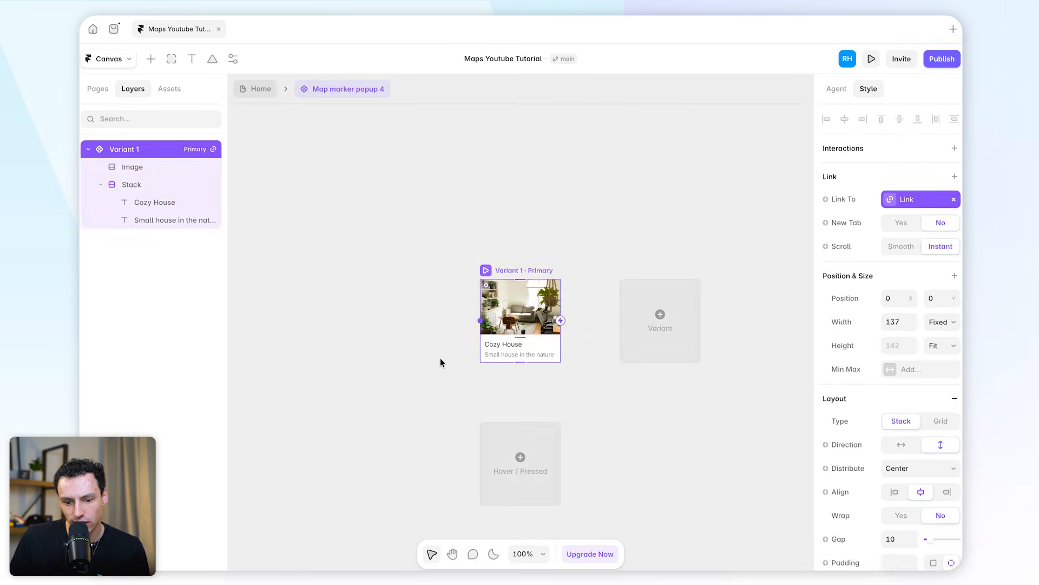
left_click(504, 344)
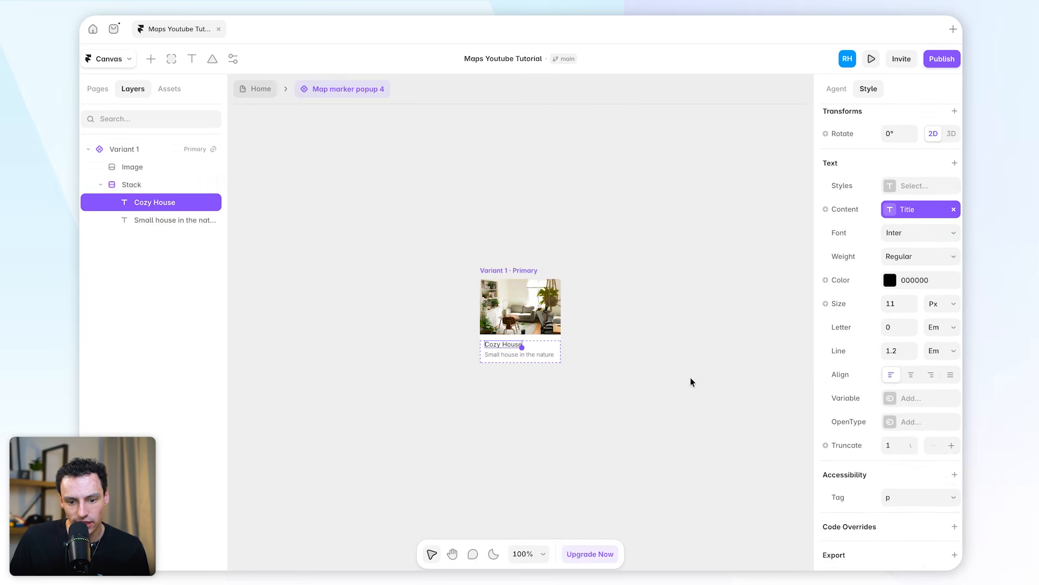
left_click(897, 209)
type("S")
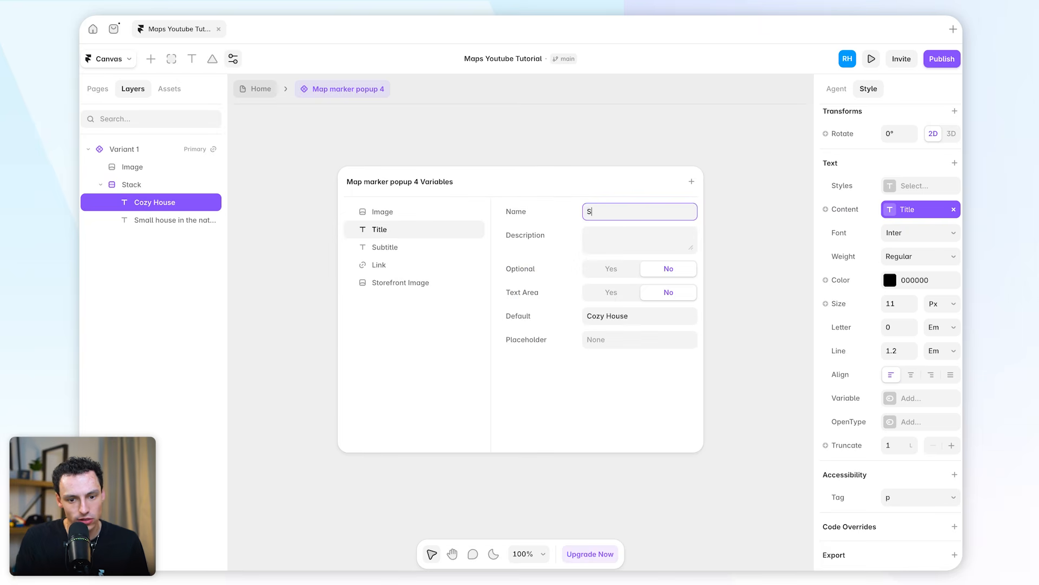
type("torename")
Rename the popup's Subtitle variable to City, set its default text to City, and return to the Home page
left_click(384, 247)
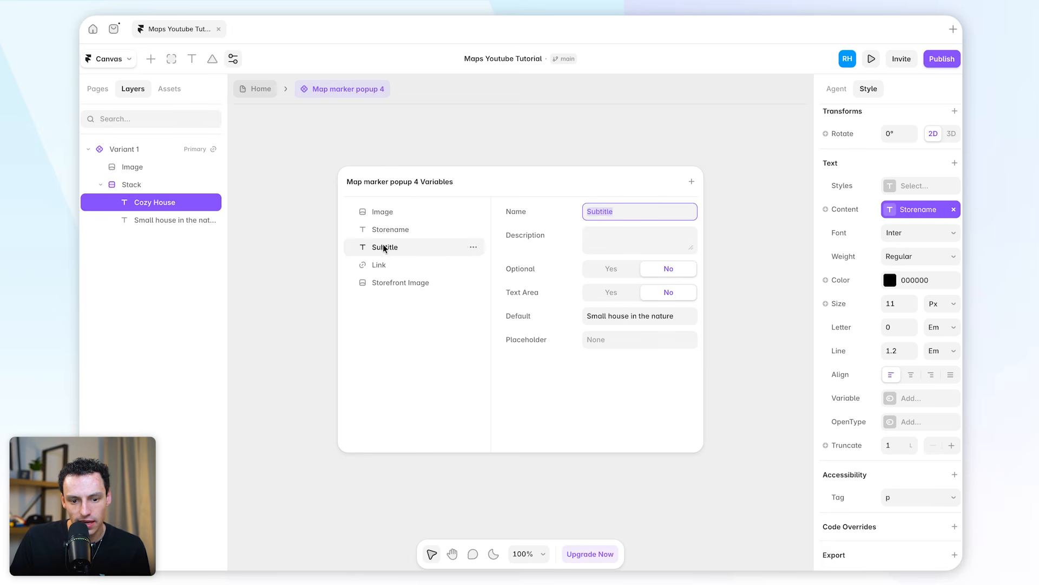
type("City")
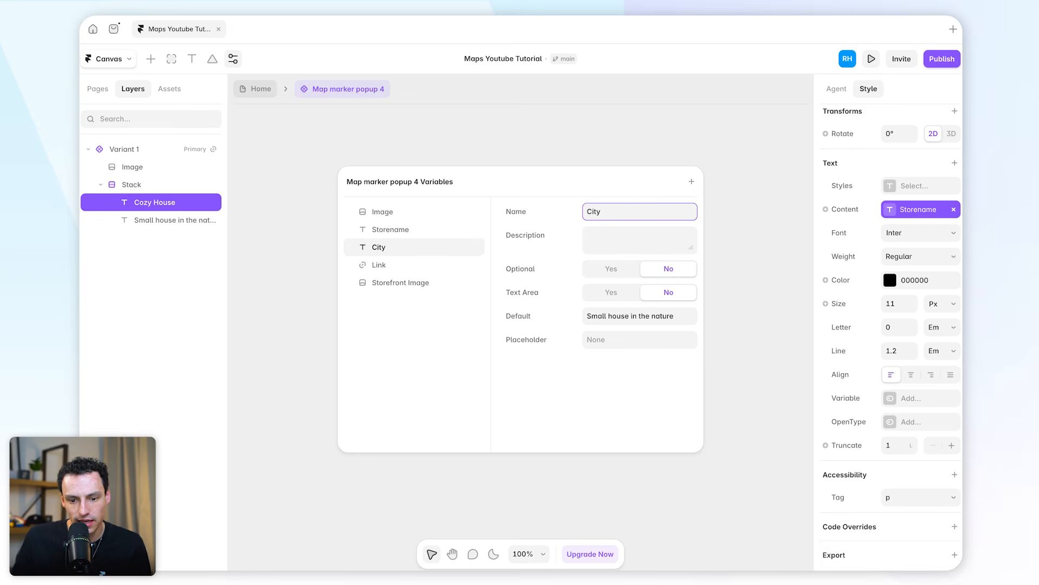
left_click(678, 312)
type("City")
left_click(736, 295)
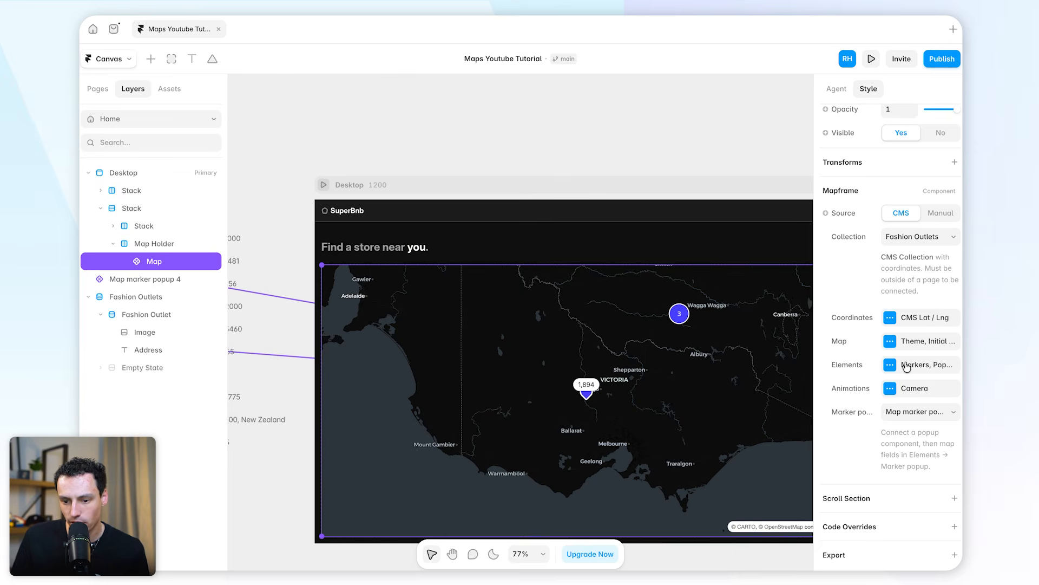
In the map's marker popup settings, add a field mapping from Store Name to the popup variable Storename
left_click(907, 367)
left_click(778, 368)
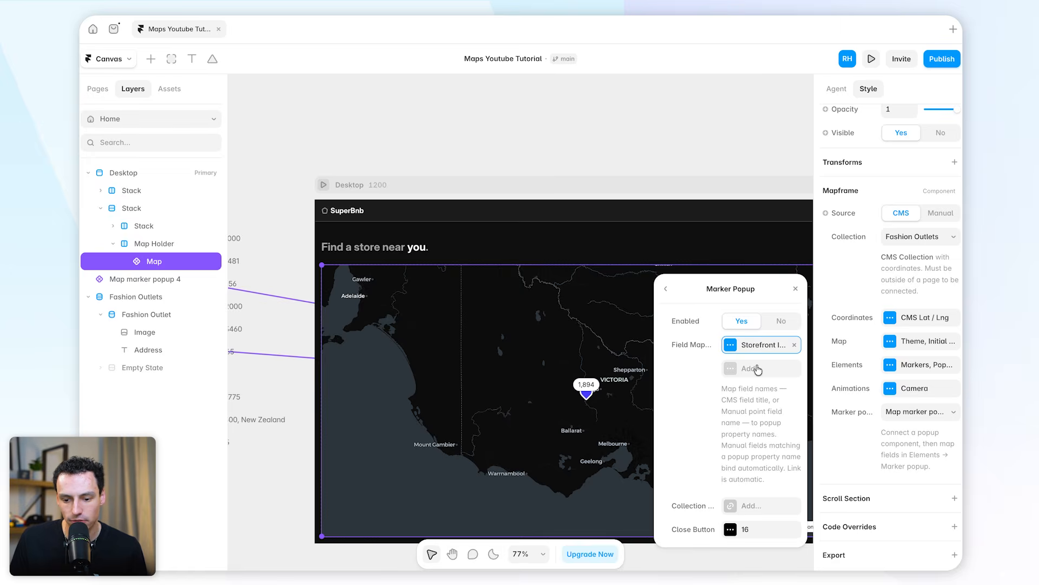
left_click(756, 369)
type("Store Name")
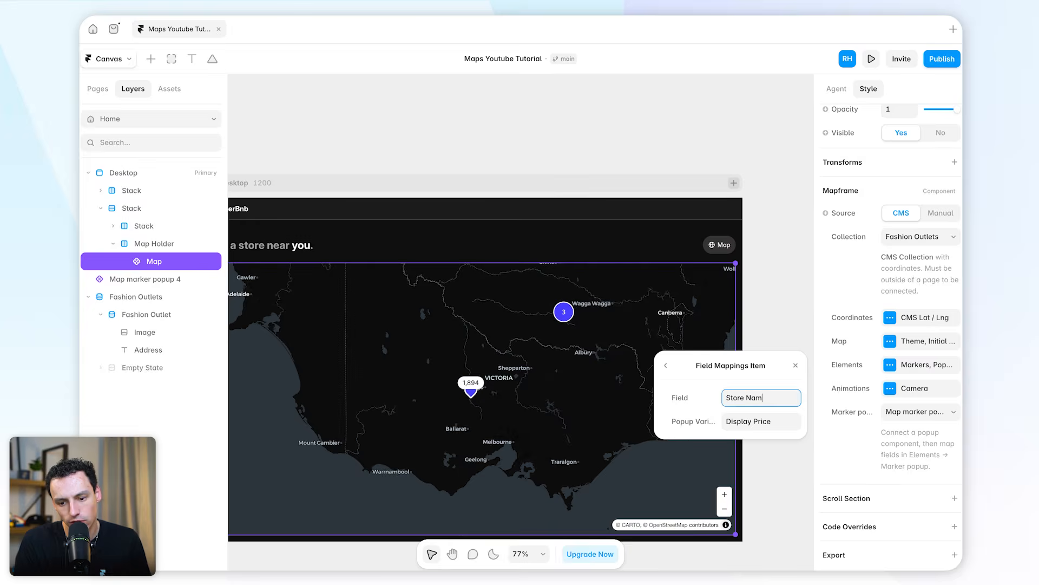
left_click(786, 415)
type("Sote")
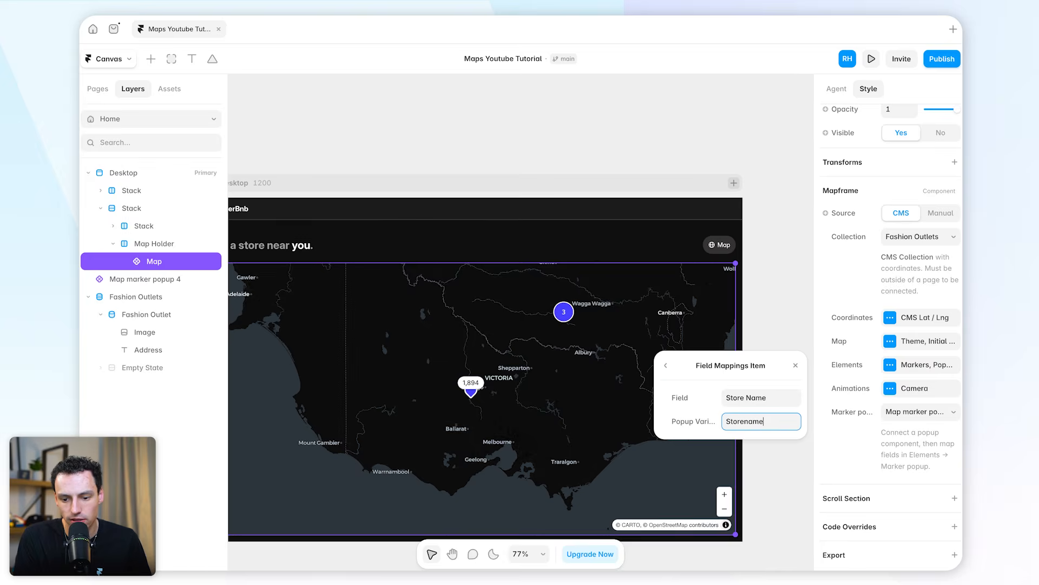
left_click(664, 366)
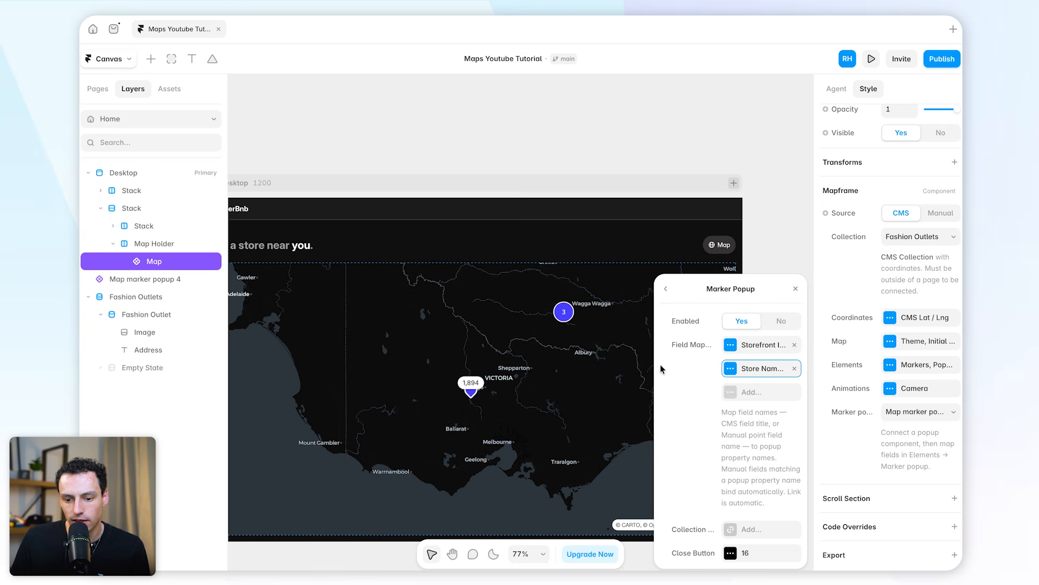
Add a marker popup field mapping from City to the popup variable City, and view the collection link options
left_click(757, 392)
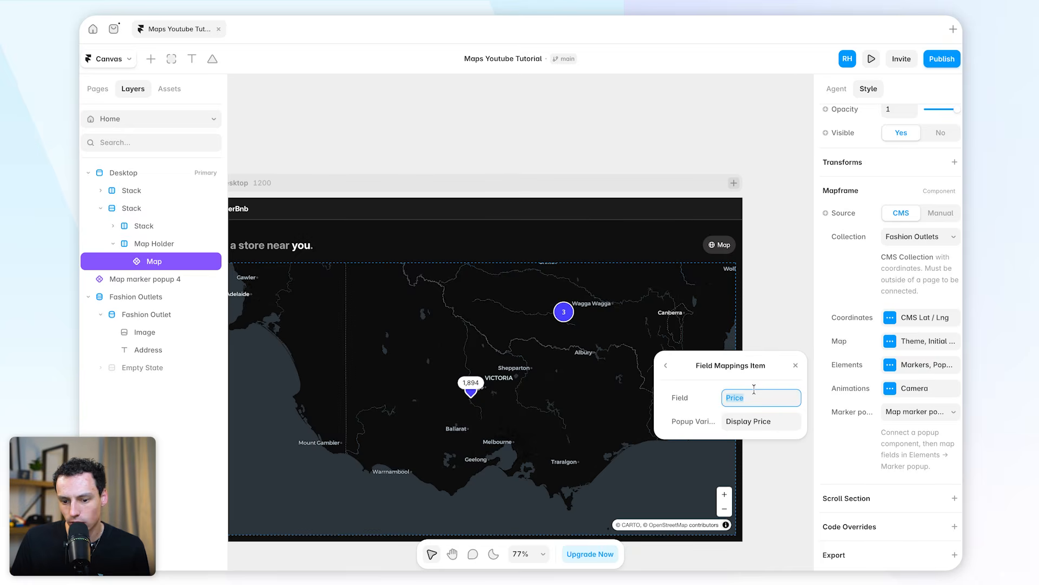
type("City")
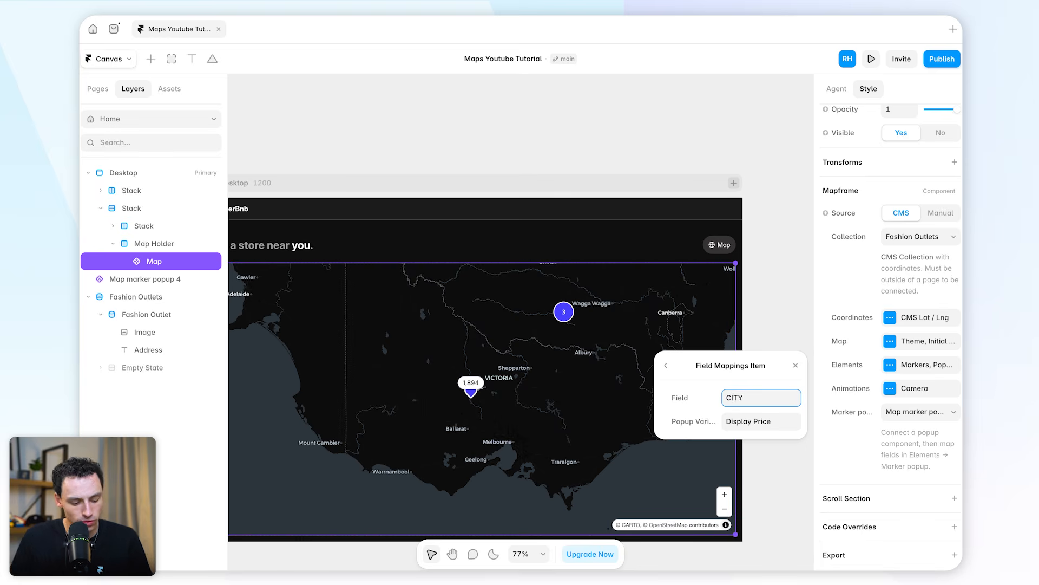
left_click(775, 421)
type("City")
left_click(666, 365)
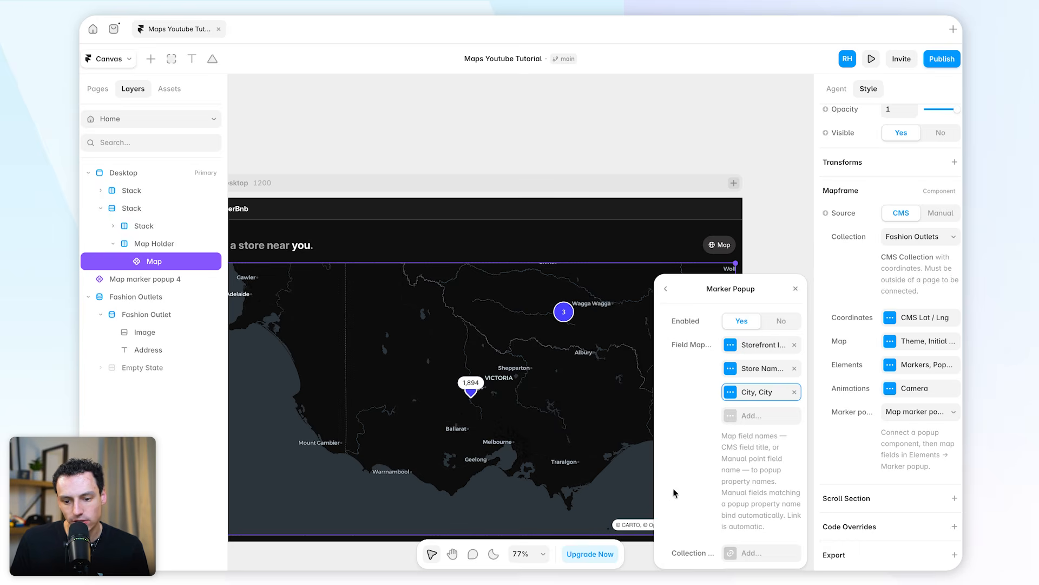
scroll(738, 471, "down", 1)
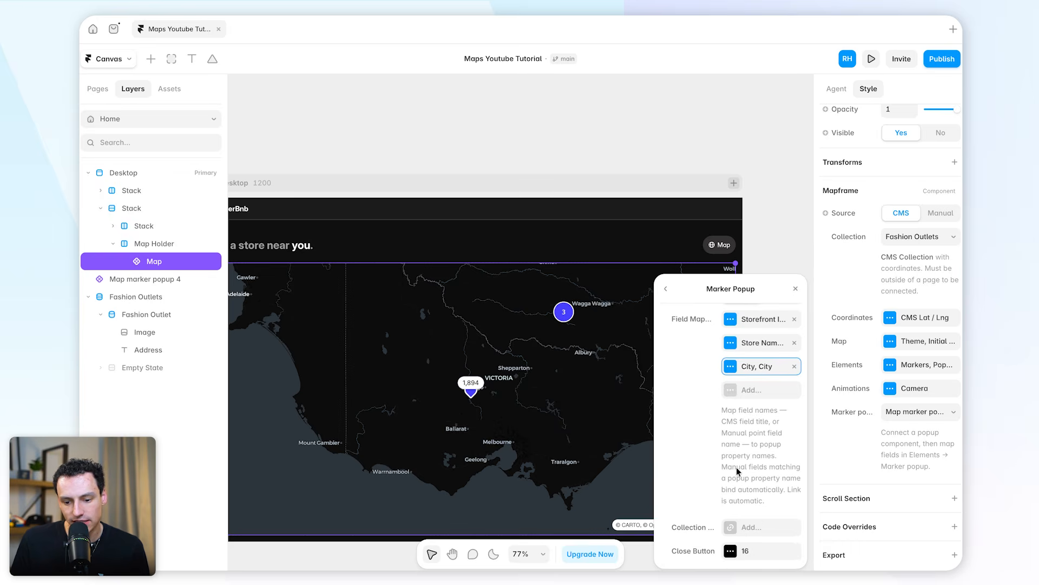
left_click(749, 526)
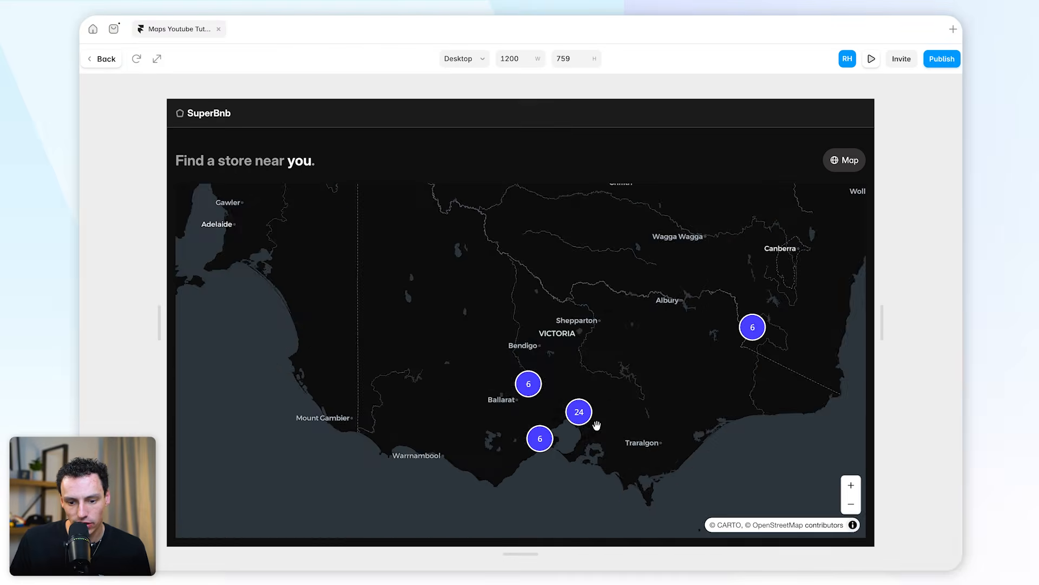
Preview the page, open the Melbourne marker cluster, and check the image, store name and city in several marker popups
left_click(583, 422)
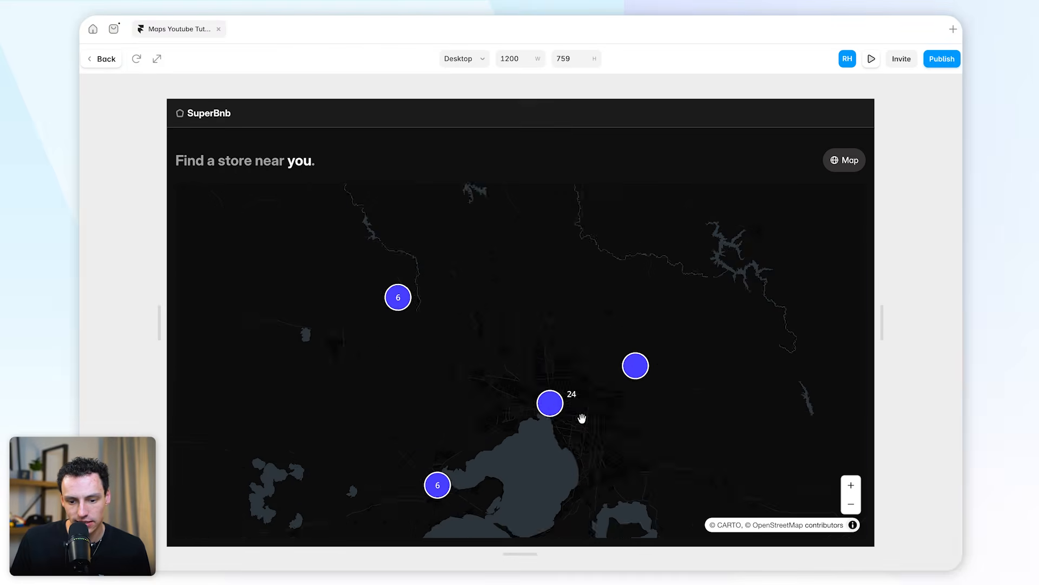
left_click(511, 313)
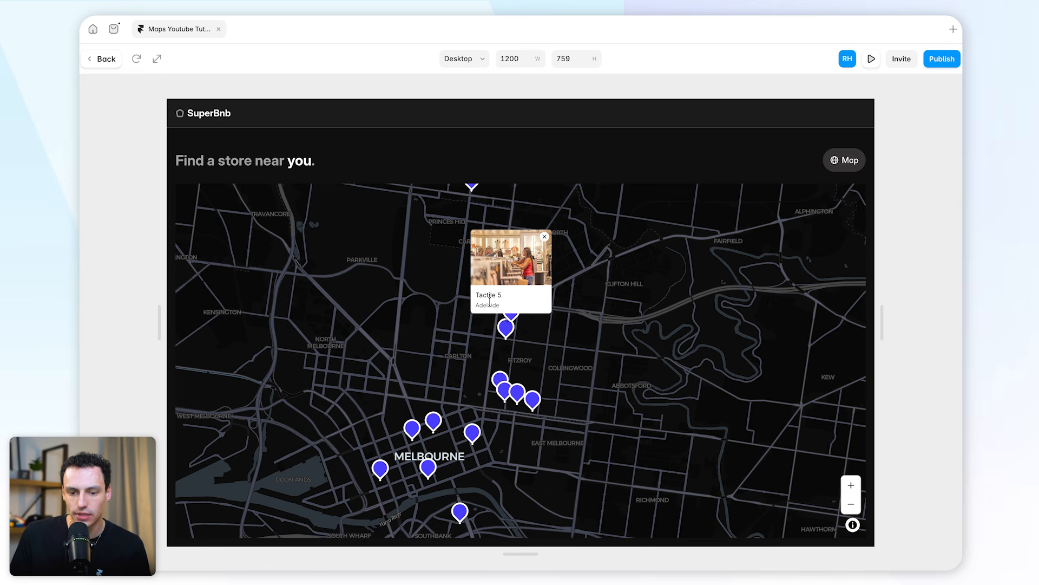
left_click(505, 327)
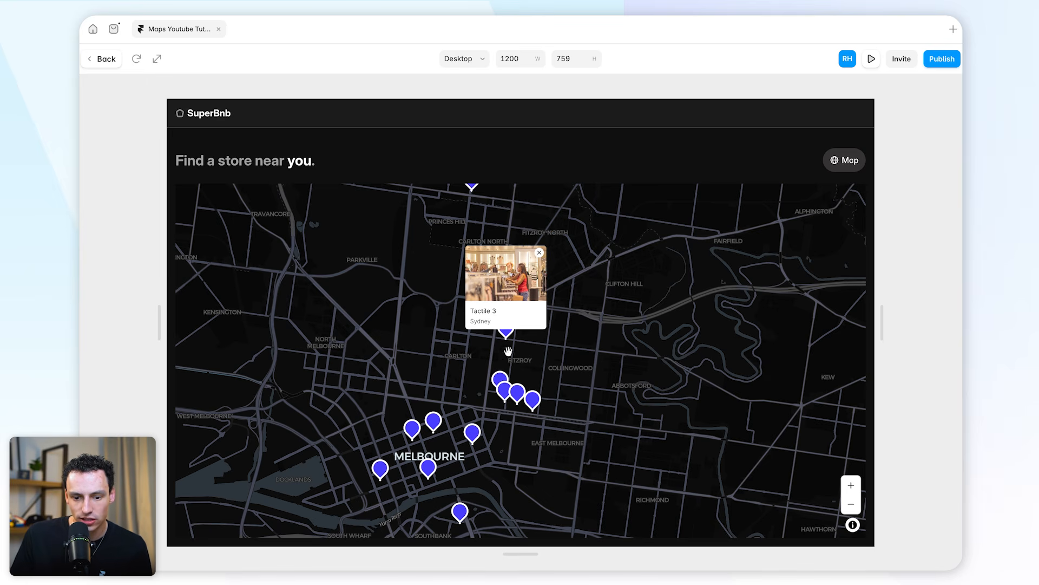
left_click(499, 380)
left_click(504, 393)
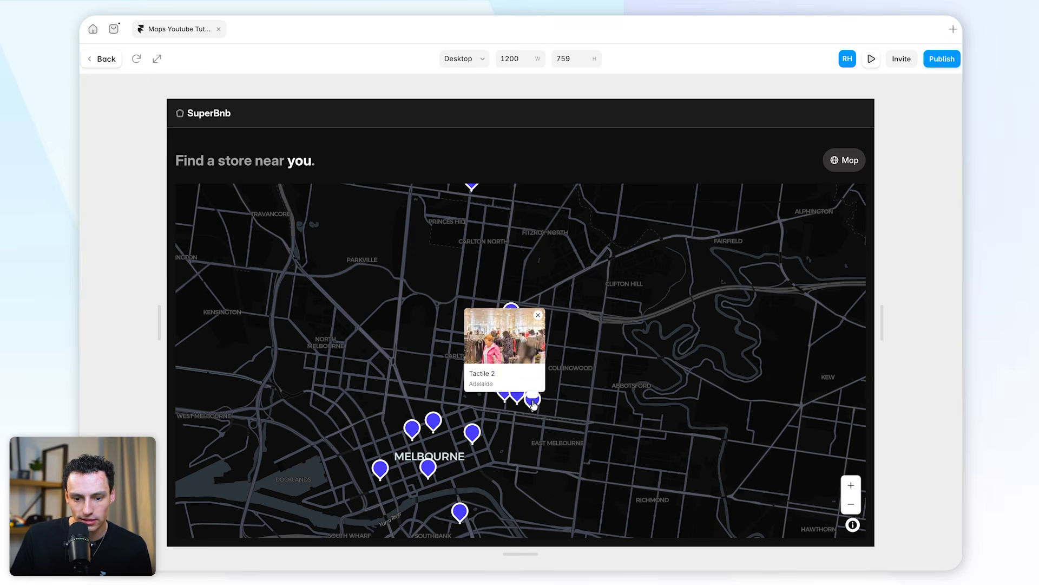
left_click(533, 401)
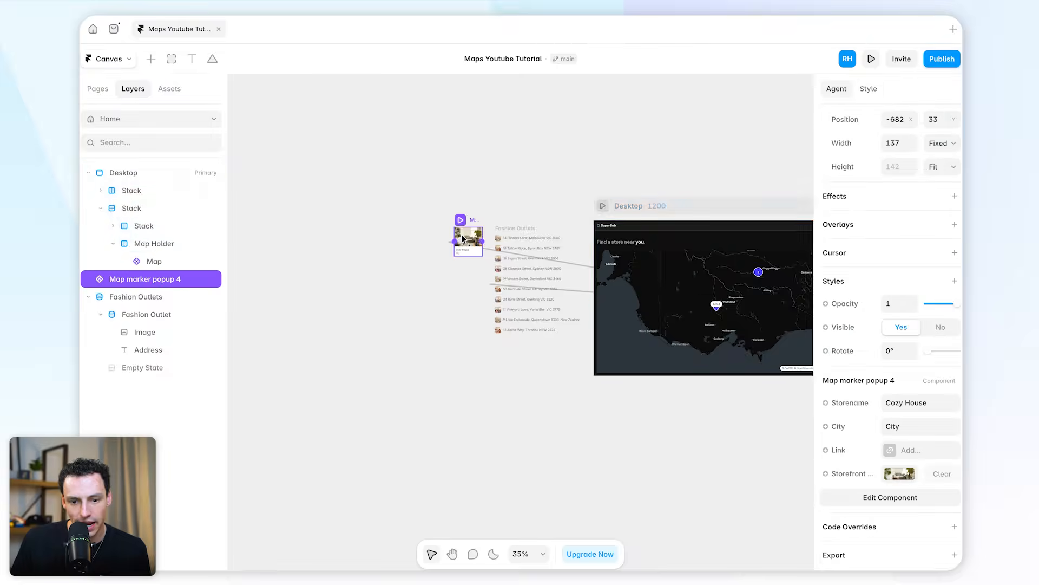
Open the Map marker popup 4 component and set its background fill to dark grey 262626
double_click(470, 238)
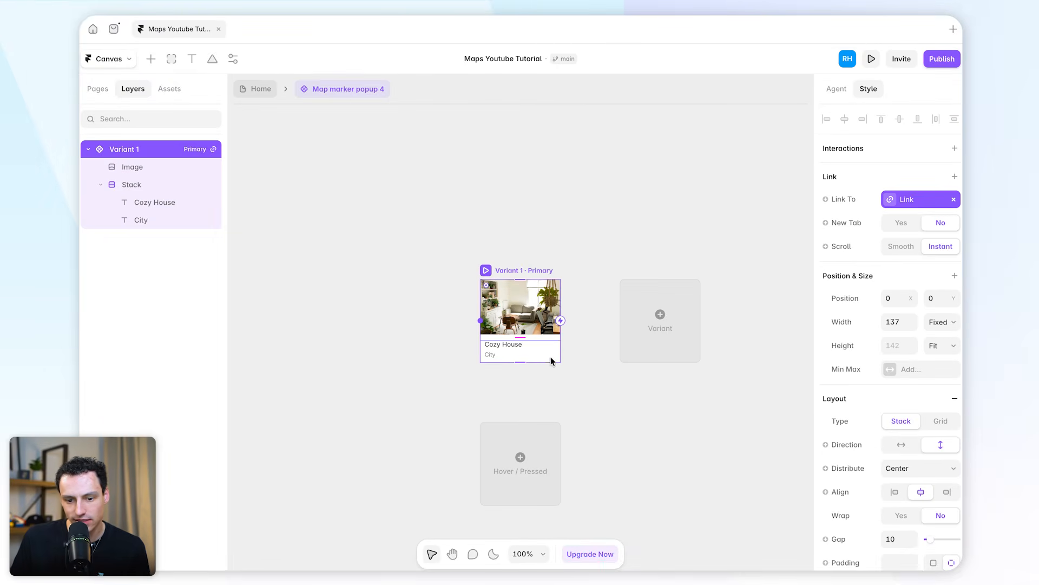
key("shift+2")
scroll(871, 418, "down", 5)
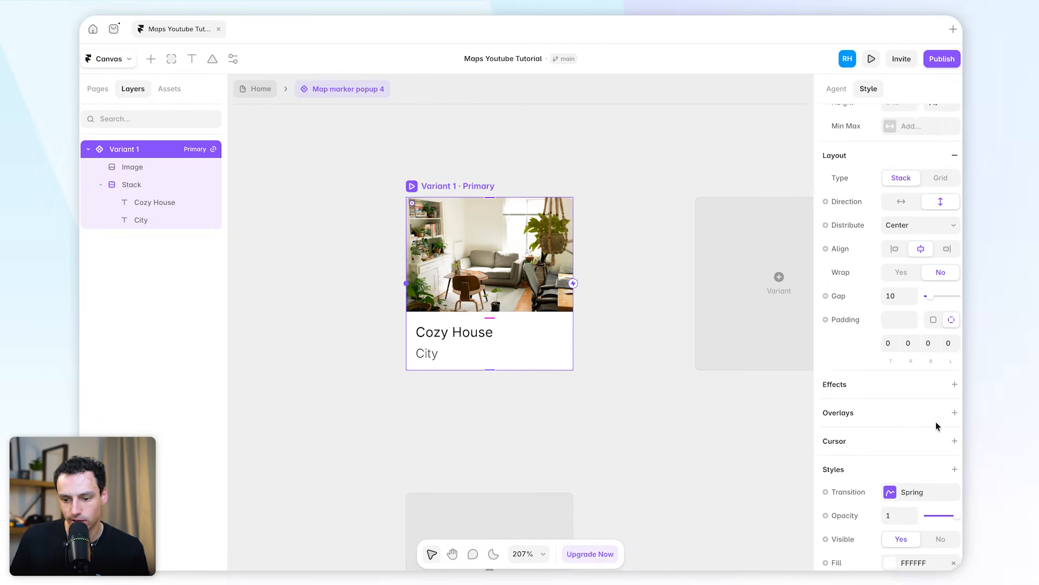
left_click(901, 536)
left_click_drag(676, 342, 642, 367)
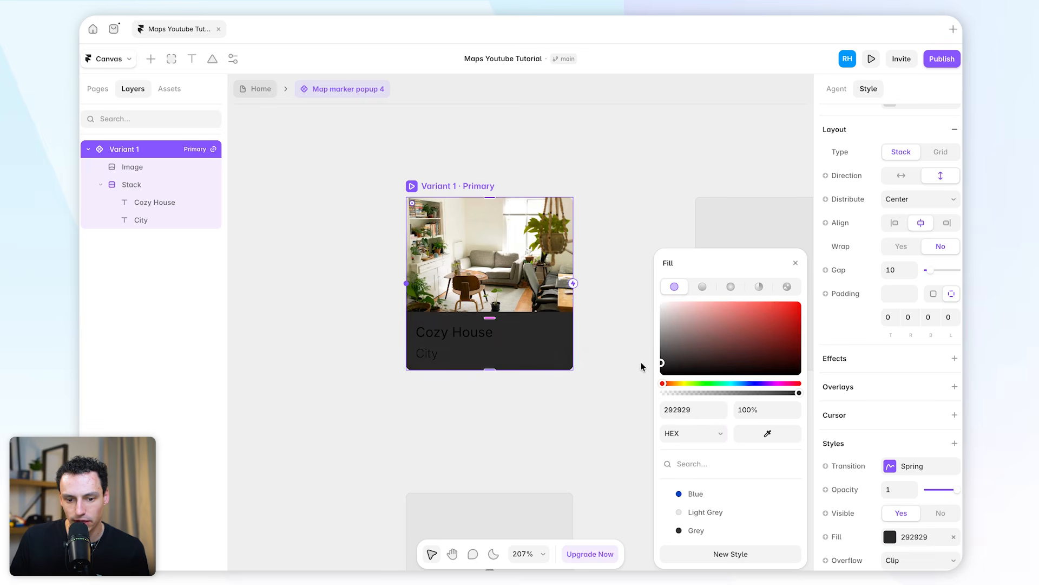
Style the popup's Cozy House and City texts in white FFFFFF, using the Inter Display font at Semibold weight
left_click(469, 334)
left_click(426, 355, "shift")
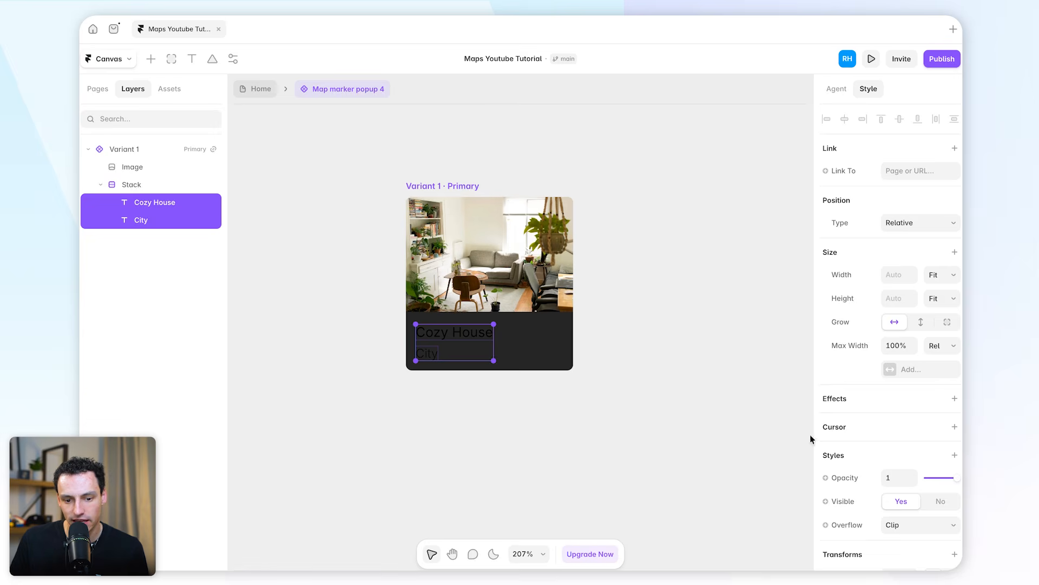
scroll(899, 422, "down", 1)
left_click(889, 407)
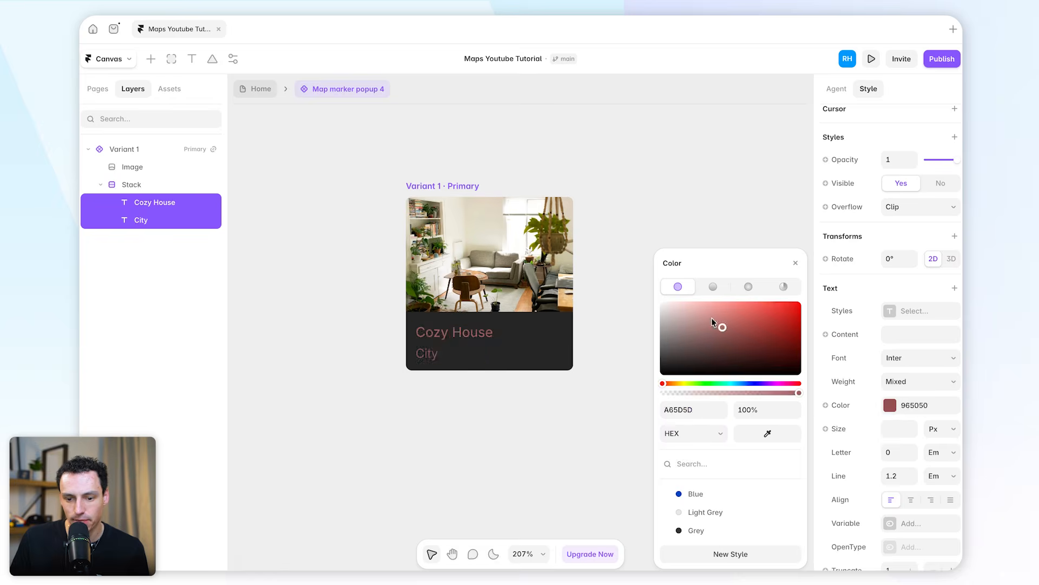
left_click(922, 359)
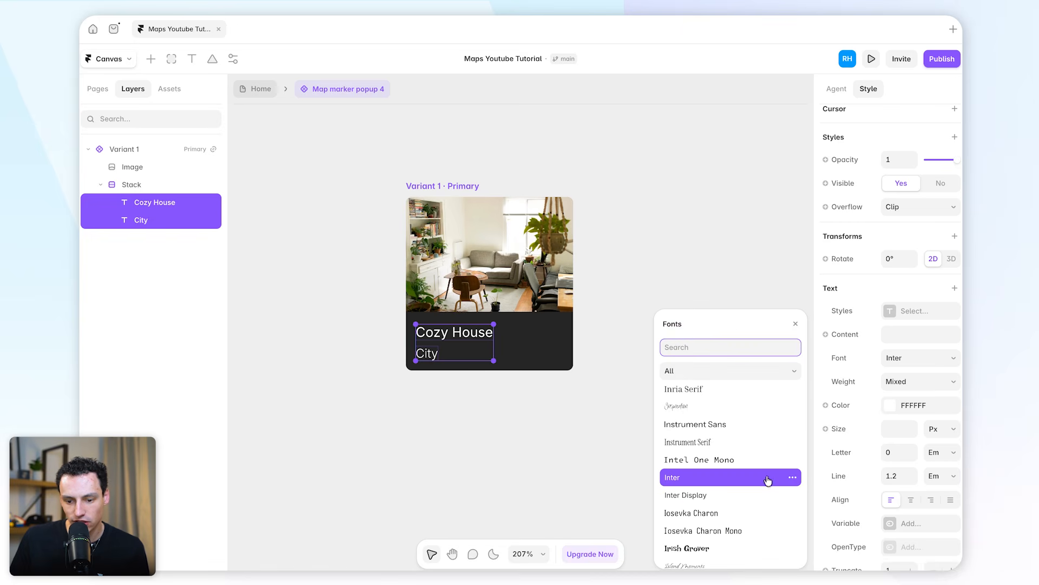
left_click(739, 496)
left_click(914, 381)
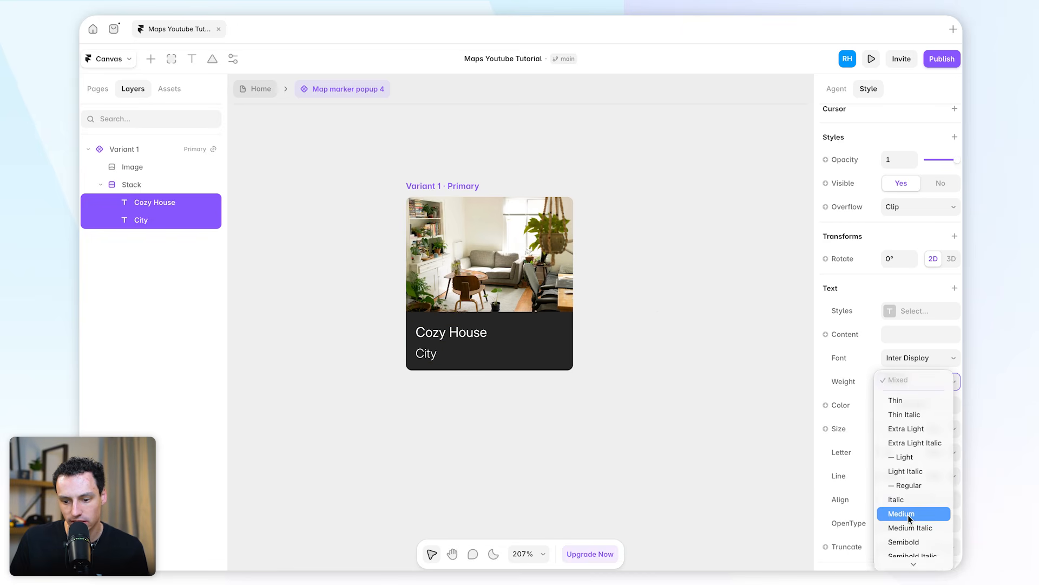
left_click(915, 542)
Set the text colour opacity of the popup's City line to 50%
left_click(705, 334)
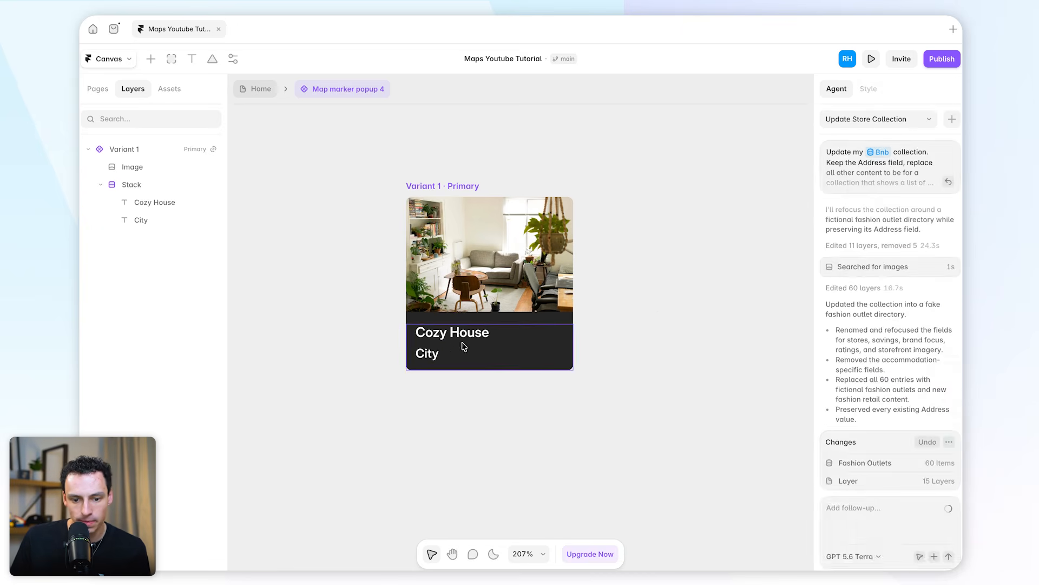
left_click(429, 353)
scroll(951, 485, "down", 6)
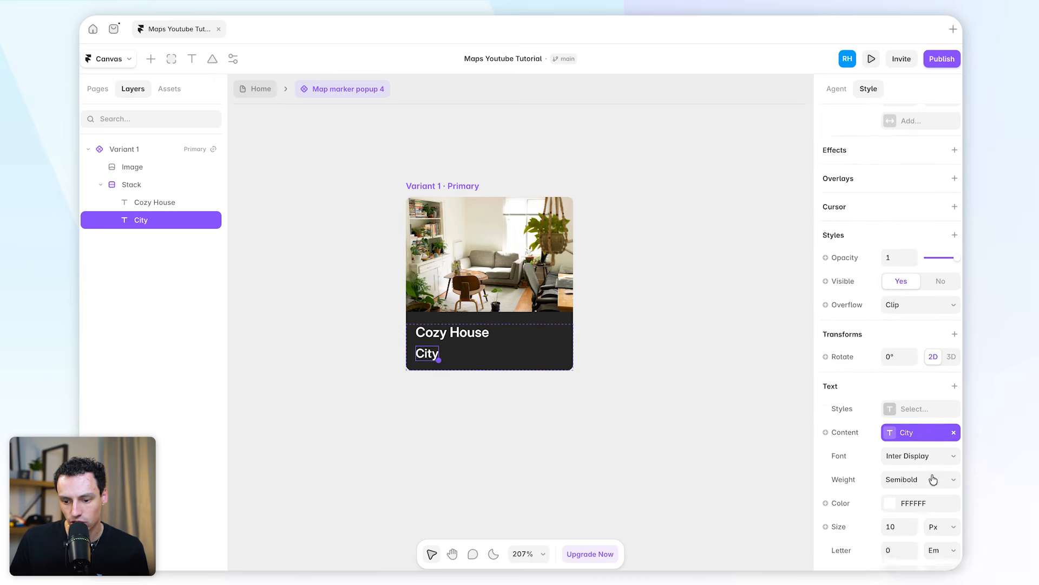
left_click(921, 466)
left_click(765, 411)
type("50")
key("Return")
Set the corner radius of the popup's primary variant to 8
left_click(576, 88)
left_click(899, 426)
key("Return")
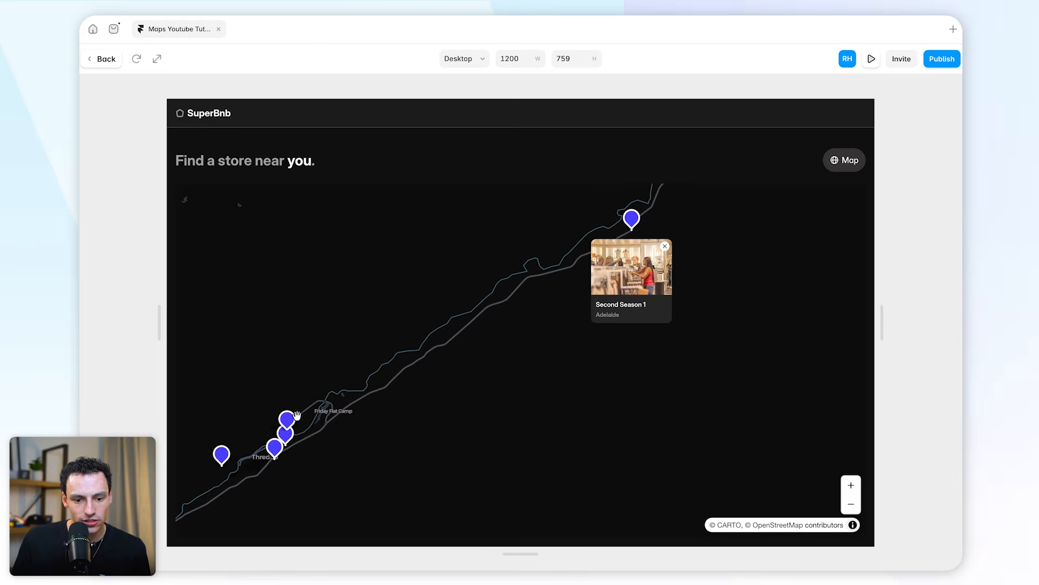
Check the restyled popup on several store markers in the page preview, and return to the canvas
left_click(288, 421)
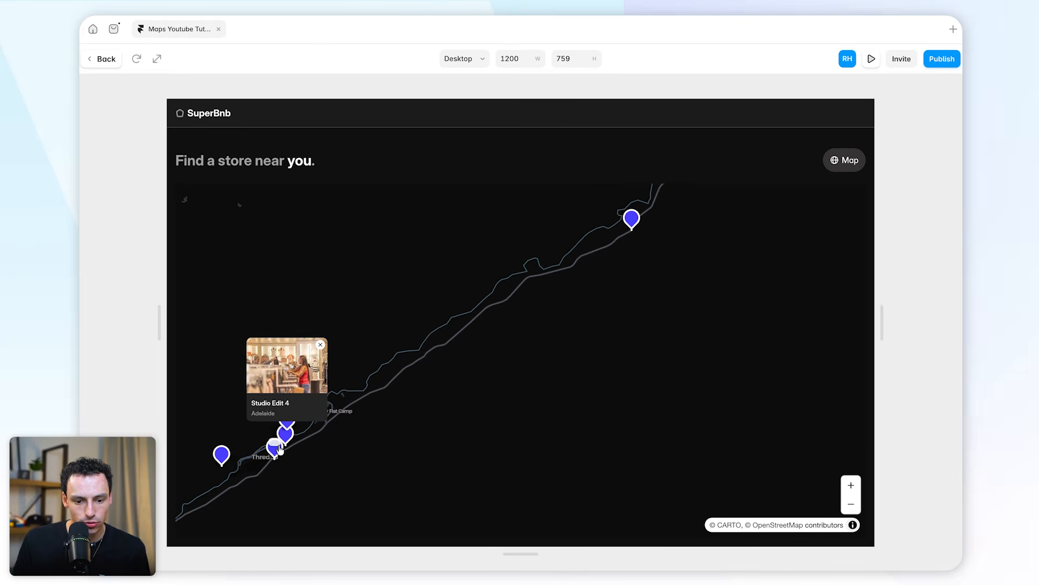
left_click(279, 448)
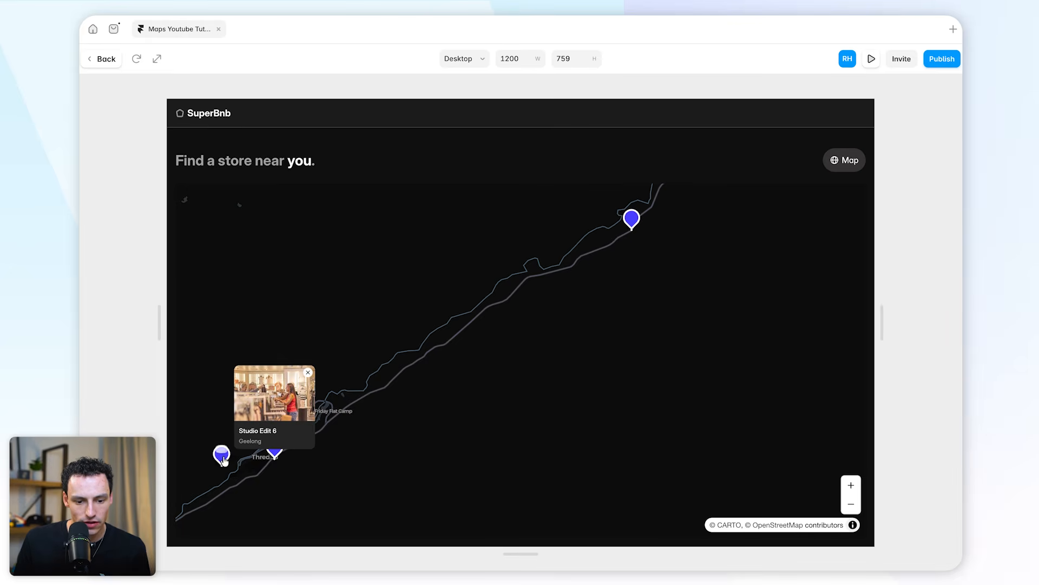
left_click(218, 453)
left_click(284, 445)
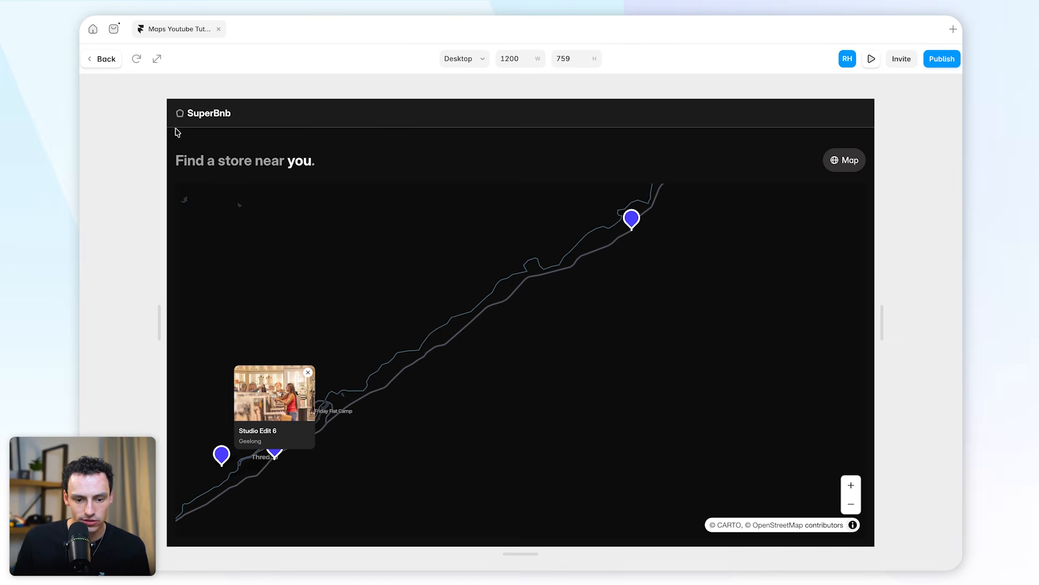
left_click(106, 58)
Disable the marker hover popup in the Mapframe map's element settings
left_click(662, 326)
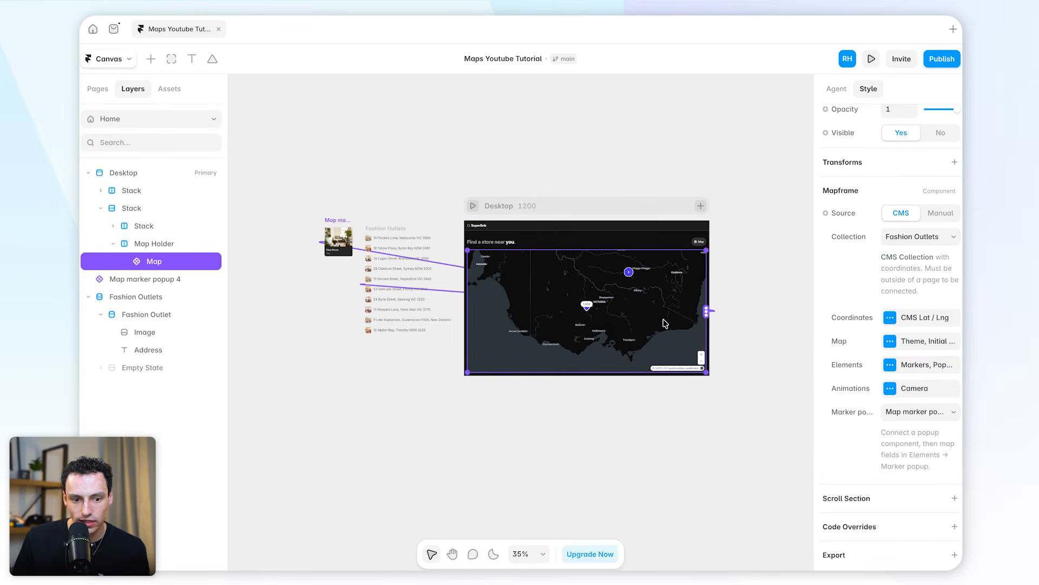
left_click(903, 368)
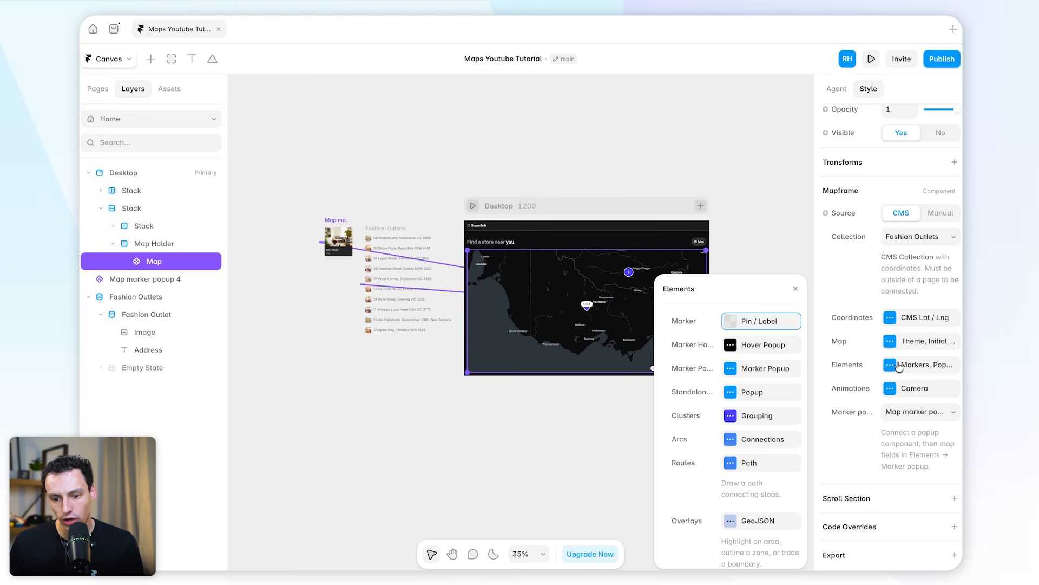
left_click(747, 342)
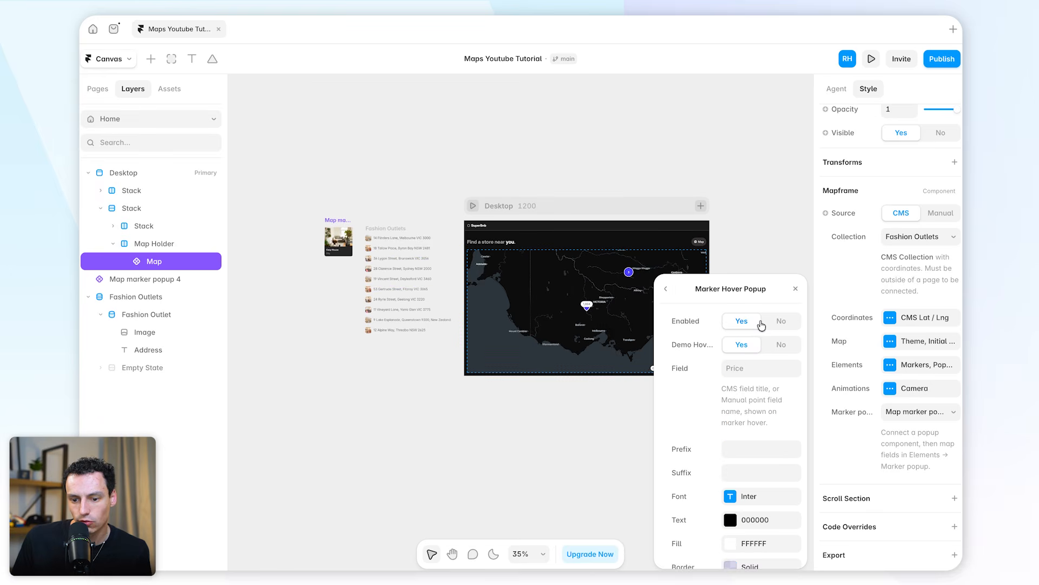
left_click(779, 324)
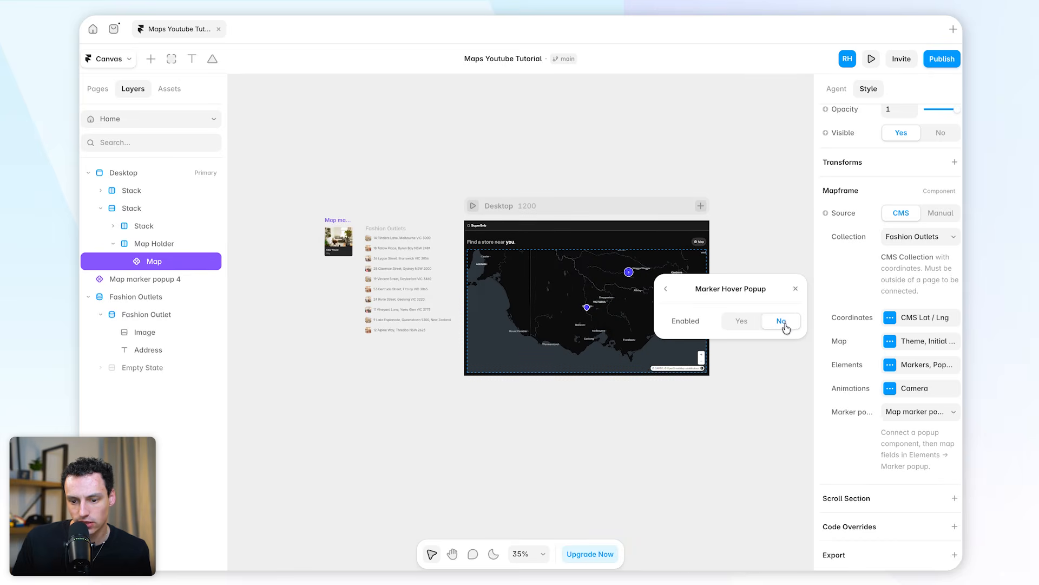
left_click(665, 289)
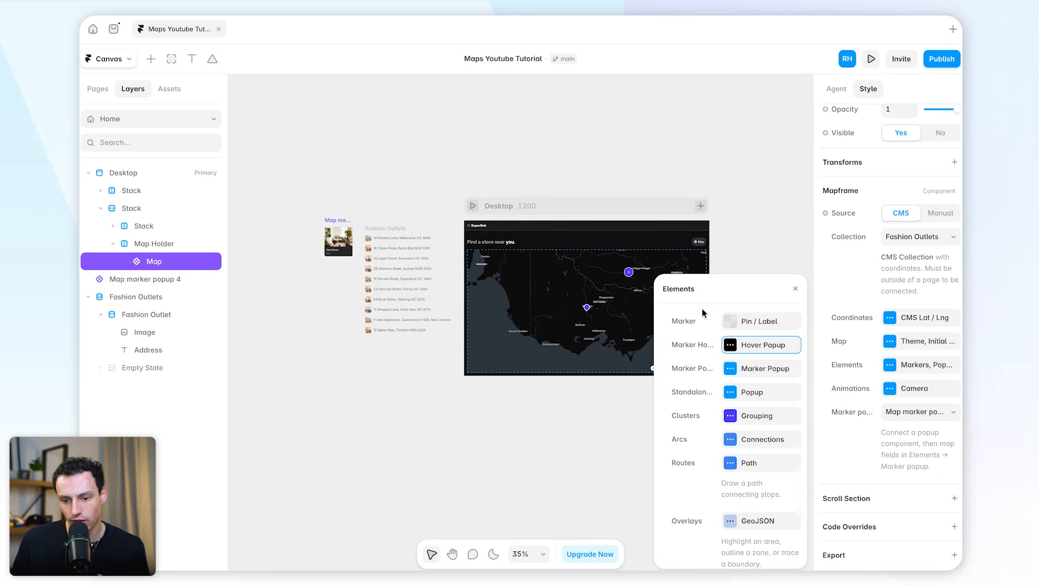
Change the map's marker type to Label and set its CMS field to Store Name
left_click(742, 322)
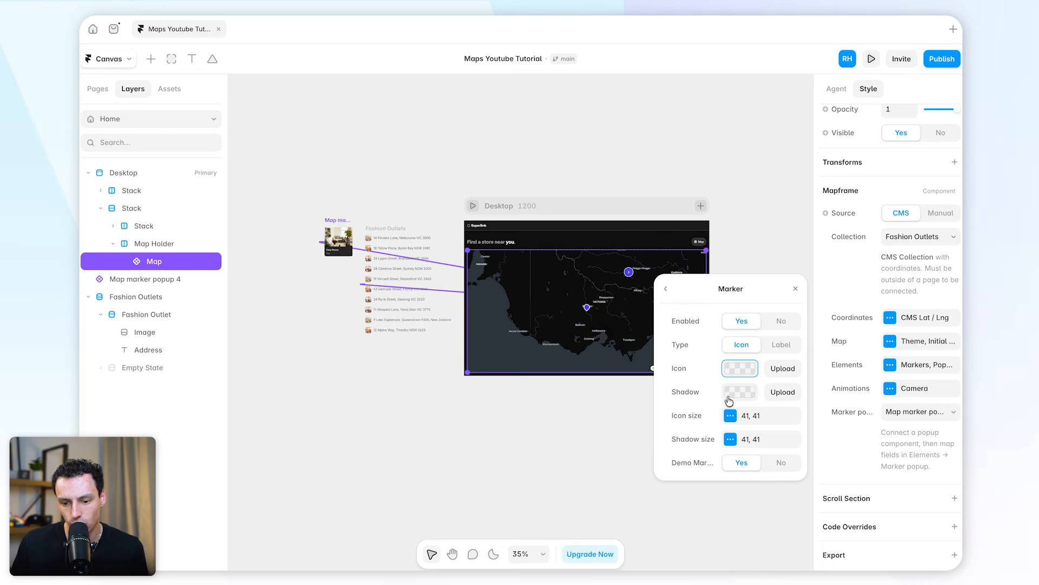
left_click(782, 346)
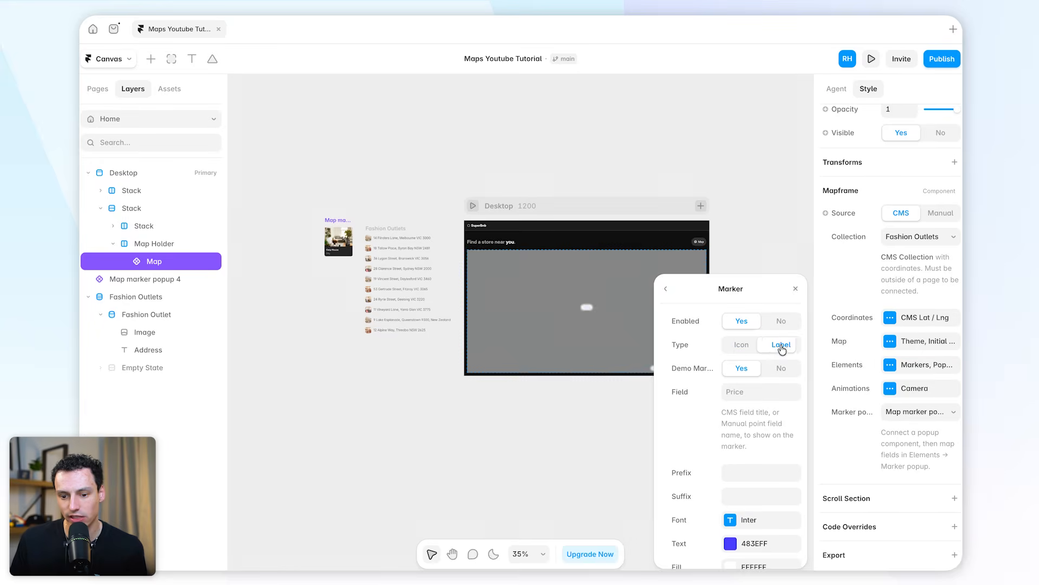
scroll(743, 399, "down", 4)
scroll(744, 399, "up", 4)
left_click(745, 392)
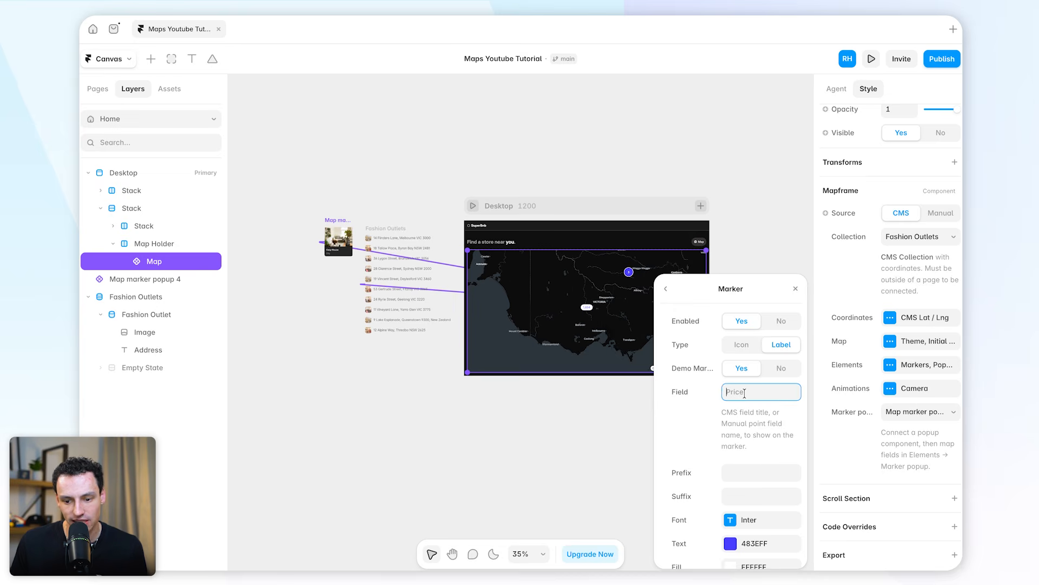
type("S")
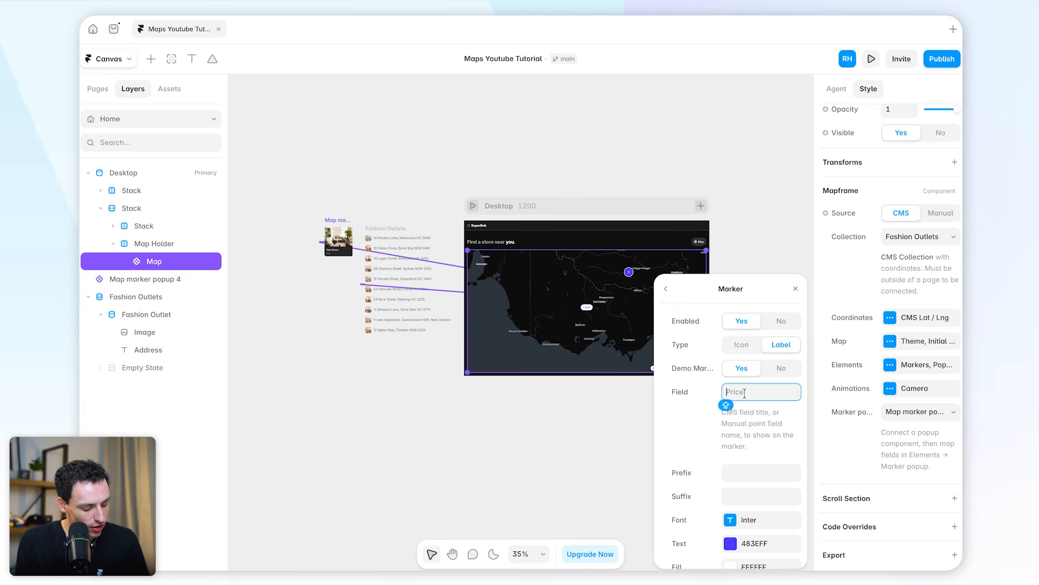
type("tore Name")
Set the marker label font to Inter Display with a heavier upright weight
left_click(758, 518)
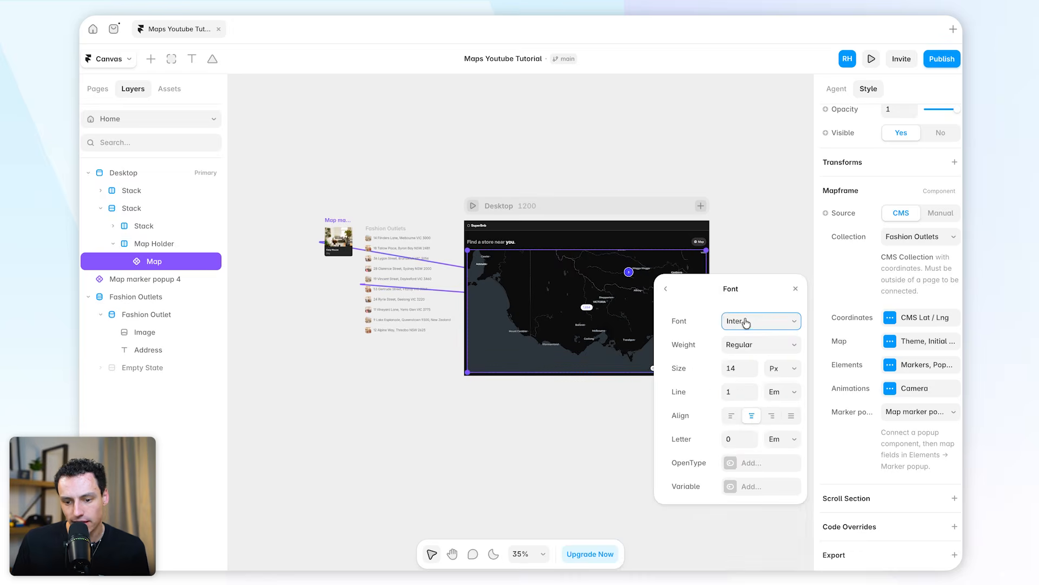
left_click(748, 319)
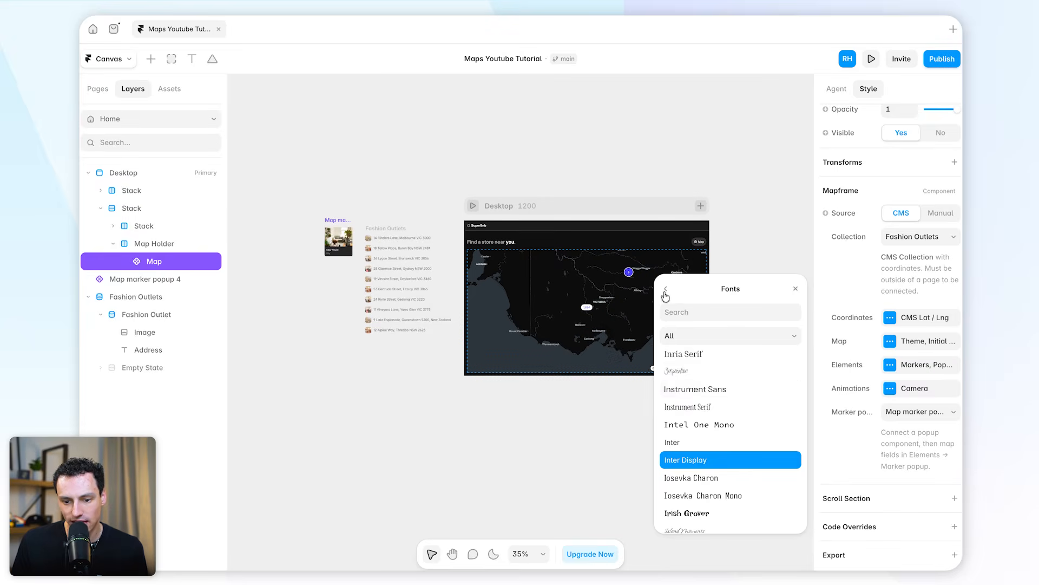
left_click(725, 460)
left_click(762, 347)
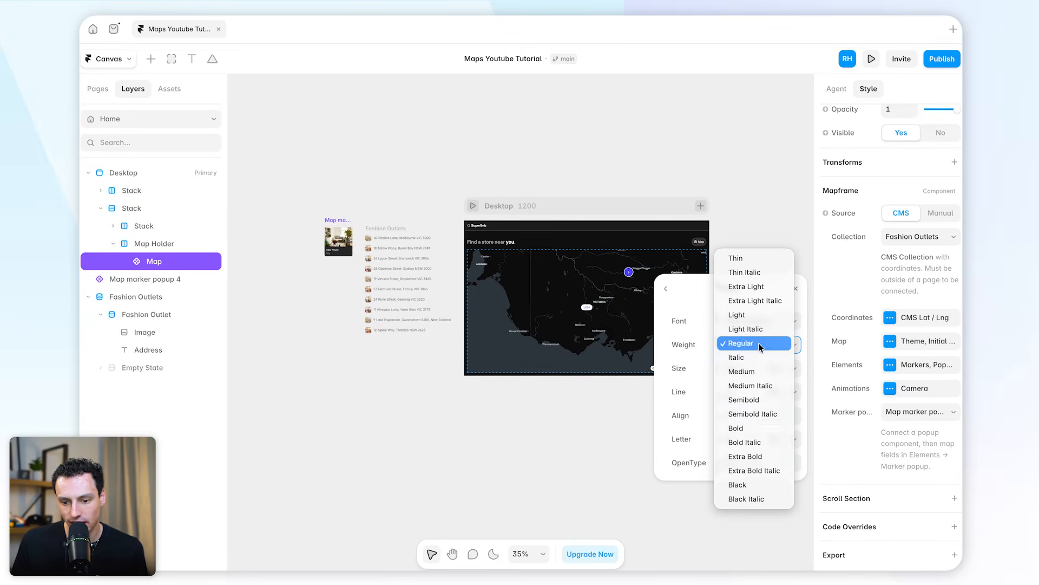
left_click(757, 415)
Preview the page, examine the store name labels around Daylesford and their popups, and return to the canvas
left_click(472, 205)
scroll(534, 391, "up", 10)
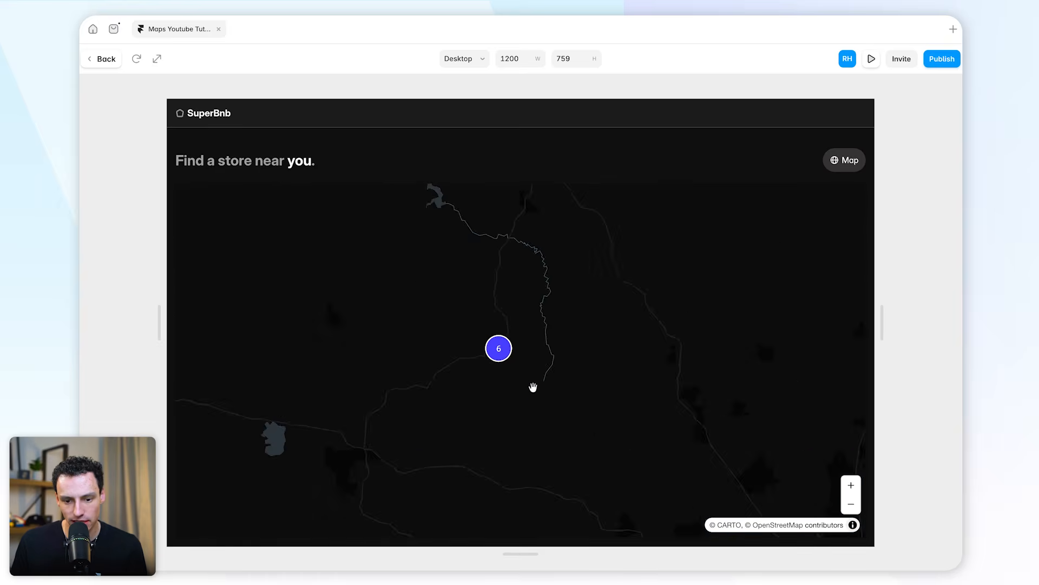
left_click_drag(443, 262, 583, 406)
scroll(532, 347, "up", 4)
scroll(532, 347, "up", 5)
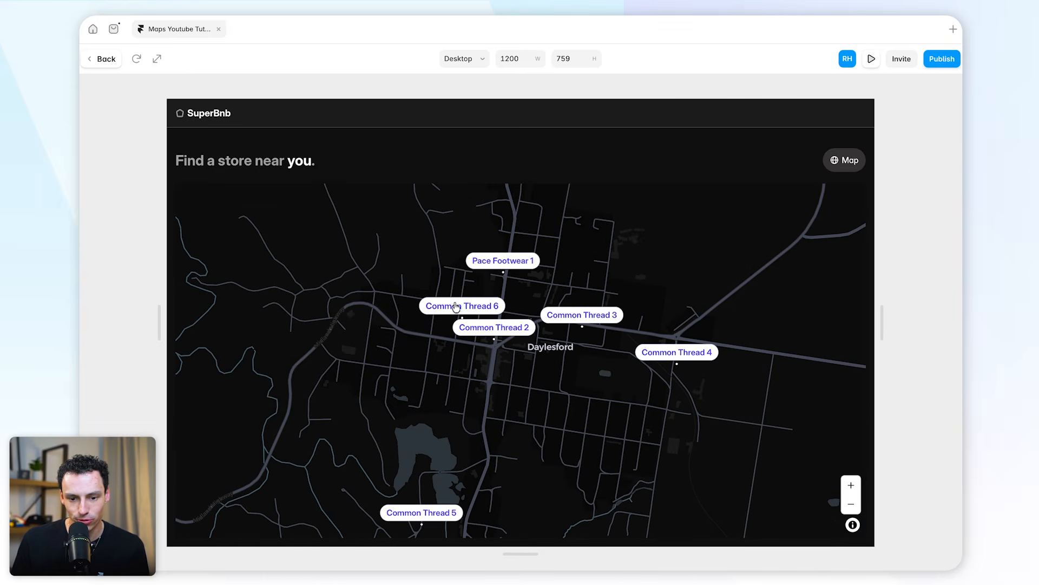
left_click(503, 261)
left_click(585, 315)
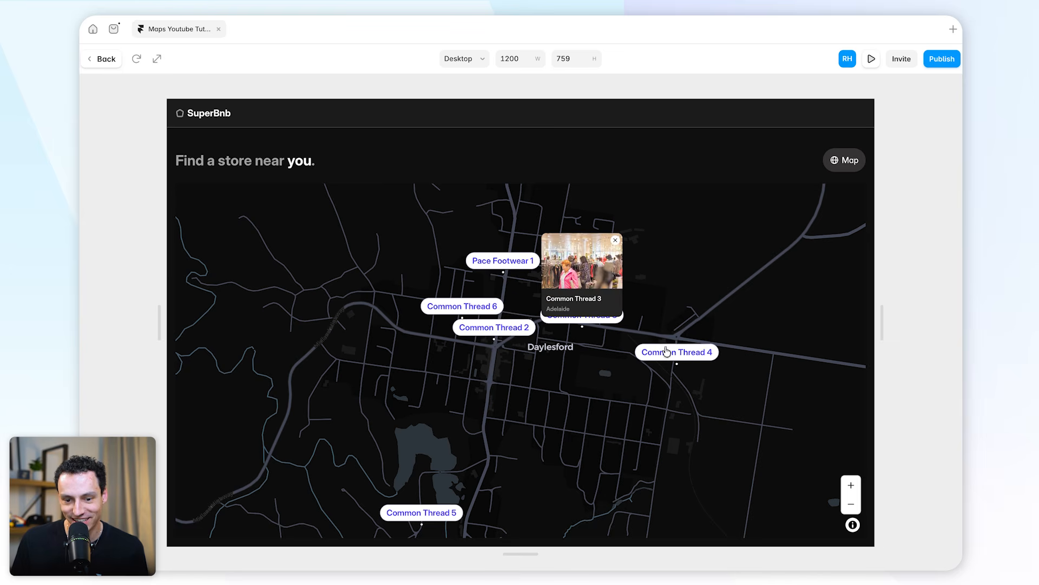
left_click(678, 352)
left_click(487, 327)
left_click(434, 308)
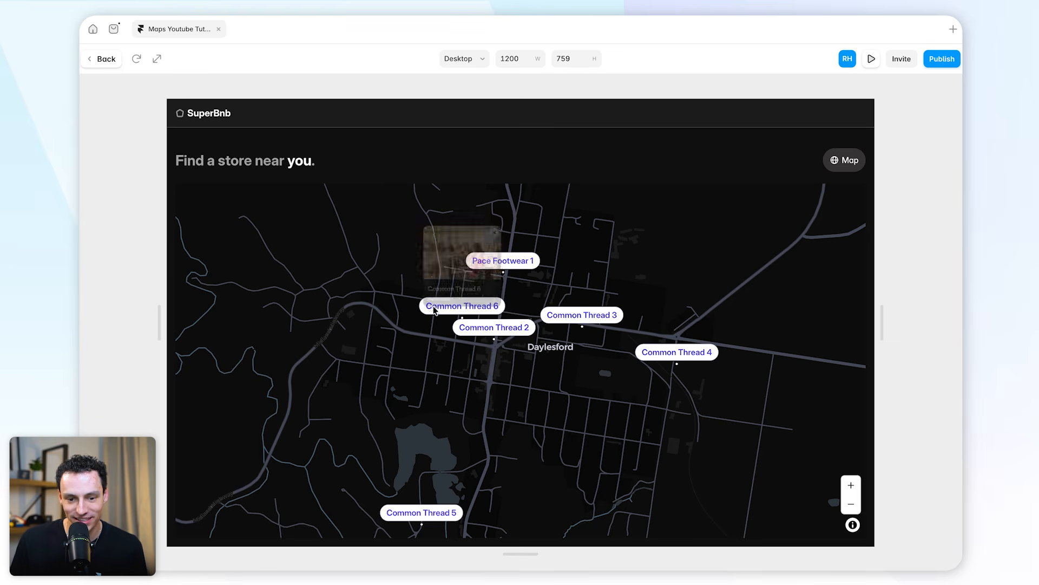
left_click(634, 283)
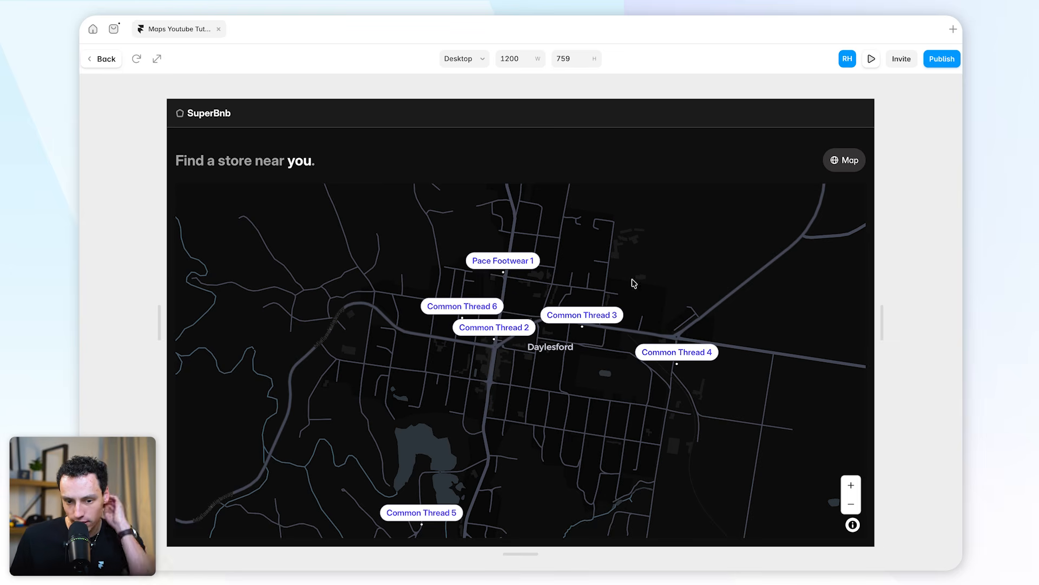
left_click(102, 59)
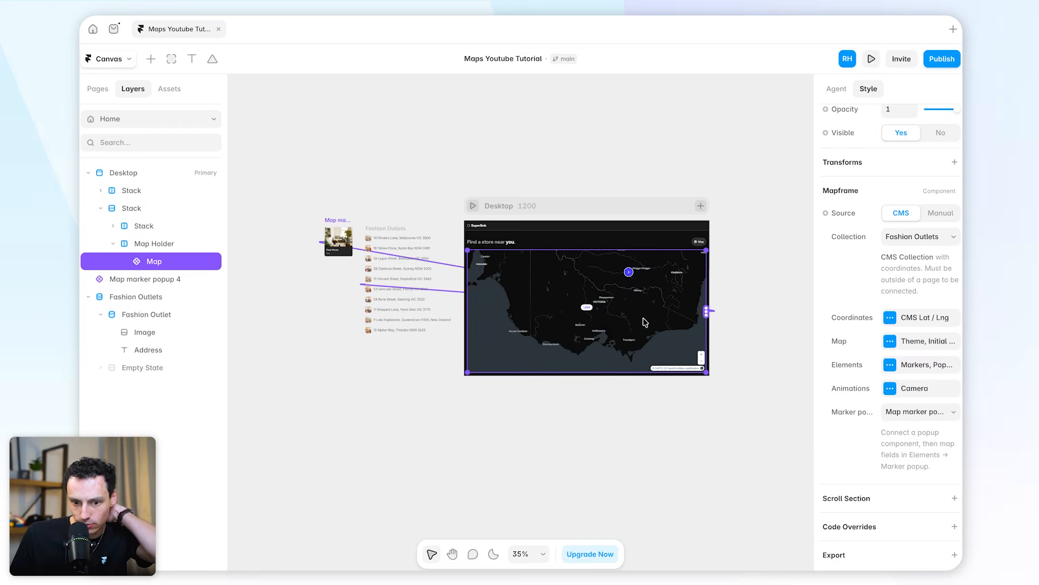
Apply the Grey colour style to the marker label text in the map's marker settings
left_click(890, 367)
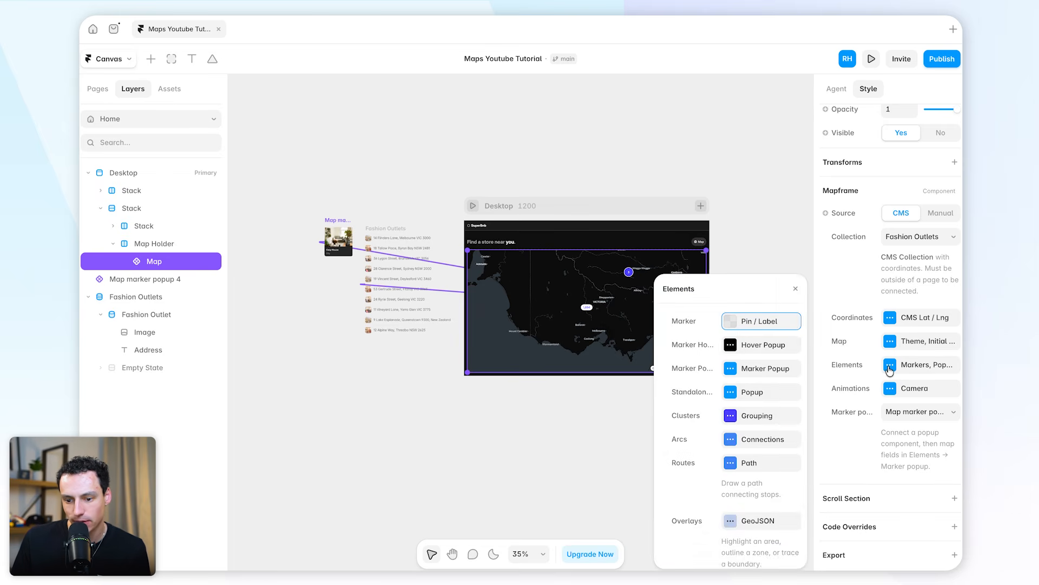
left_click(742, 322)
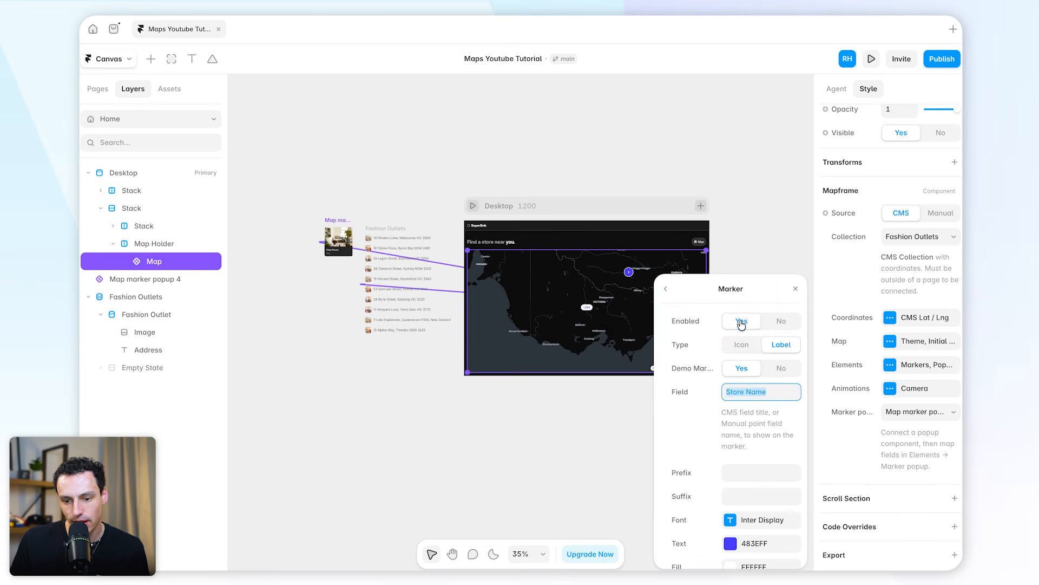
scroll(741, 491, "down", 3)
left_click(730, 371)
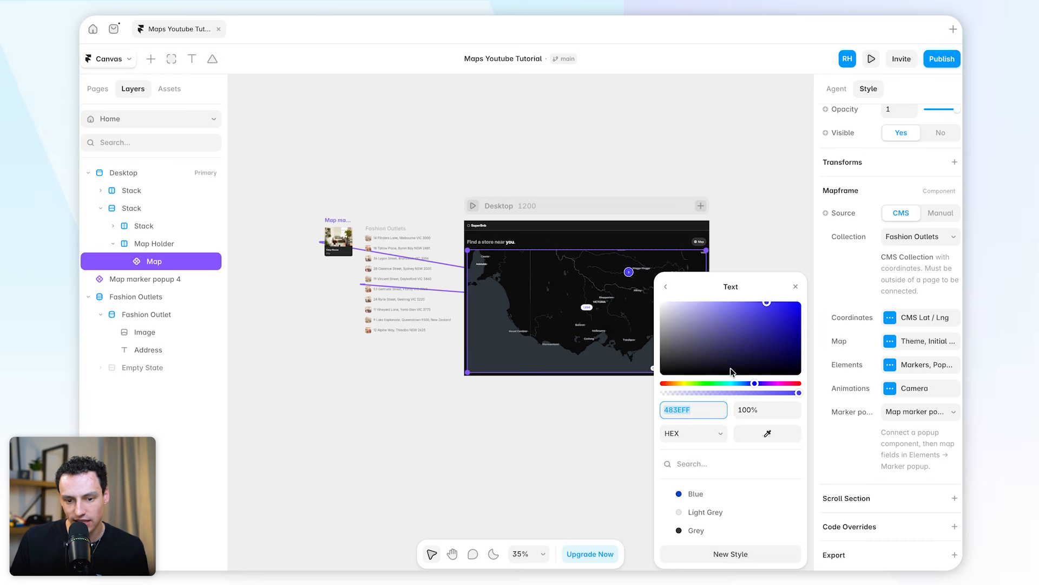
left_click(697, 531)
left_click(667, 289)
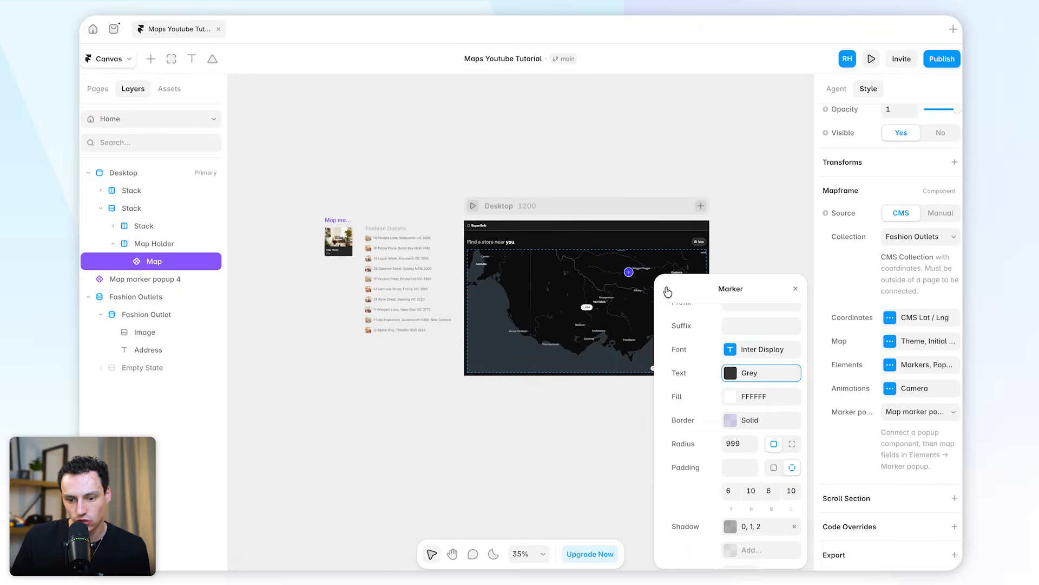
Set the border width of the map's marker labels to 0
left_click(731, 403)
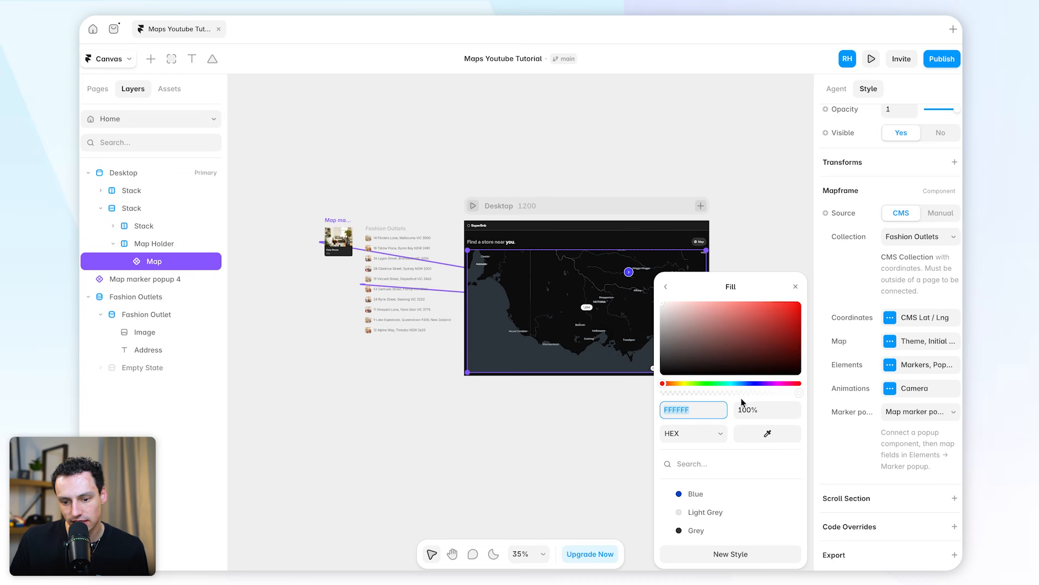
left_click(666, 286)
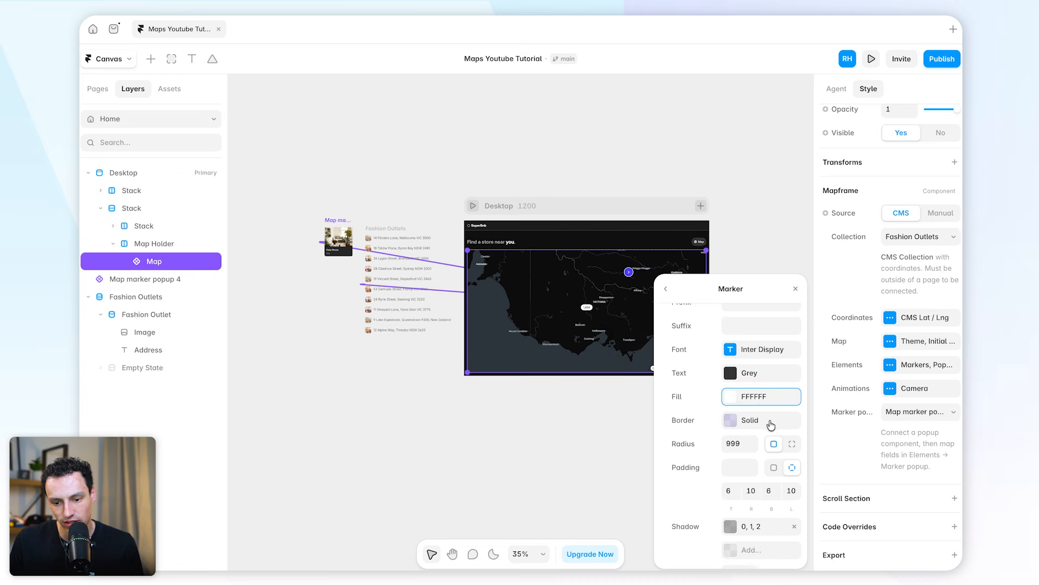
left_click(767, 421)
left_click(733, 345)
type("0")
key("Return")
left_click(665, 289)
scroll(733, 458, "down", 2)
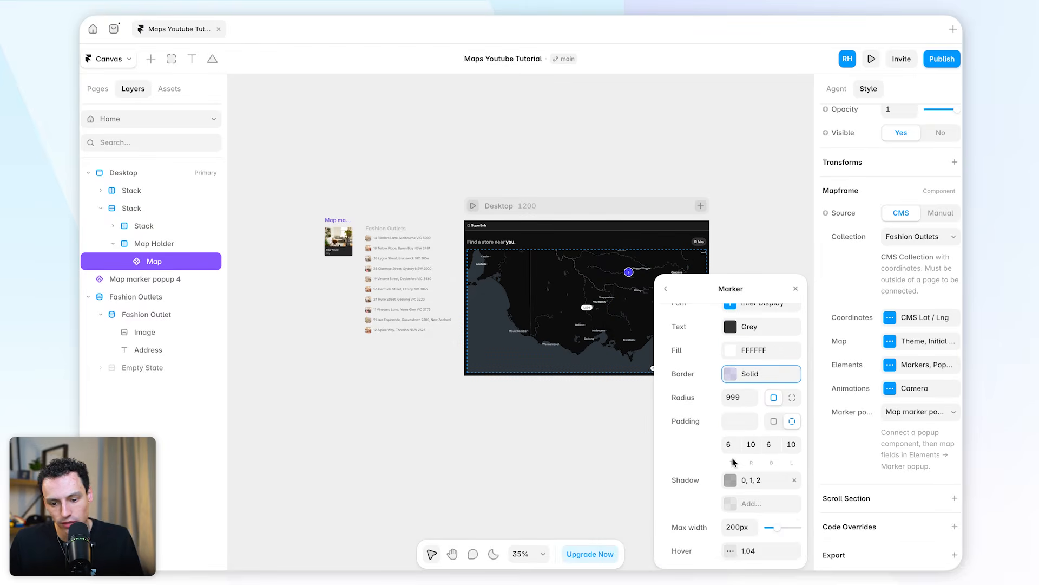
Preview the page, examine the store labels around Geelong and their popups, and return to the canvas
key("super+p")
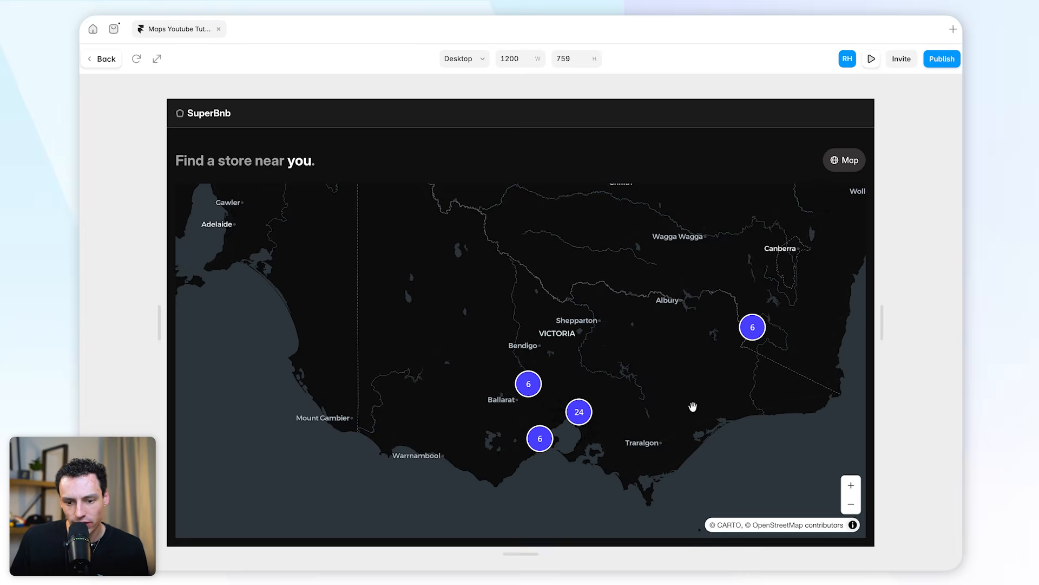
scroll(537, 444, "up", 10)
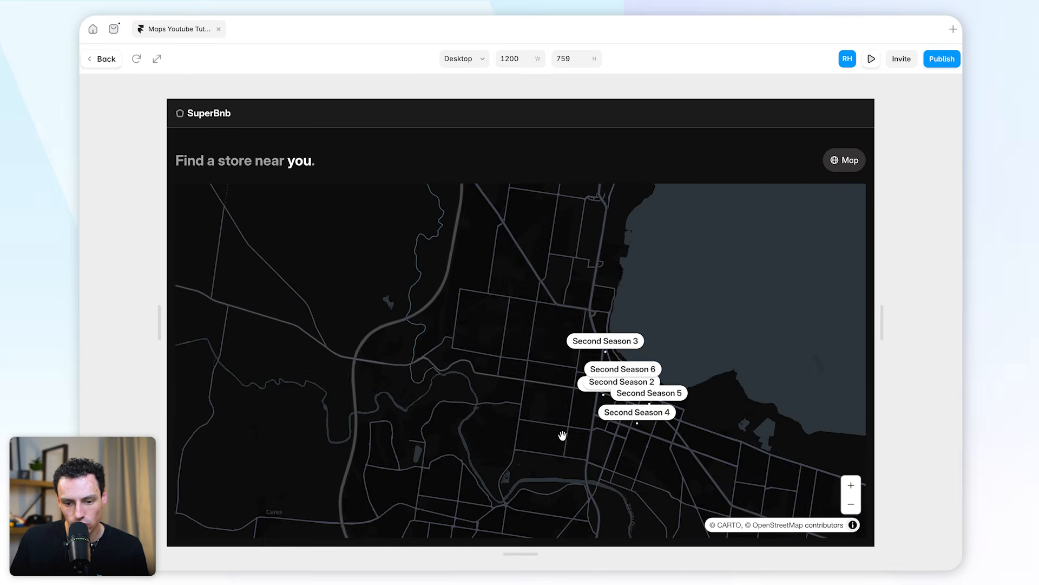
scroll(672, 402, "up", 3)
left_click_drag(672, 402, 707, 350)
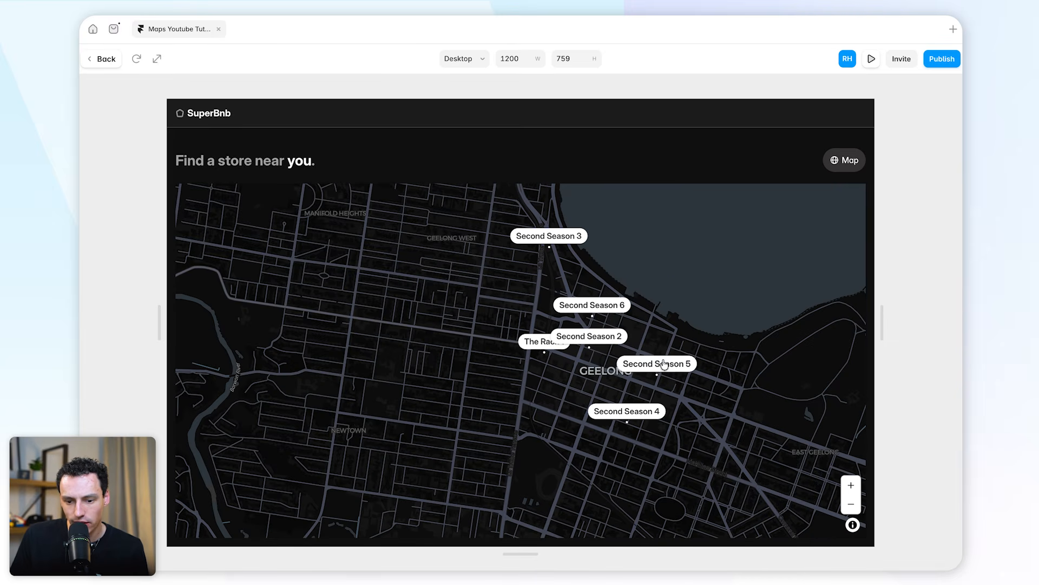
left_click(650, 363)
left_click(590, 338)
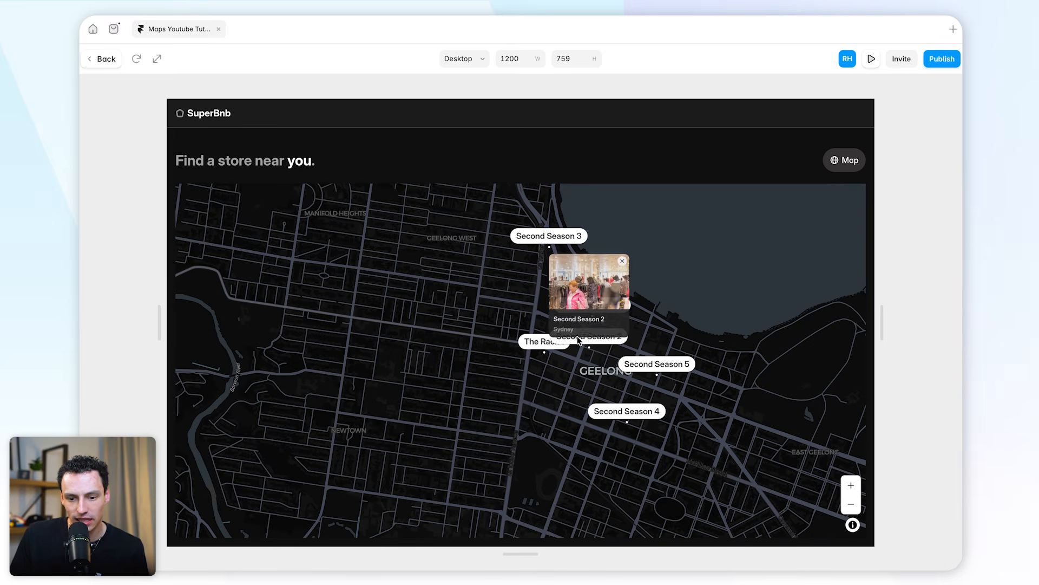
left_click(536, 342)
left_click(550, 241)
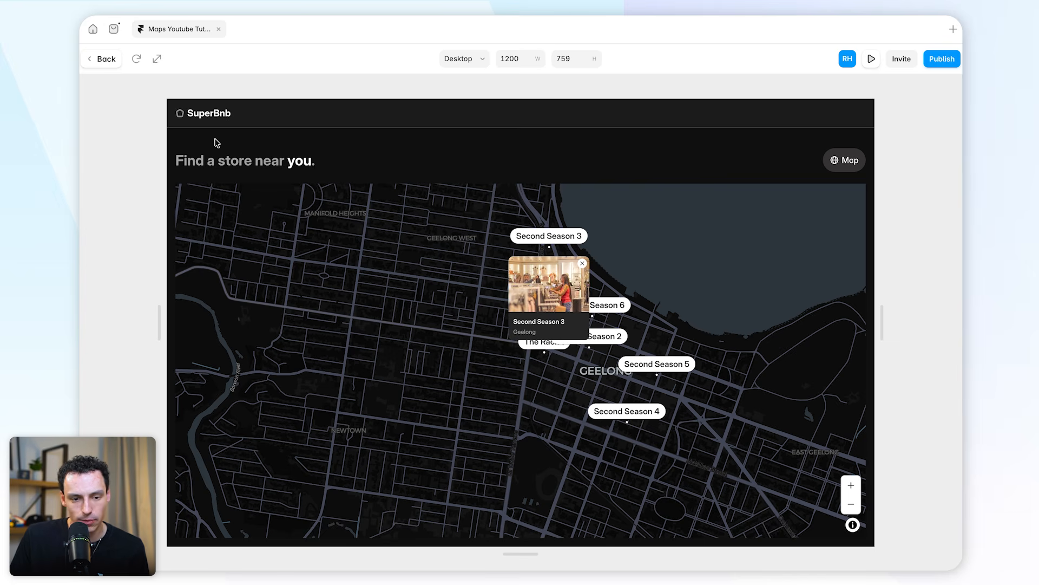
left_click(100, 59)
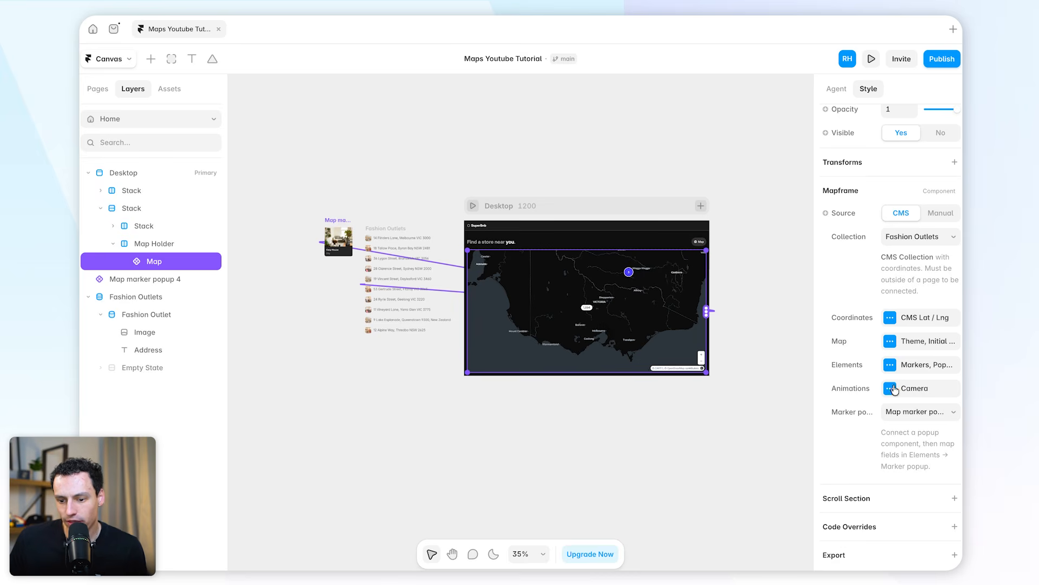
Enable the map's Marker Tour animation and preview how it travels between the store markers
left_click(916, 394)
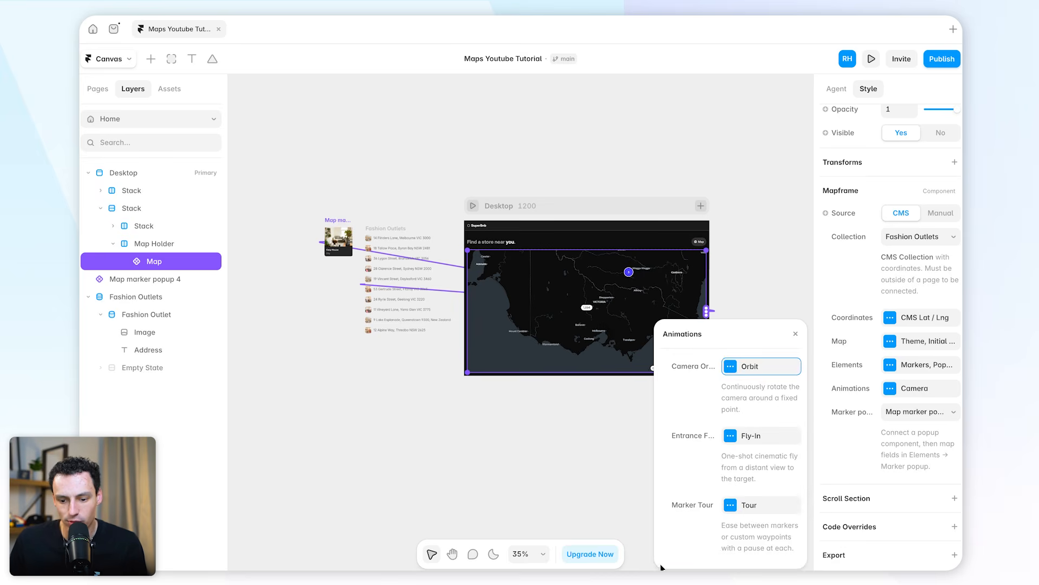
left_click(726, 505)
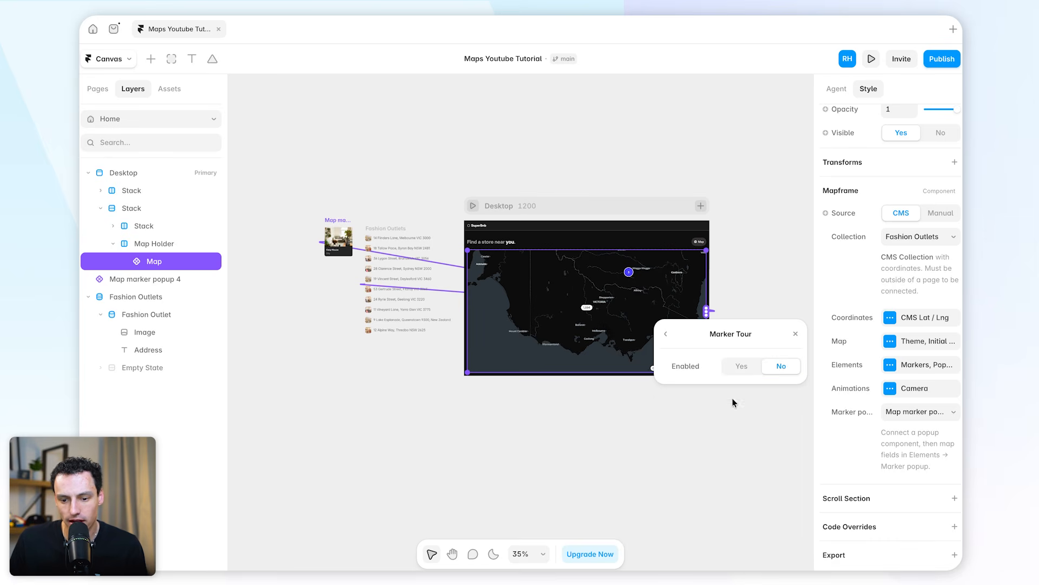
left_click(737, 368)
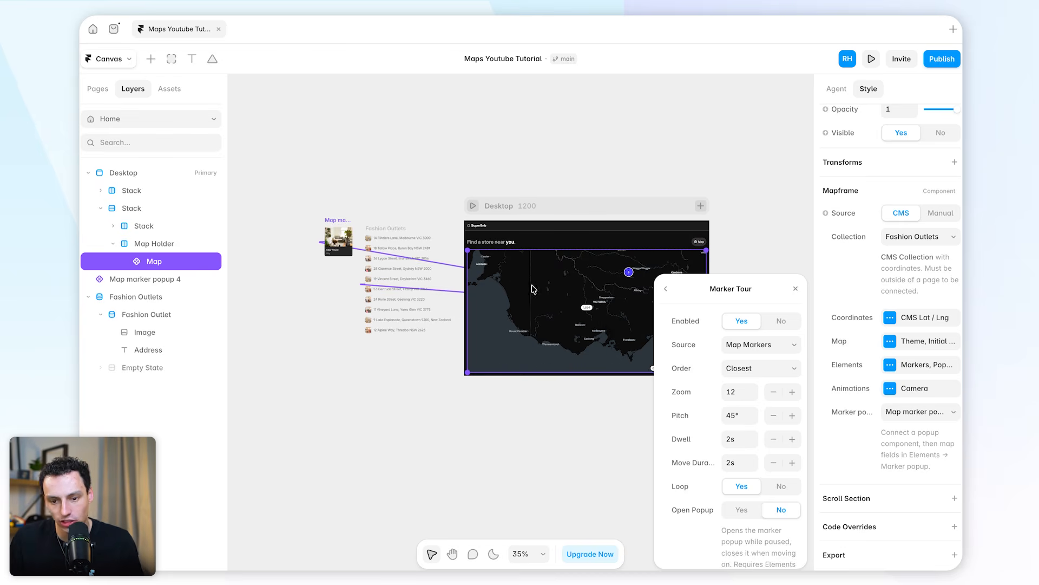
left_click(473, 206)
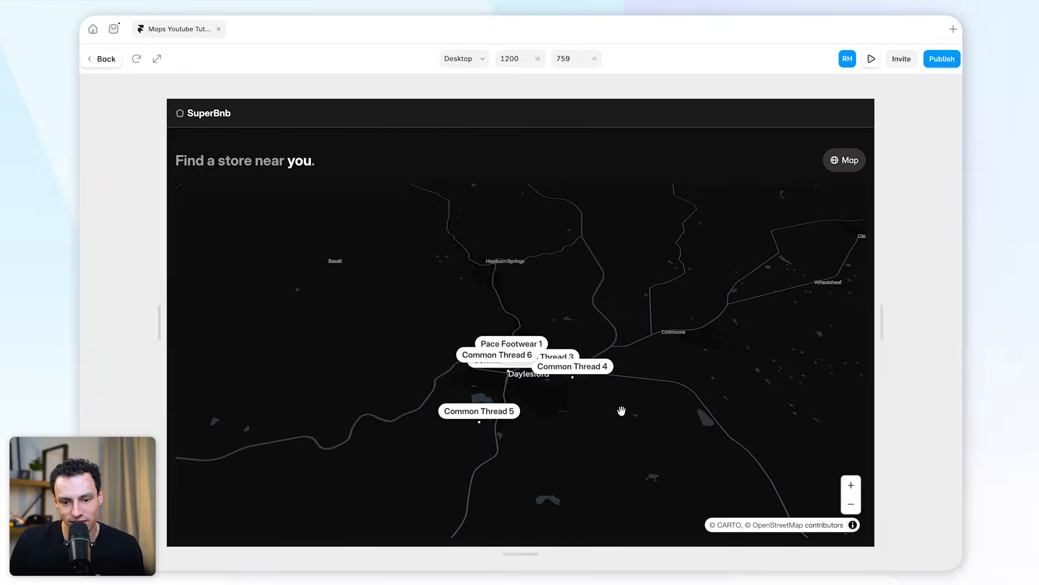
key("Escape")
Set the Marker Tour zoom to 20
left_click(751, 508)
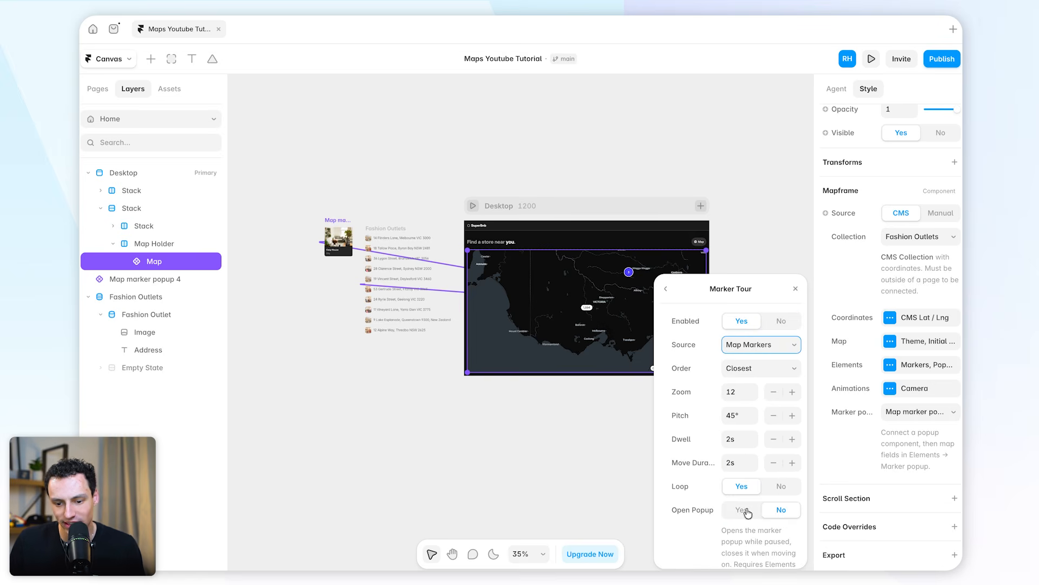
left_click(740, 393)
type("20")
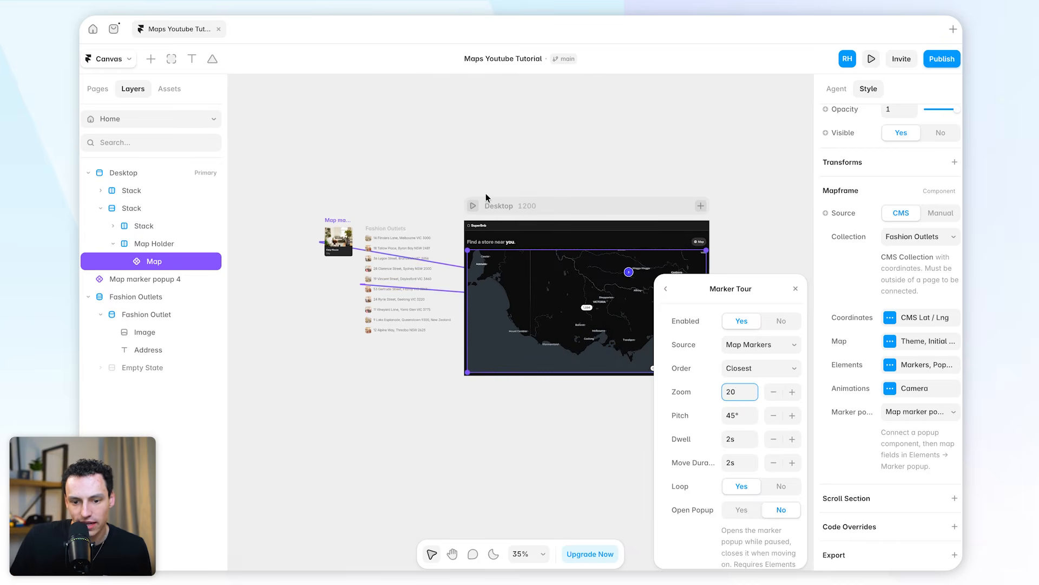
Preview the close-up marker tour, examine a store's popup while the tour runs, and return to the canvas
left_click(472, 205)
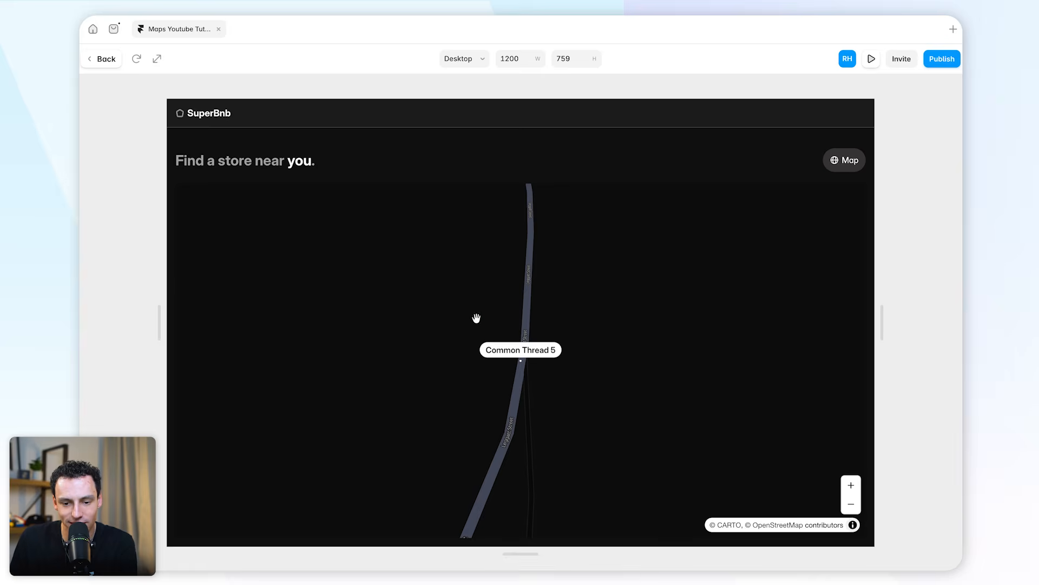
left_click(551, 352)
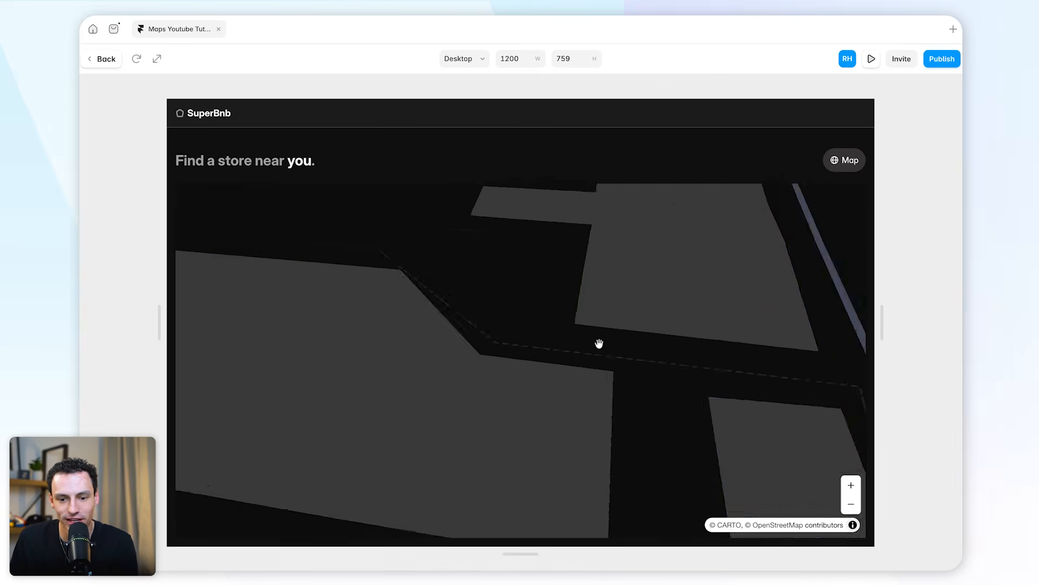
left_click(538, 347)
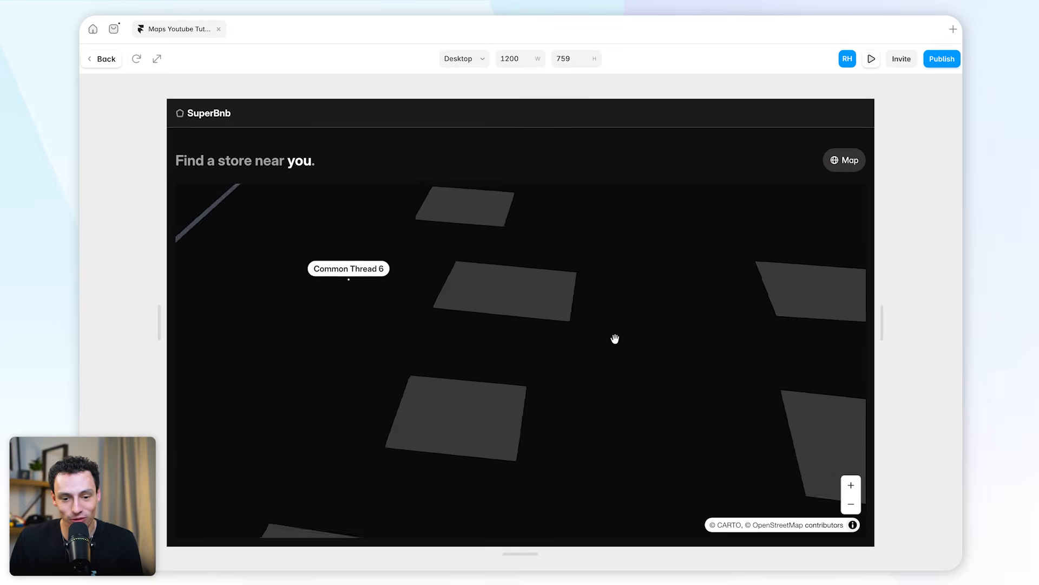
left_click(545, 352)
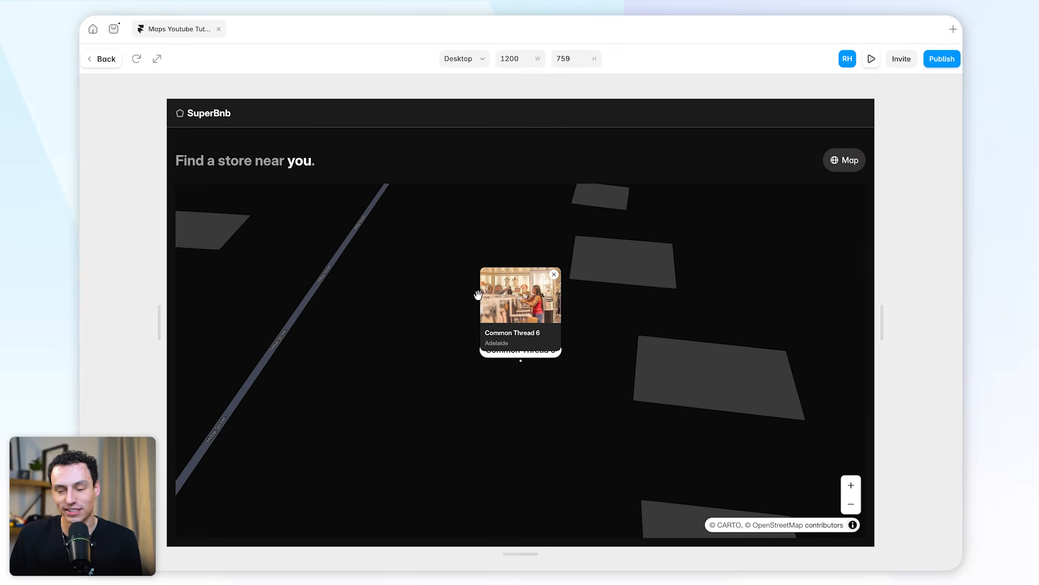
left_click(554, 275)
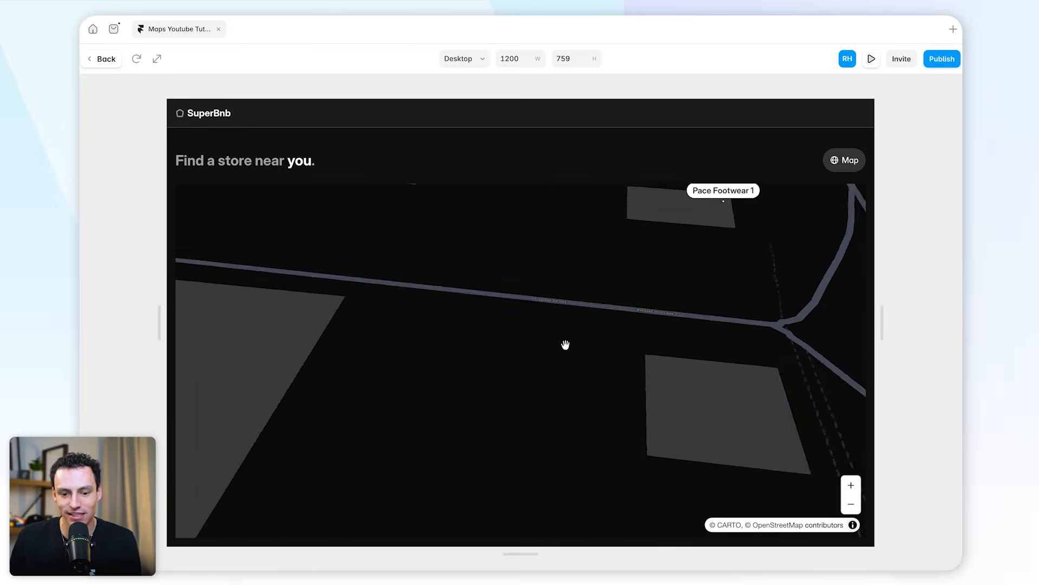
left_click(105, 61)
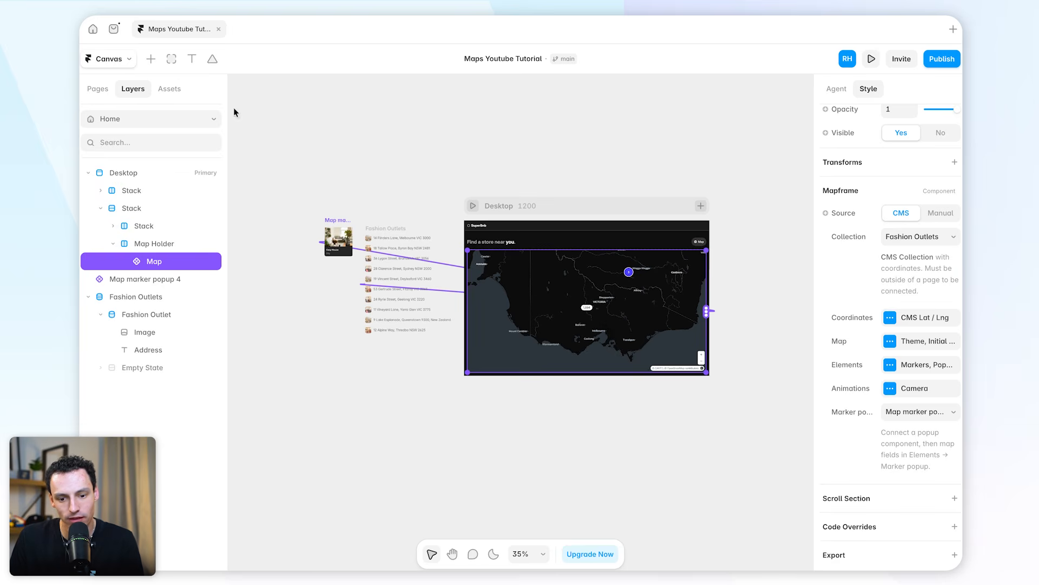
Disable the map's Marker Tour animation and preview the store clusters at different zoom levels
left_click(905, 389)
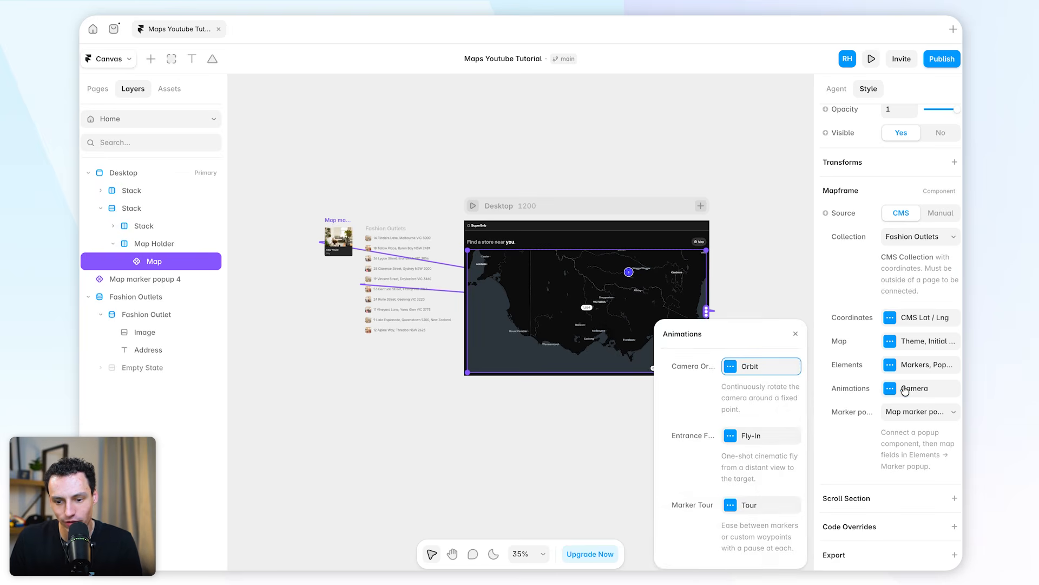
left_click(751, 506)
left_click(790, 319)
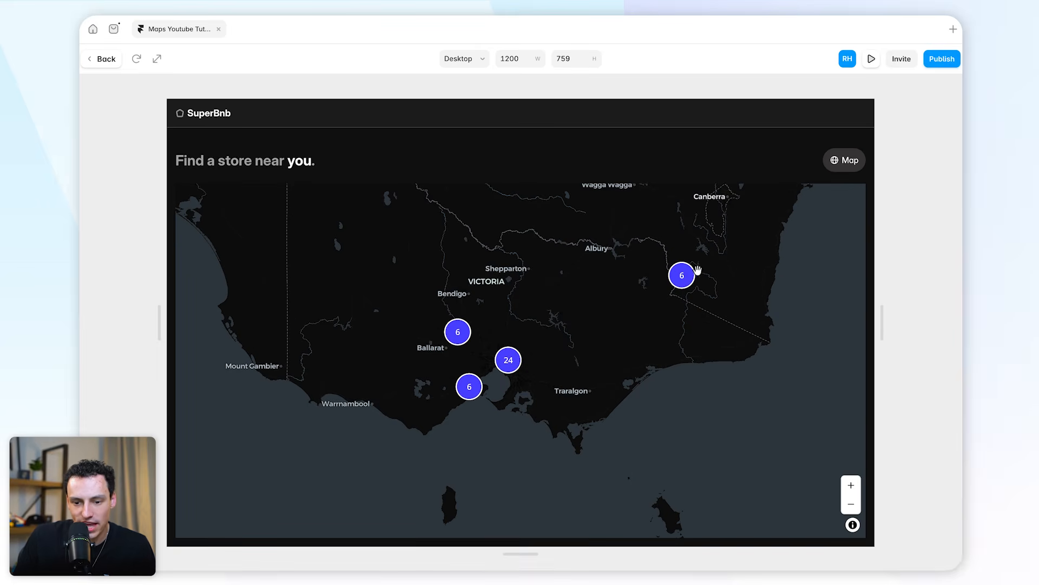
scroll(463, 364, "down", 6)
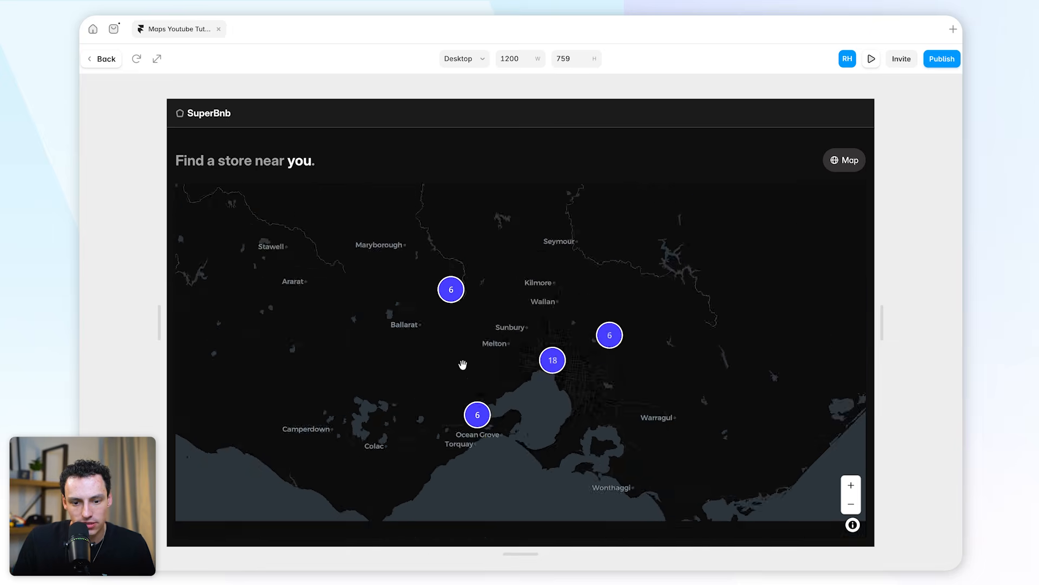
scroll(475, 366, "up", 5)
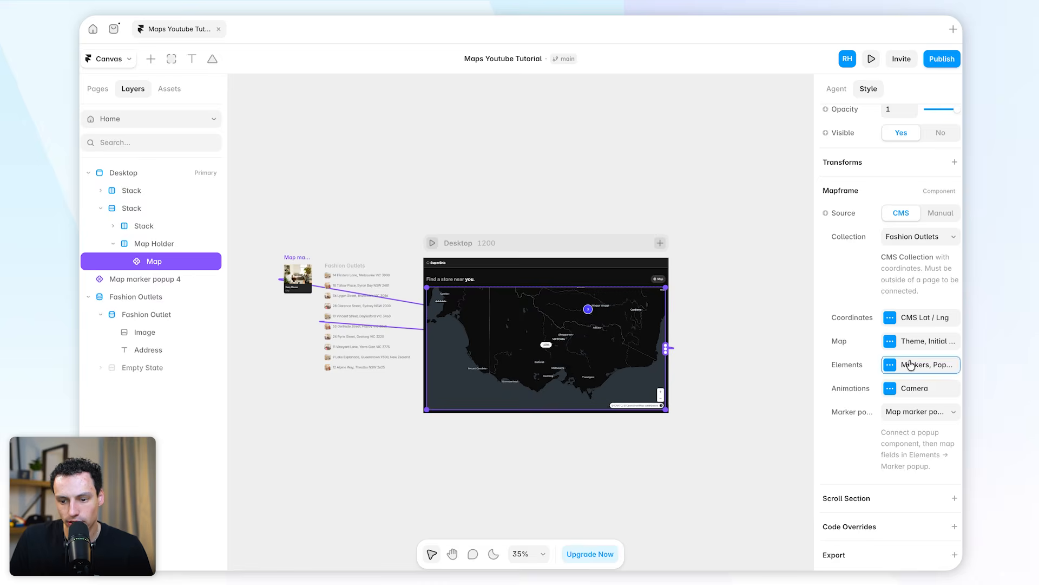
Change the fill colour of the map's marker clusters to FFFFFF
left_click(911, 365)
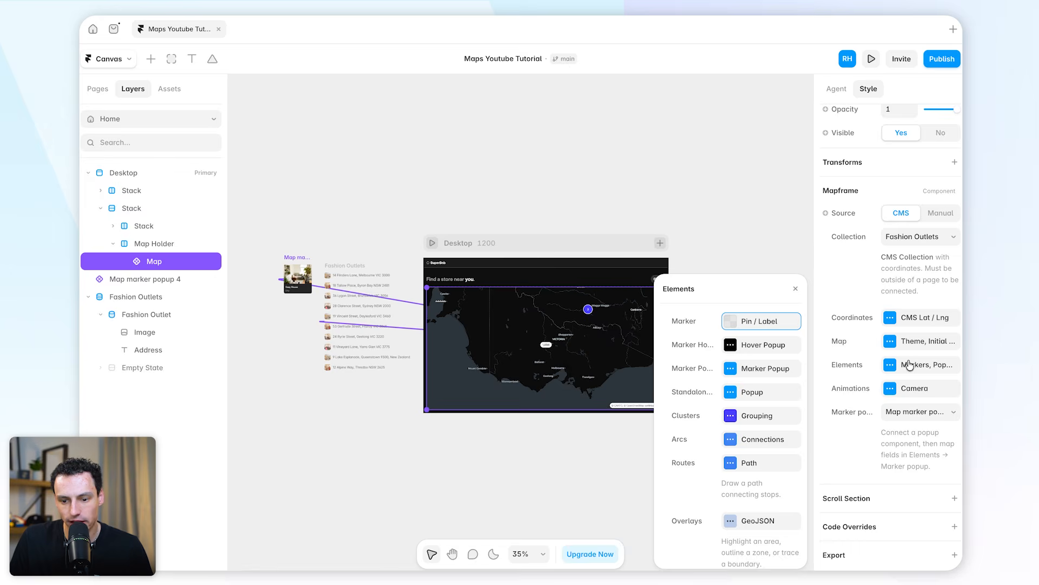
left_click(726, 418)
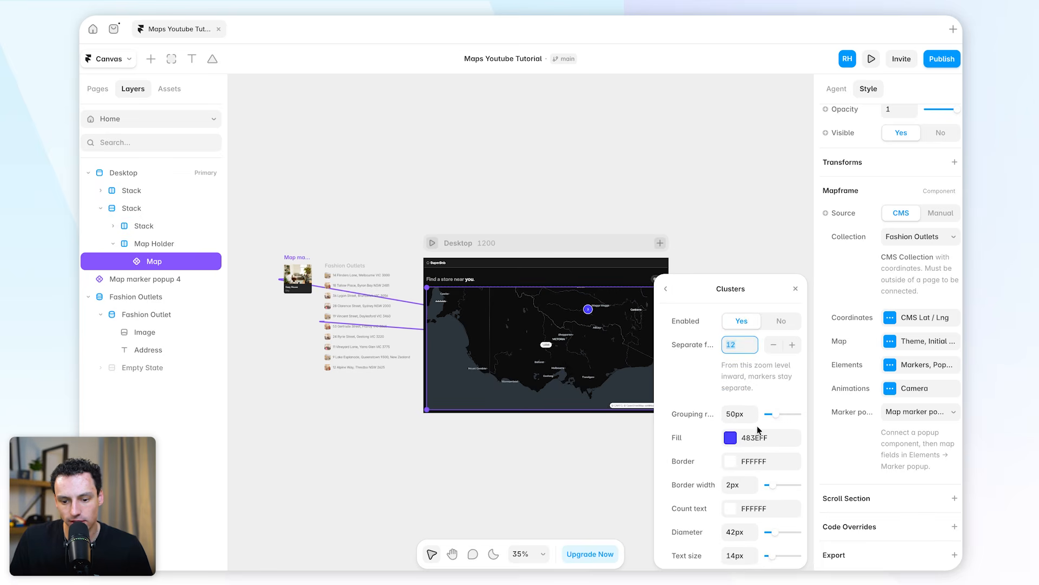
left_click(731, 432)
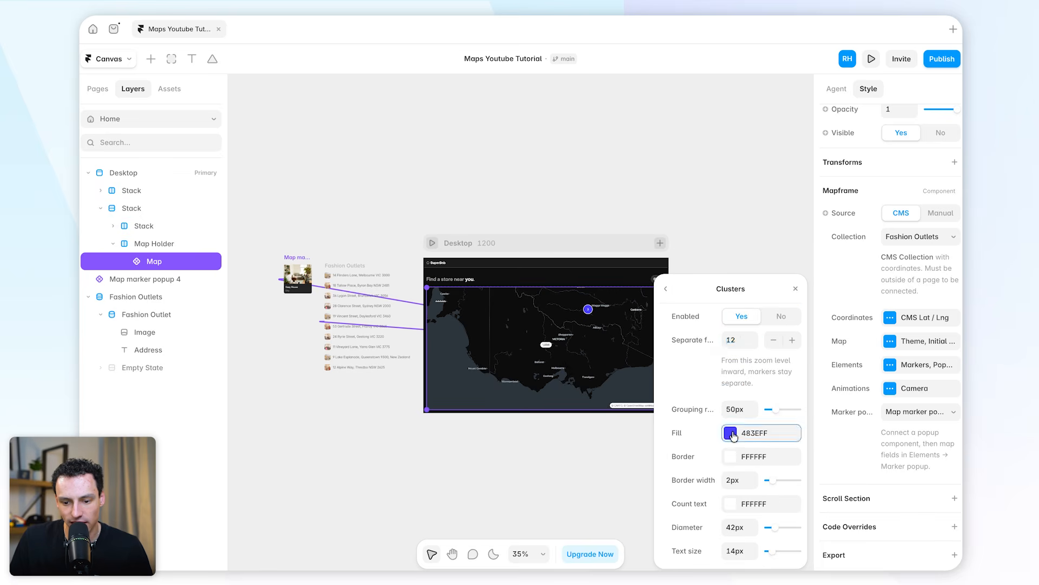
left_click_drag(687, 356, 662, 286)
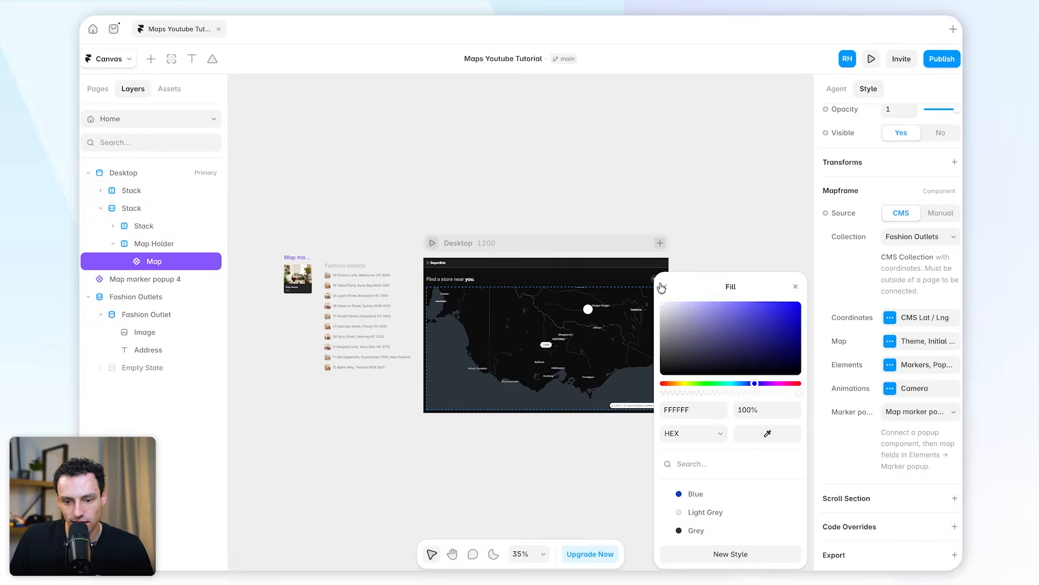
left_click(664, 289)
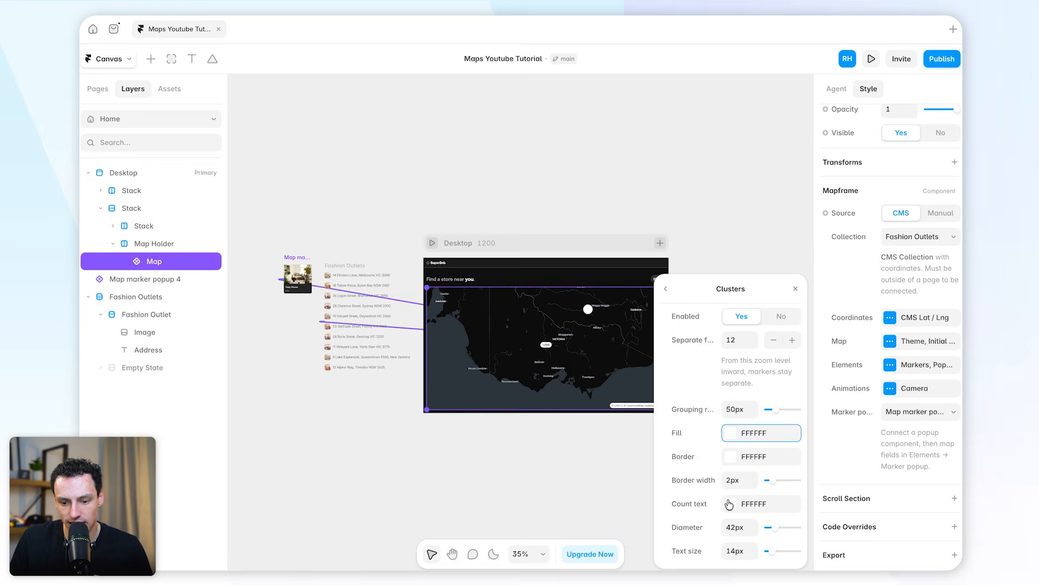
Set both the count text colour and the border colour of the marker clusters to 000000
left_click(735, 503)
left_click_drag(695, 353, 662, 374)
left_click(667, 286)
left_click(759, 443)
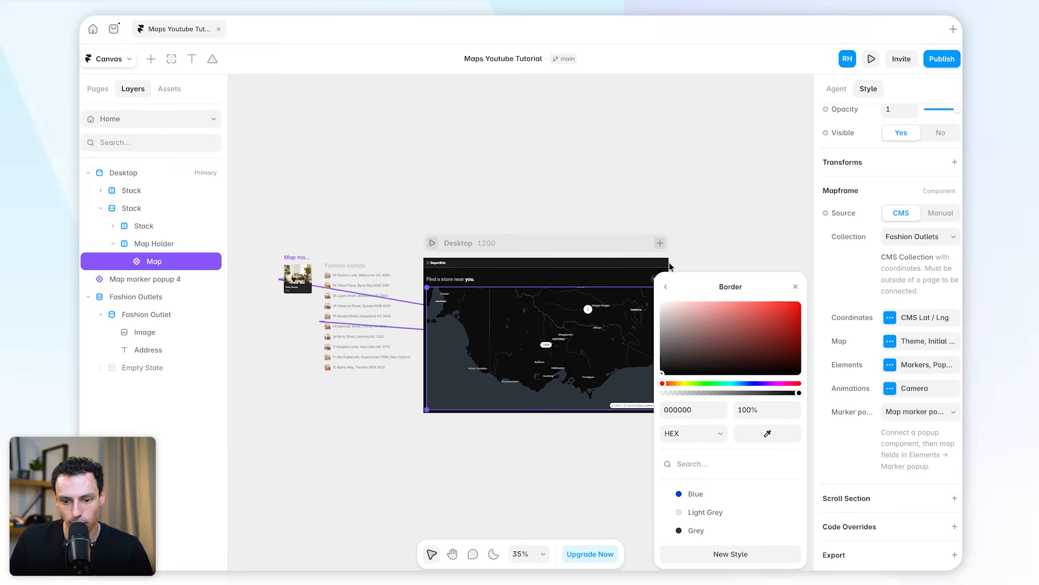
left_click(667, 287)
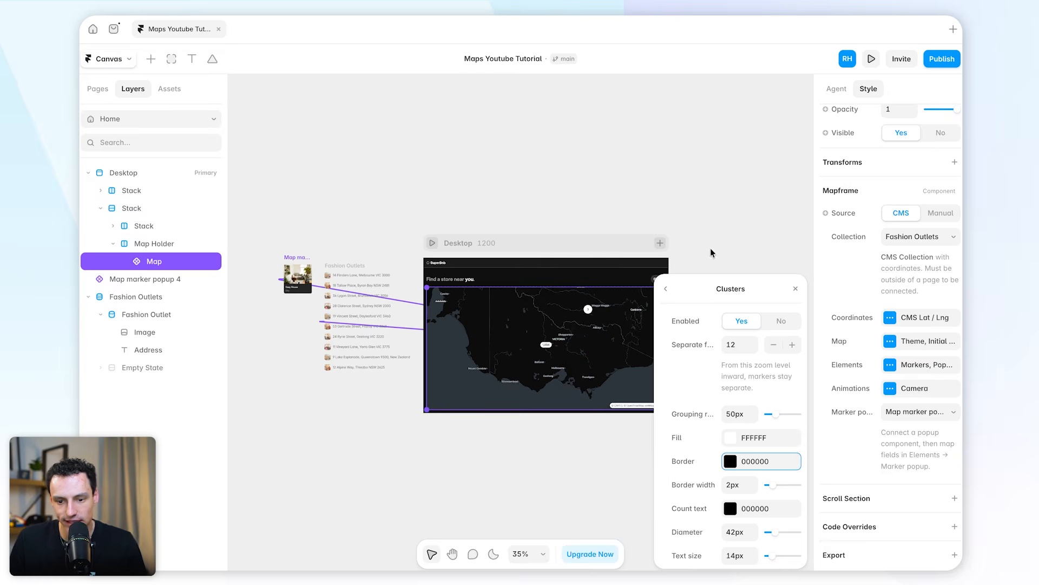
Preview the page and examine the restyled clusters as they separate into store labels around Melbourne
left_click(454, 242)
left_click(433, 243)
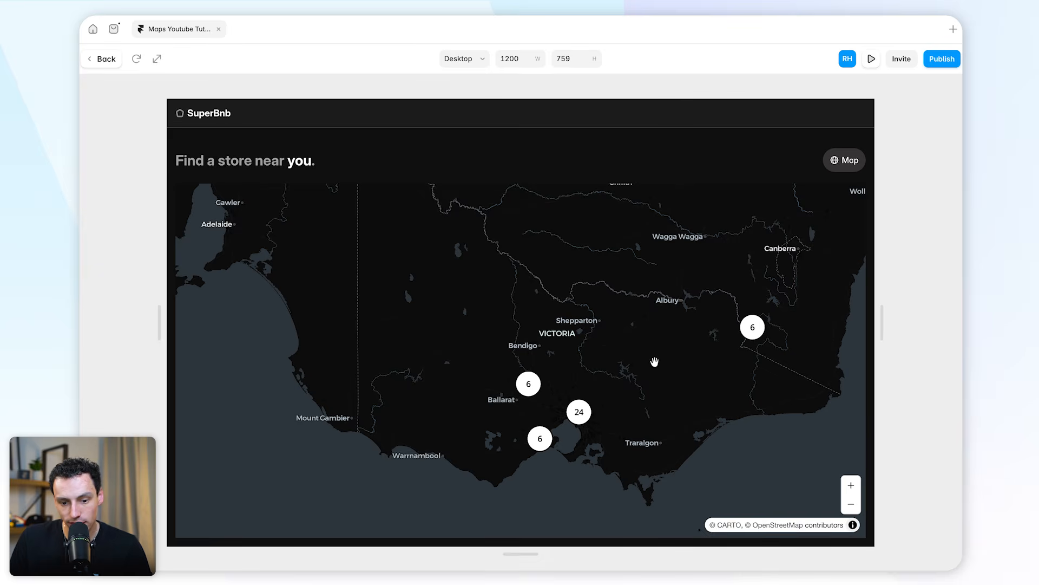
left_click_drag(654, 362, 677, 327)
scroll(576, 371, "up", 5)
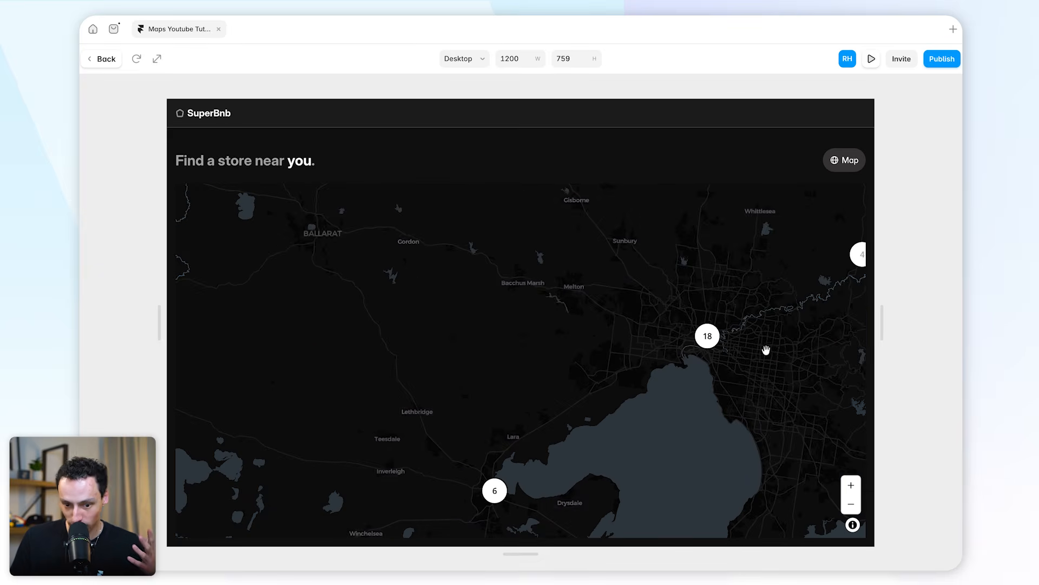
scroll(766, 349, "up", 10)
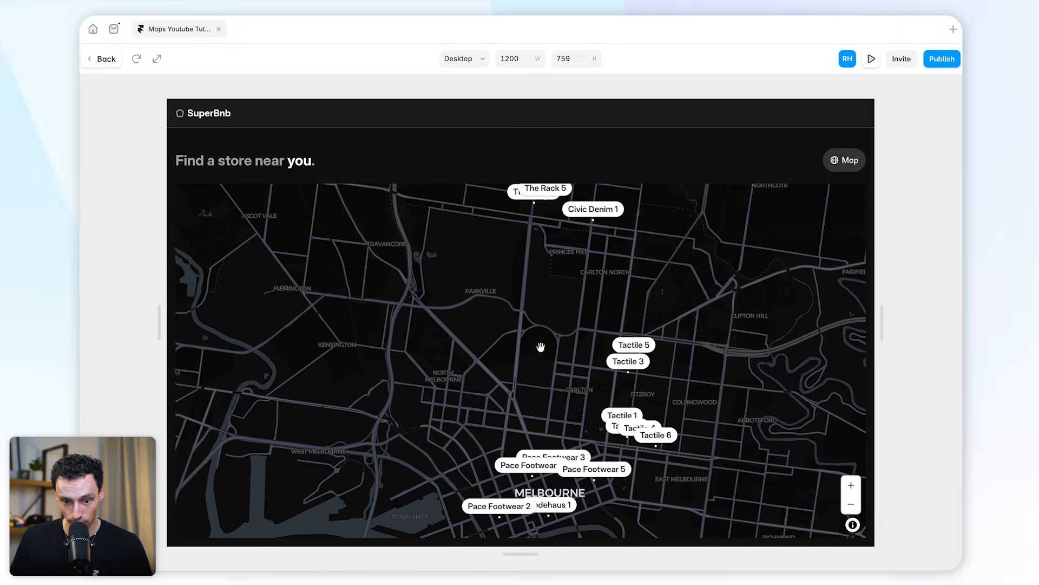
Examine the store-name labels across central Melbourne, Southbank and Fitzroy at closer zoom levels in the map preview
left_click_drag(540, 347, 515, 279)
scroll(538, 367, "up", 3)
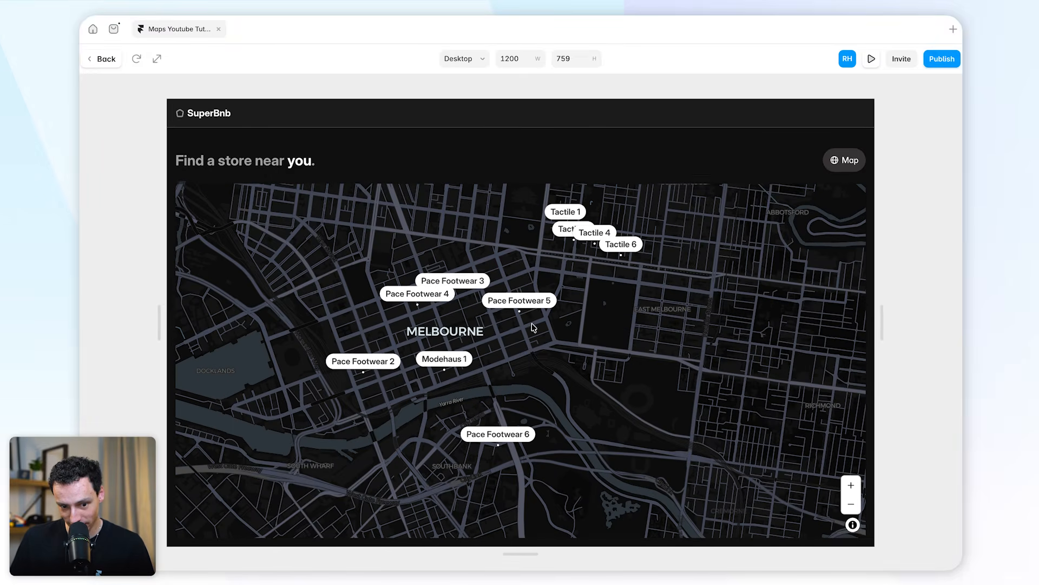
left_click_drag(529, 400, 568, 349)
scroll(517, 329, "up", 3)
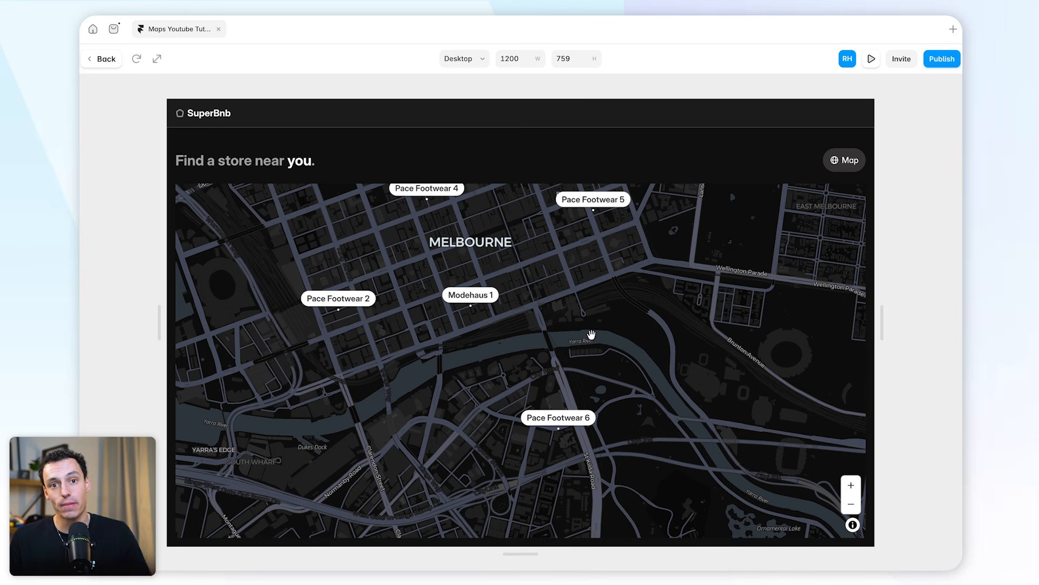
scroll(583, 335, "down", 3)
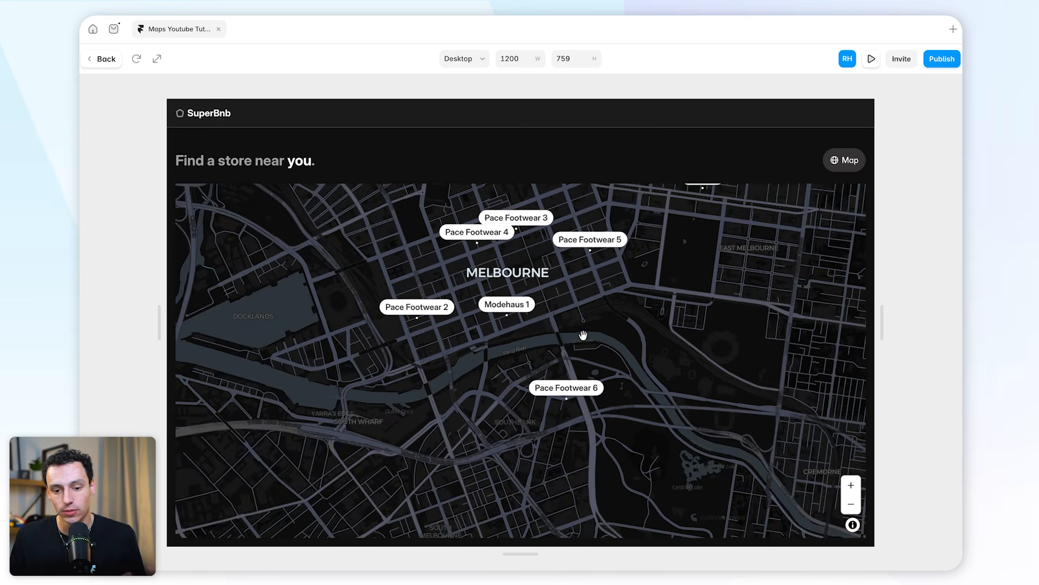
left_click_drag(649, 302, 631, 352)
left_click_drag(641, 316, 601, 396)
left_click_drag(624, 297, 597, 395)
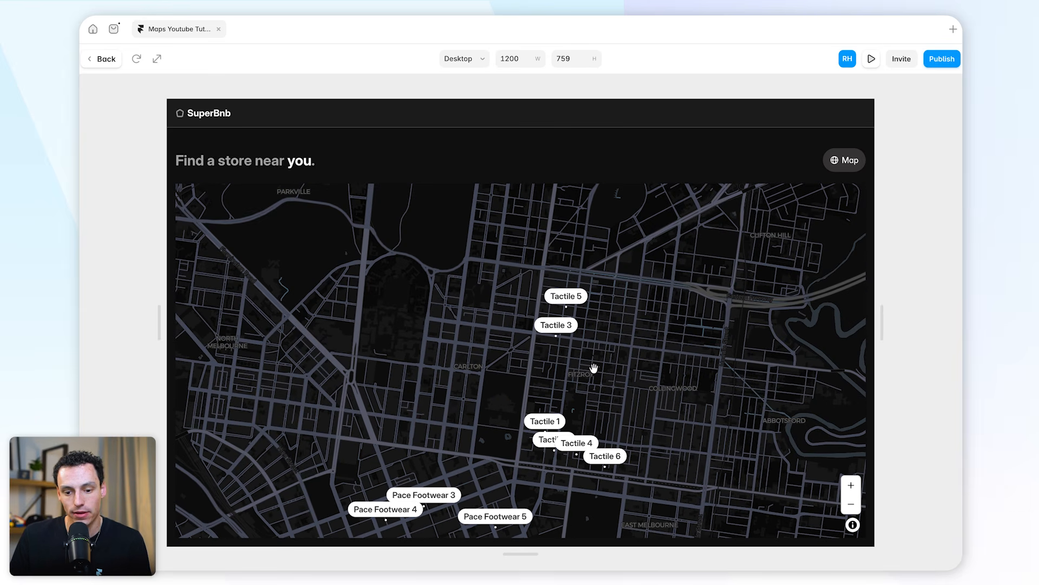
Check the Tactile 3 store's popup in the preview, and inspect the marker clusters at a wider zoom around Melbourne
left_click(559, 325)
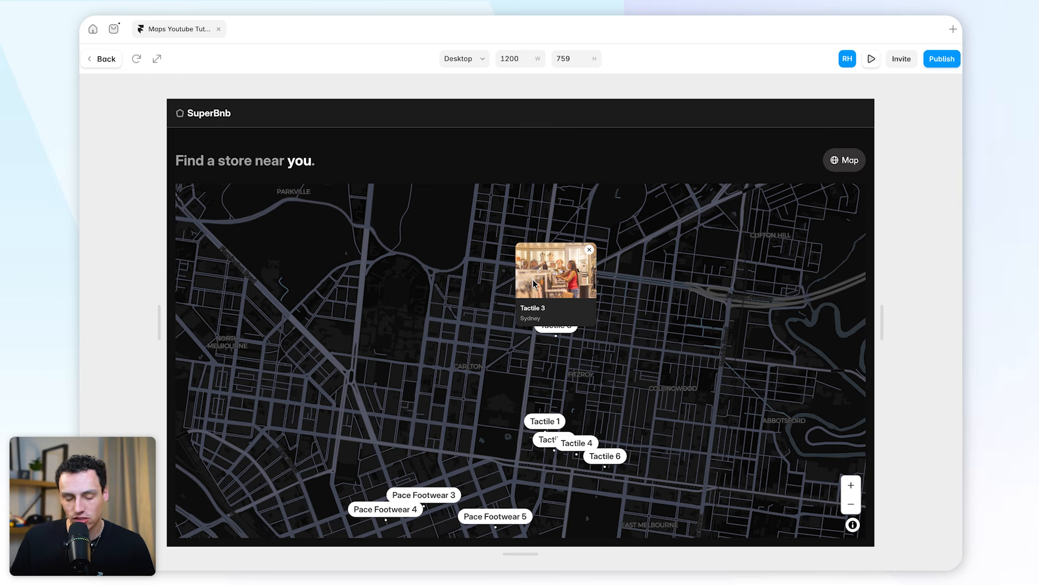
left_click(613, 330)
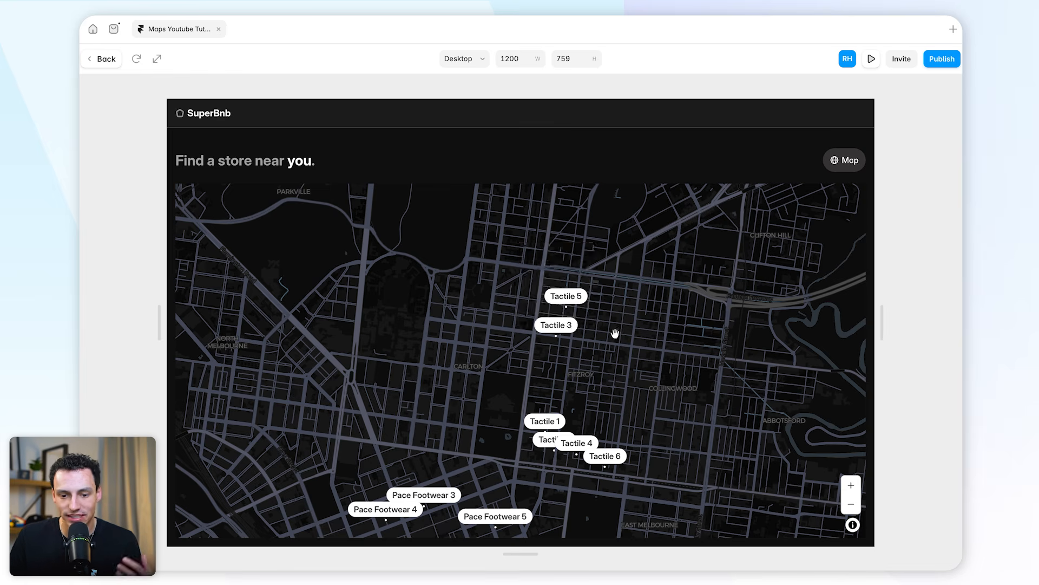
scroll(604, 345, "down", 2)
scroll(605, 346, "down", 4)
left_click_drag(638, 308, 608, 348)
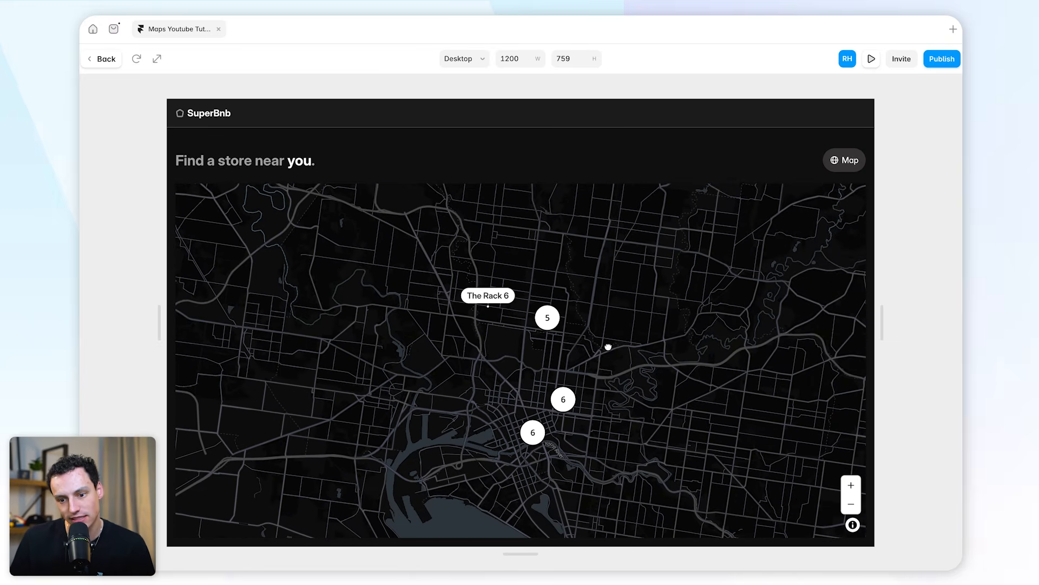